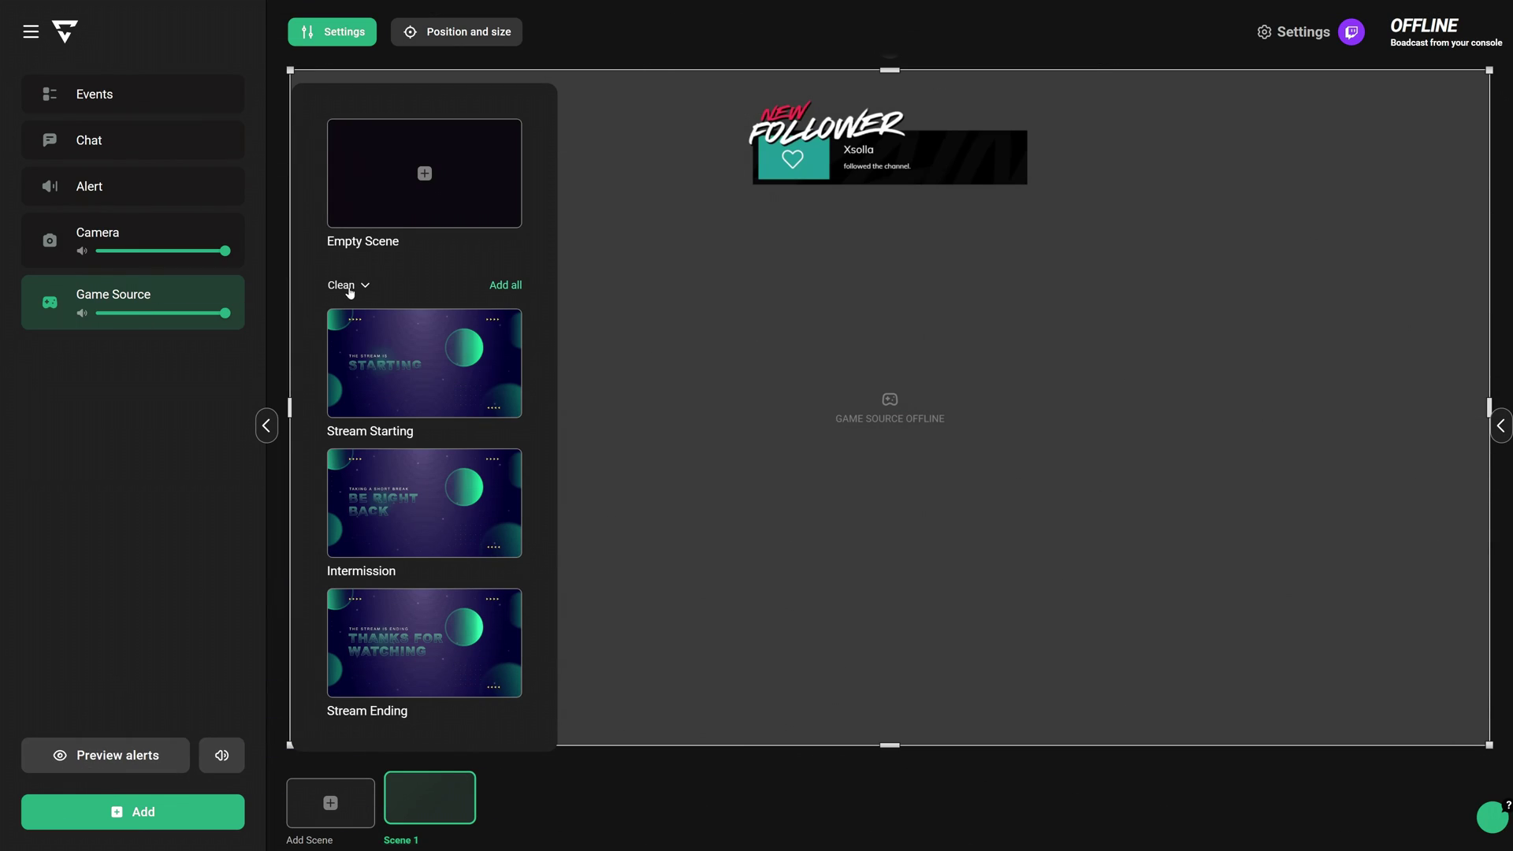
# Choose a template style, move the camera feed lower left and narrow it, then overlay the Twitch channel page
pyautogui.click(346, 286)
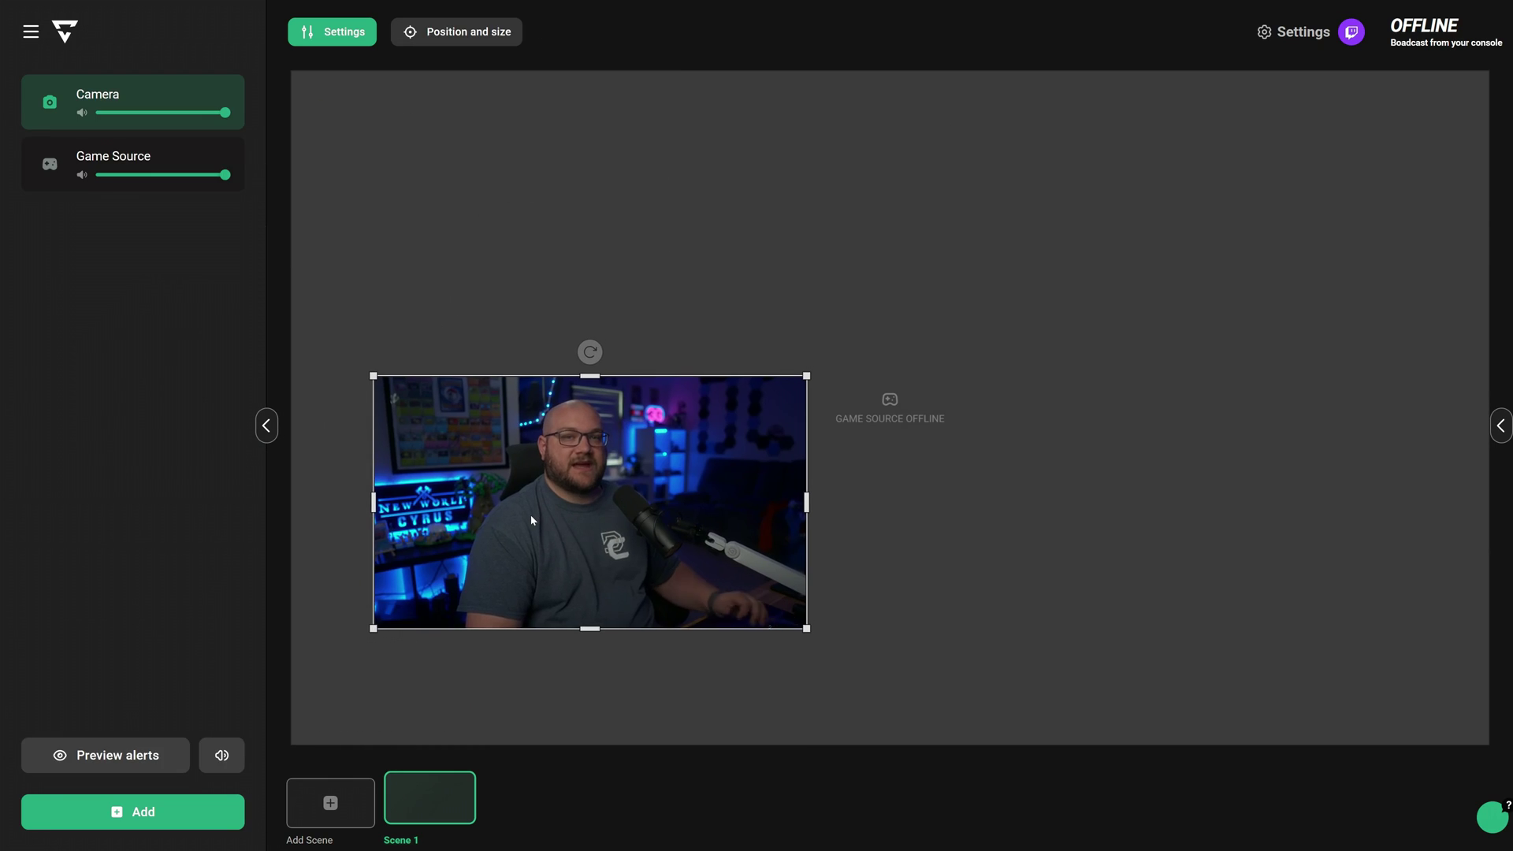
pyautogui.moveTo(556, 504); pyautogui.dragTo(518, 581)
pyautogui.moveTo(766, 581); pyautogui.dragTo(565, 583)
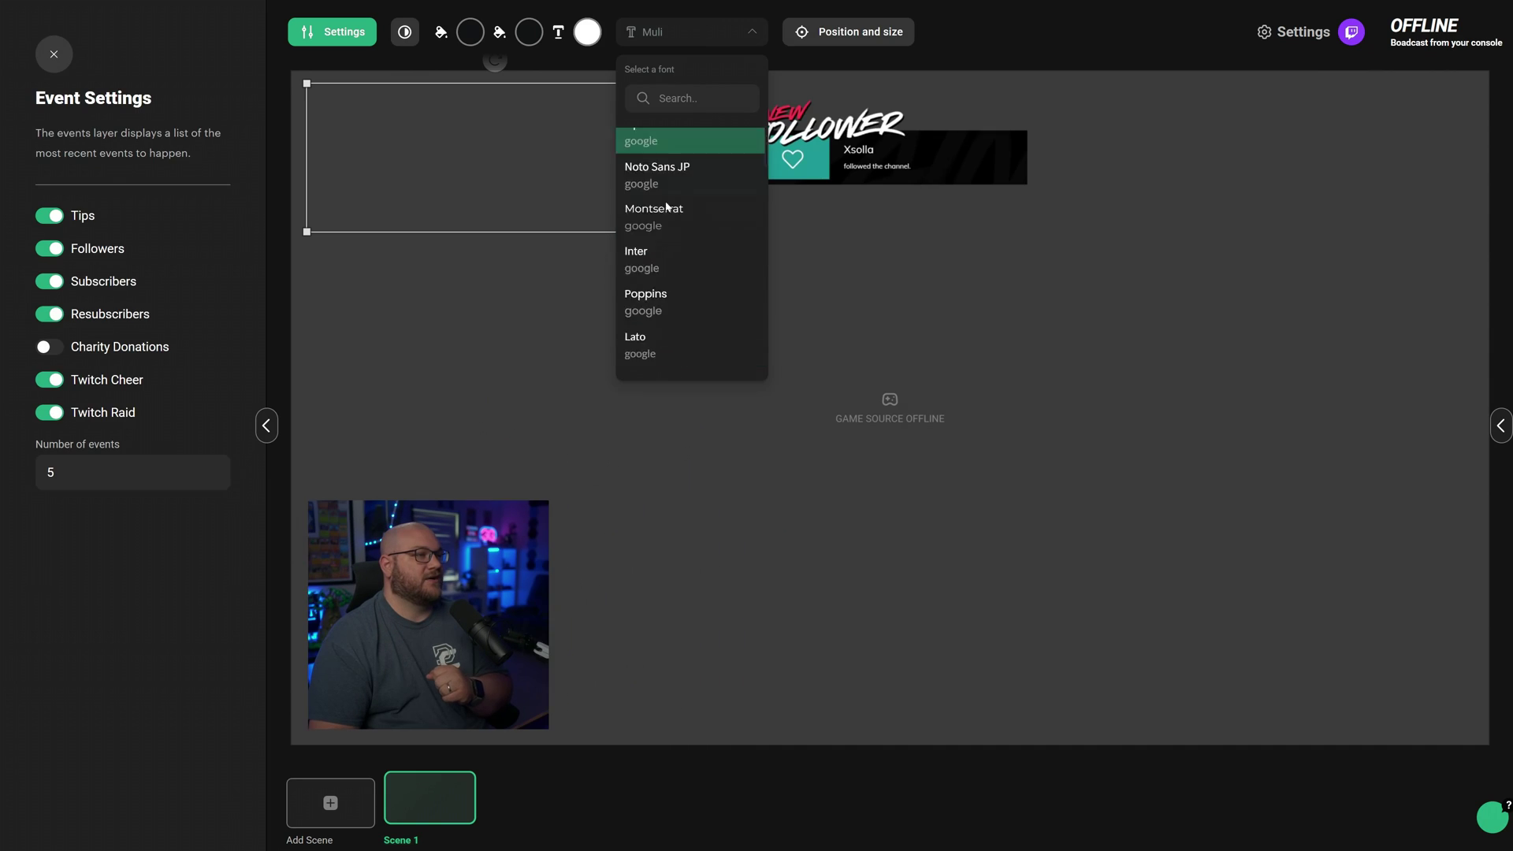
pyautogui.scroll(-5, 672, 283)
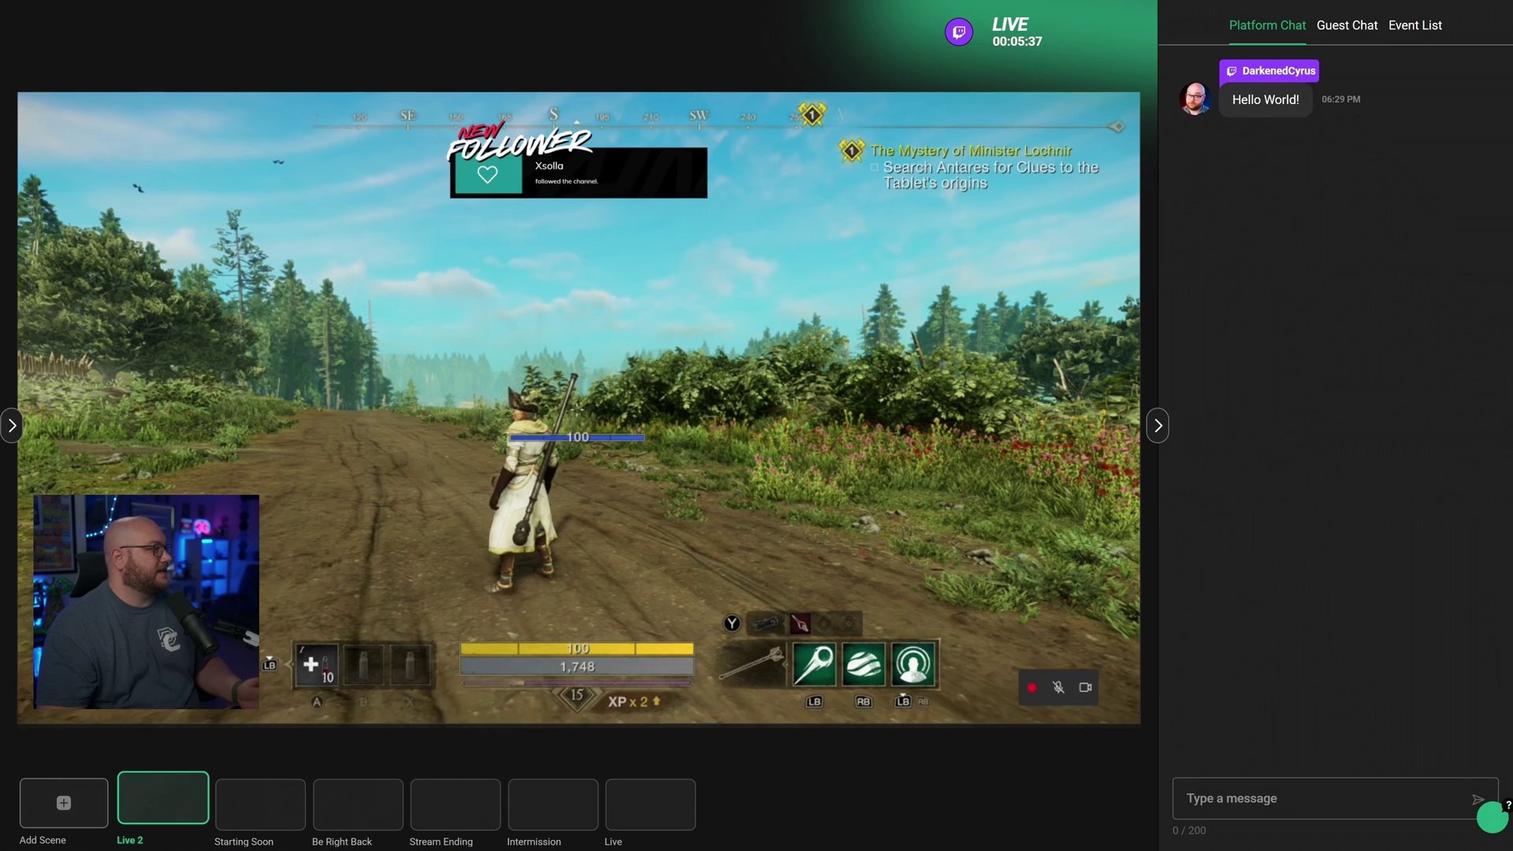
pyautogui.moveTo(0, 65); pyautogui.dragTo(657, 64)
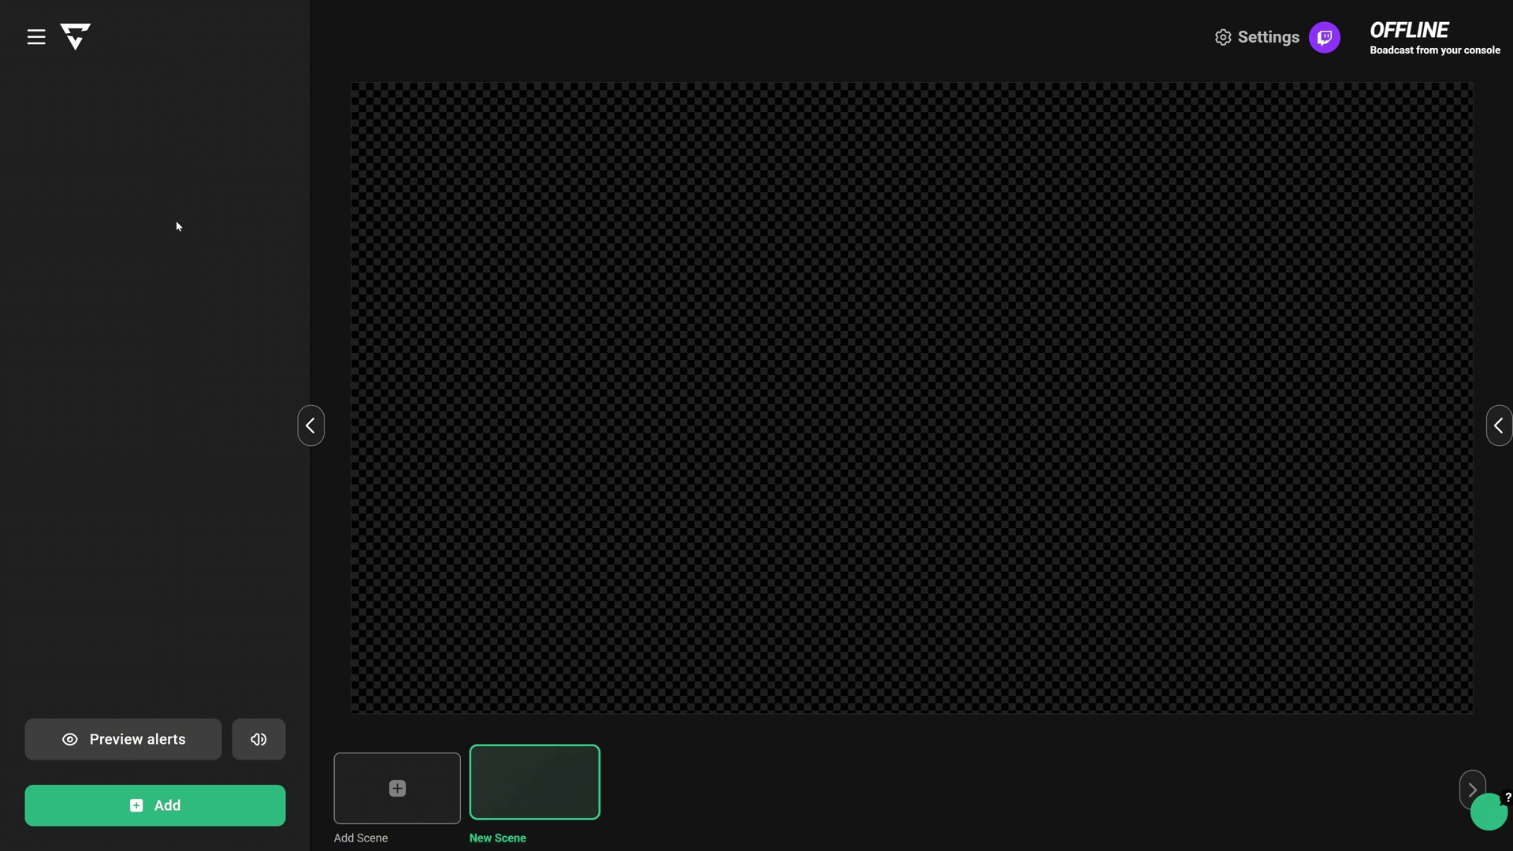
# Open the Add layer list and browse layer types from Camera and Text through Twitch events, Browser Source and Song
pyautogui.click(161, 806)
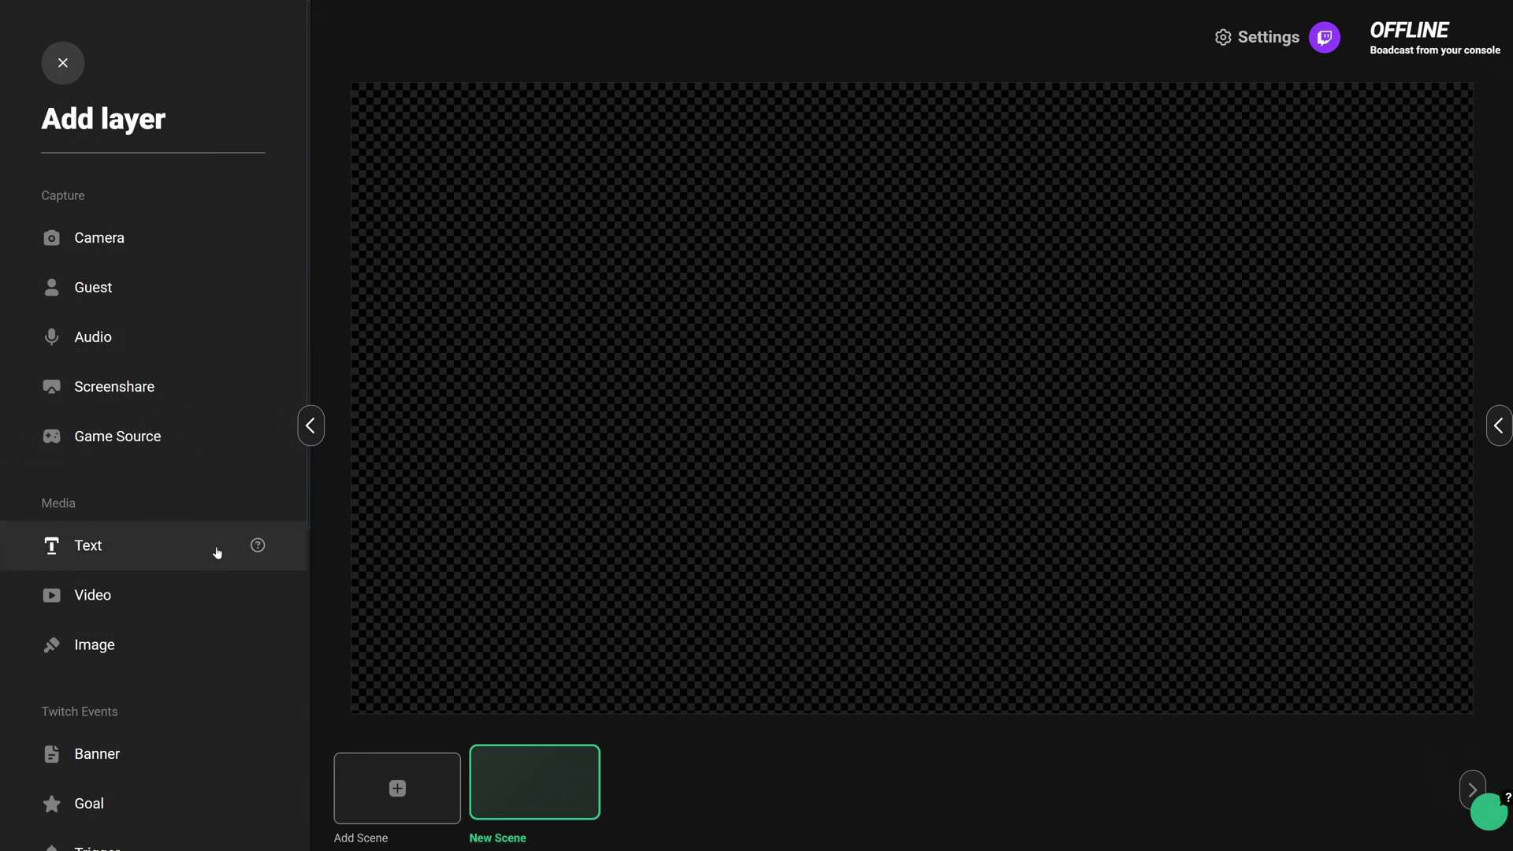
pyautogui.scroll(-2, 216, 567)
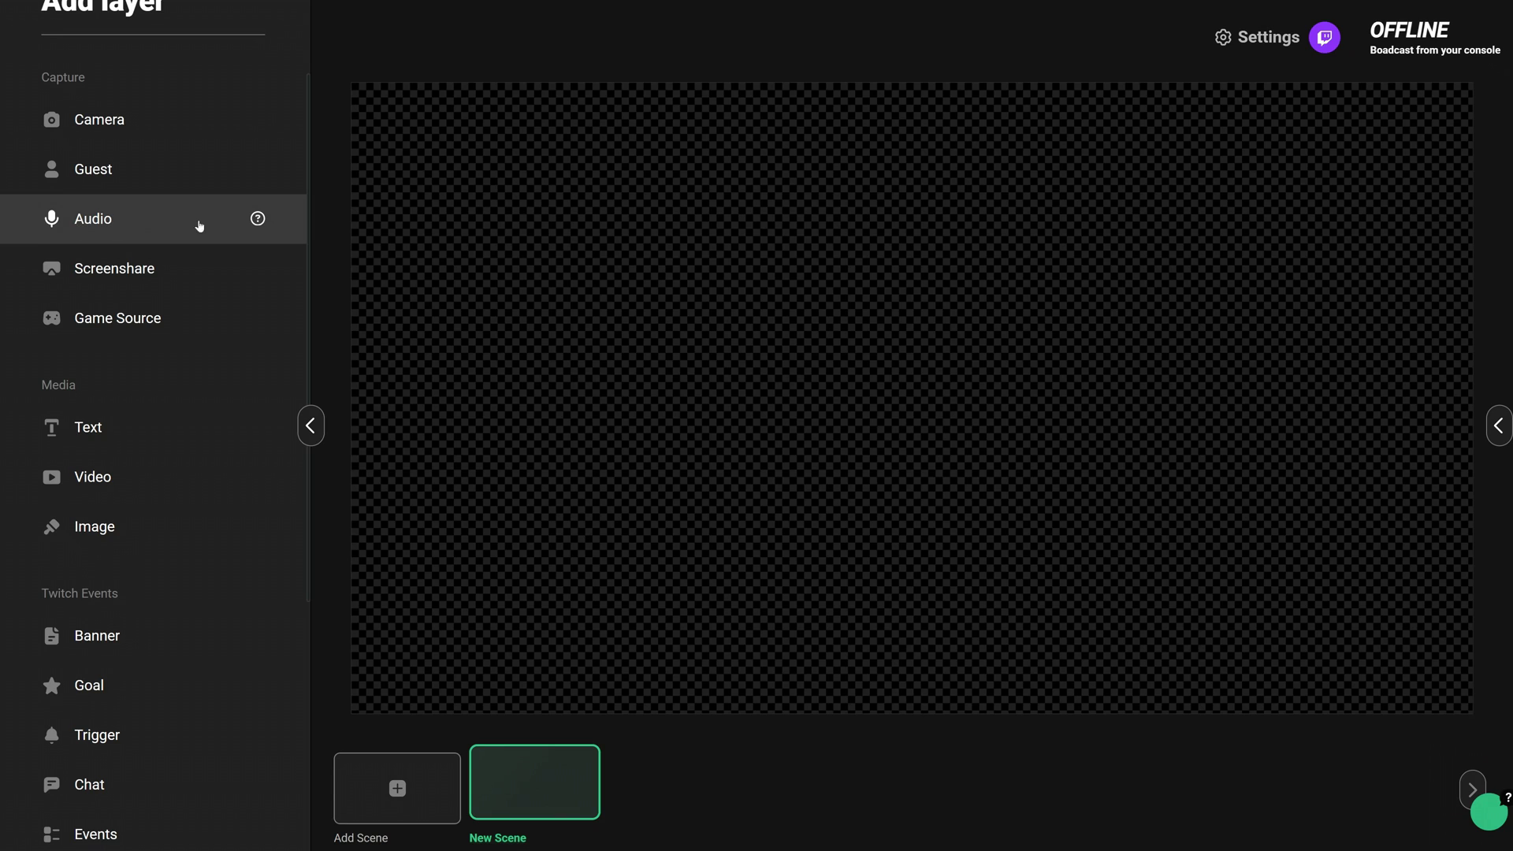
pyautogui.scroll(-3, 175, 473)
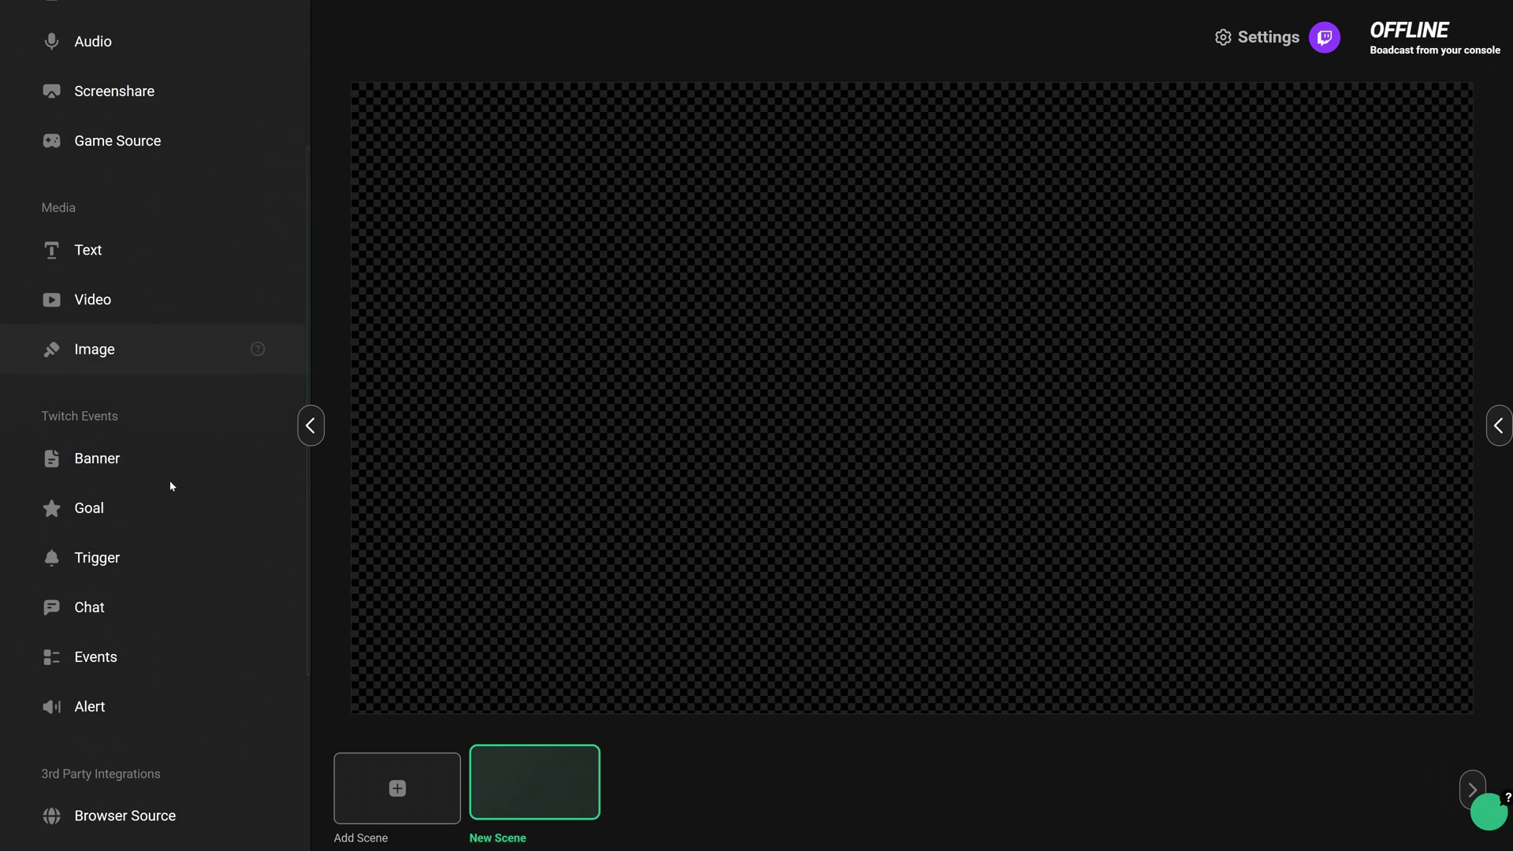
pyautogui.scroll(-2, 178, 227)
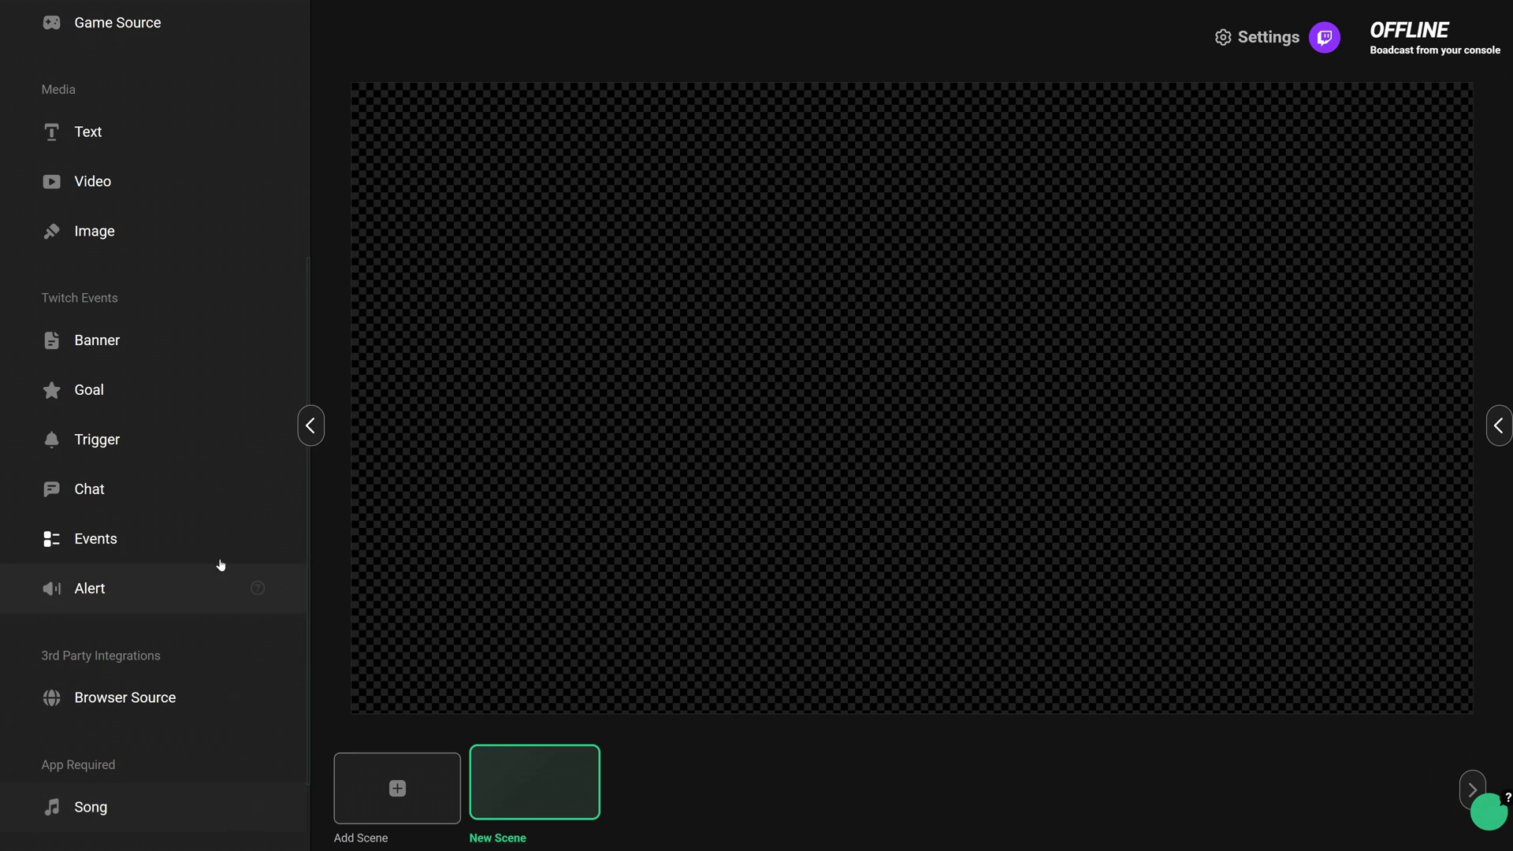
pyautogui.scroll(5, 217, 555)
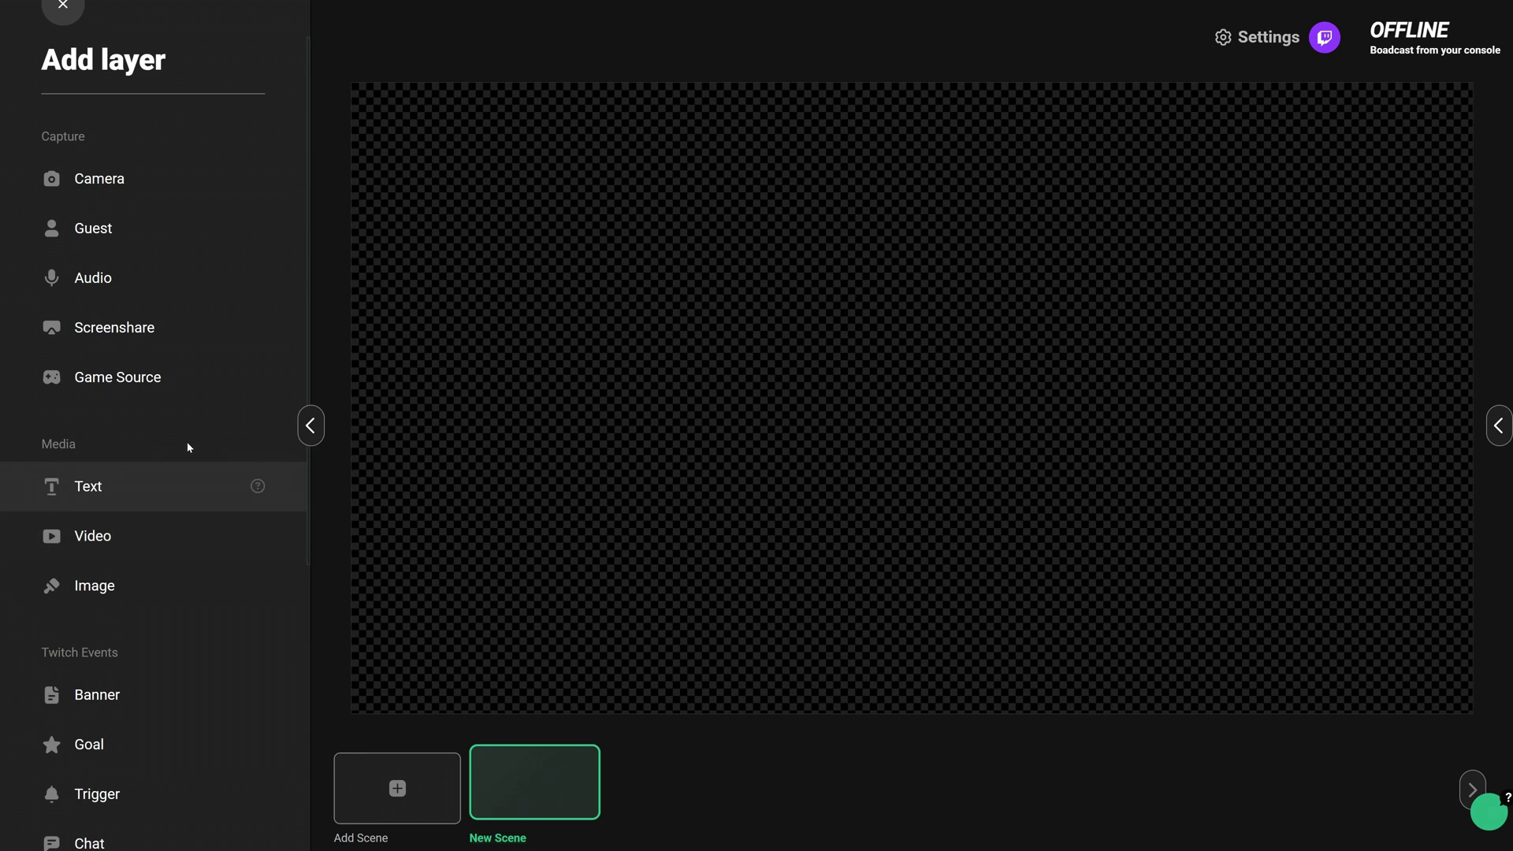
# Add a Game Source layer and review the Xbox and PlayStation streaming setup guides
pyautogui.click(126, 381)
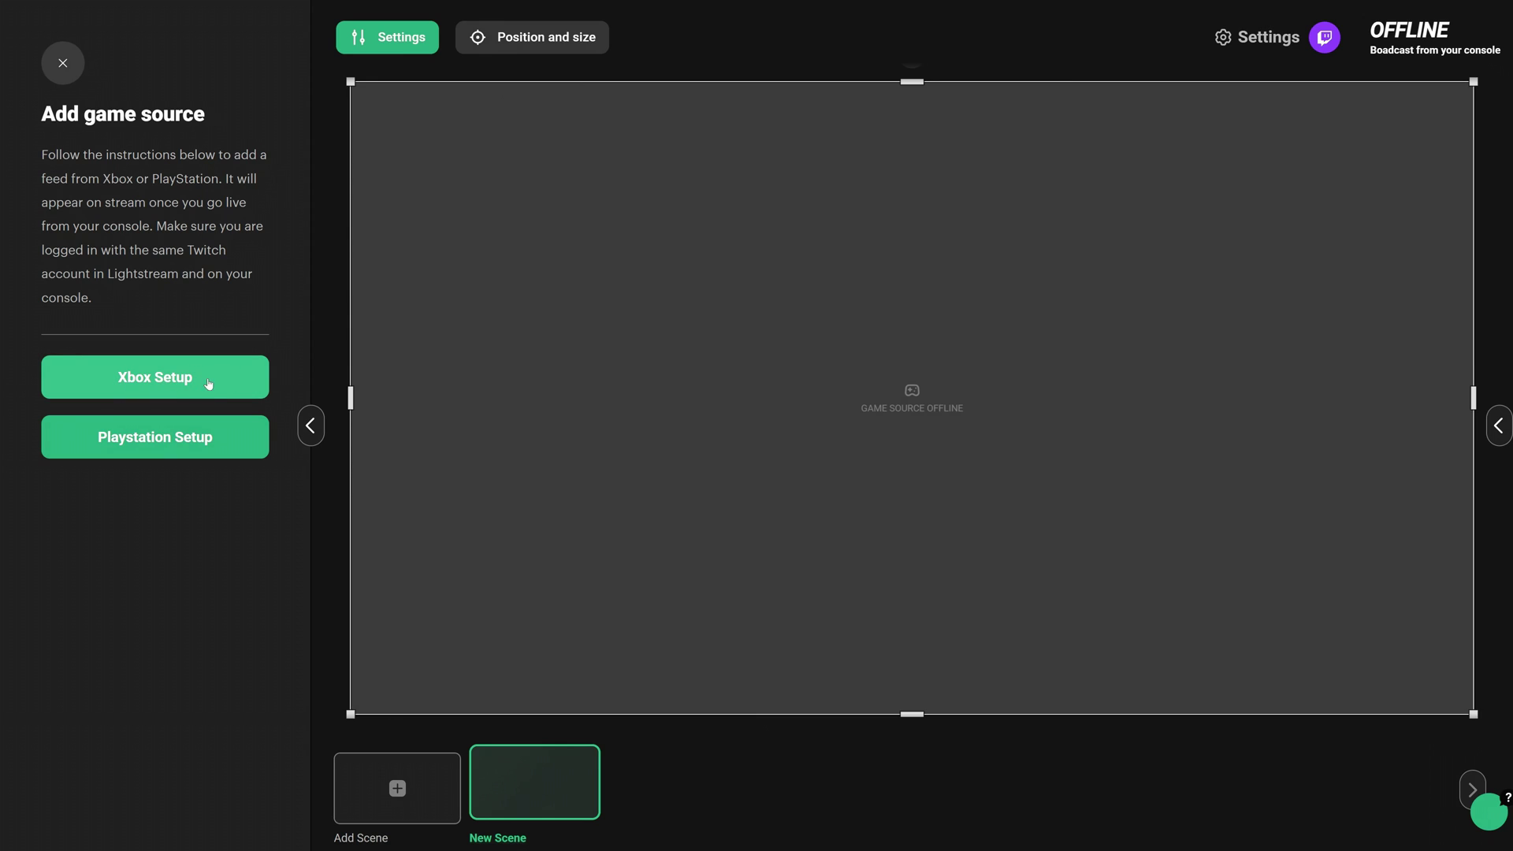
pyautogui.click(162, 382)
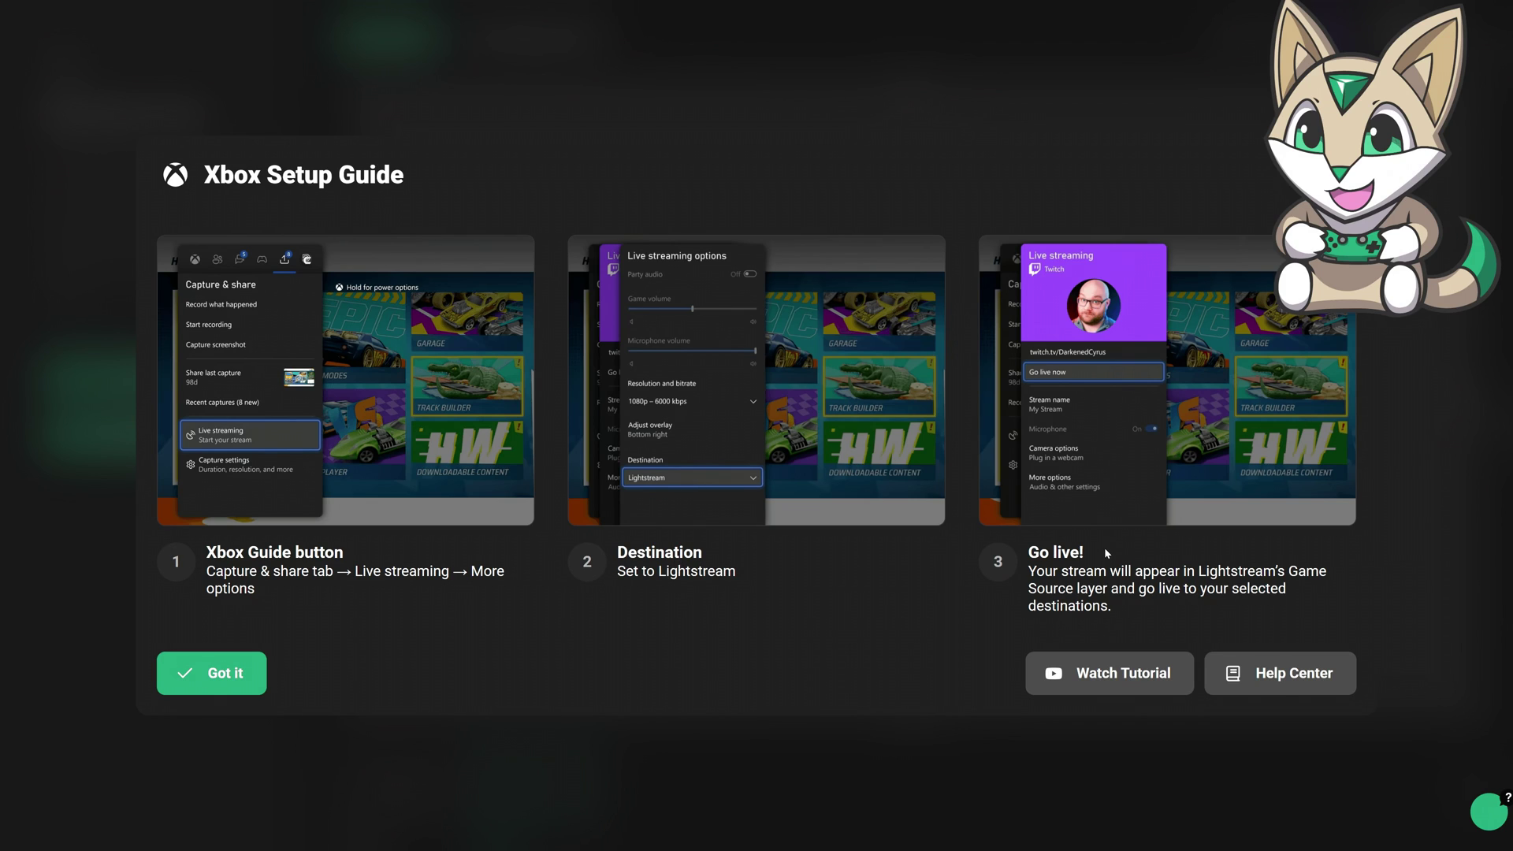
pyautogui.press('Escape')
pyautogui.click(193, 449)
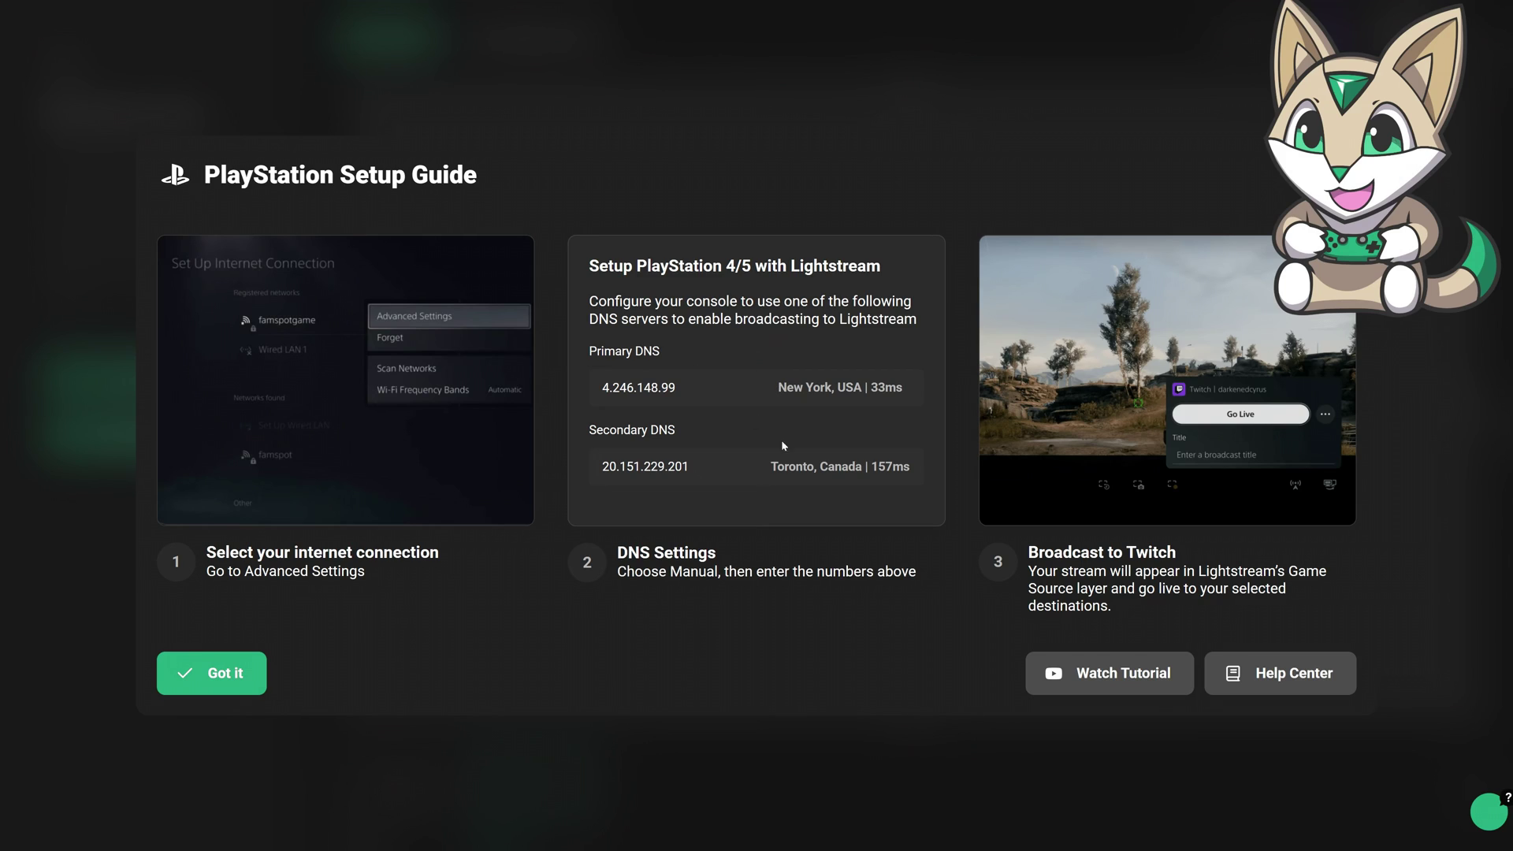
pyautogui.click(725, 389)
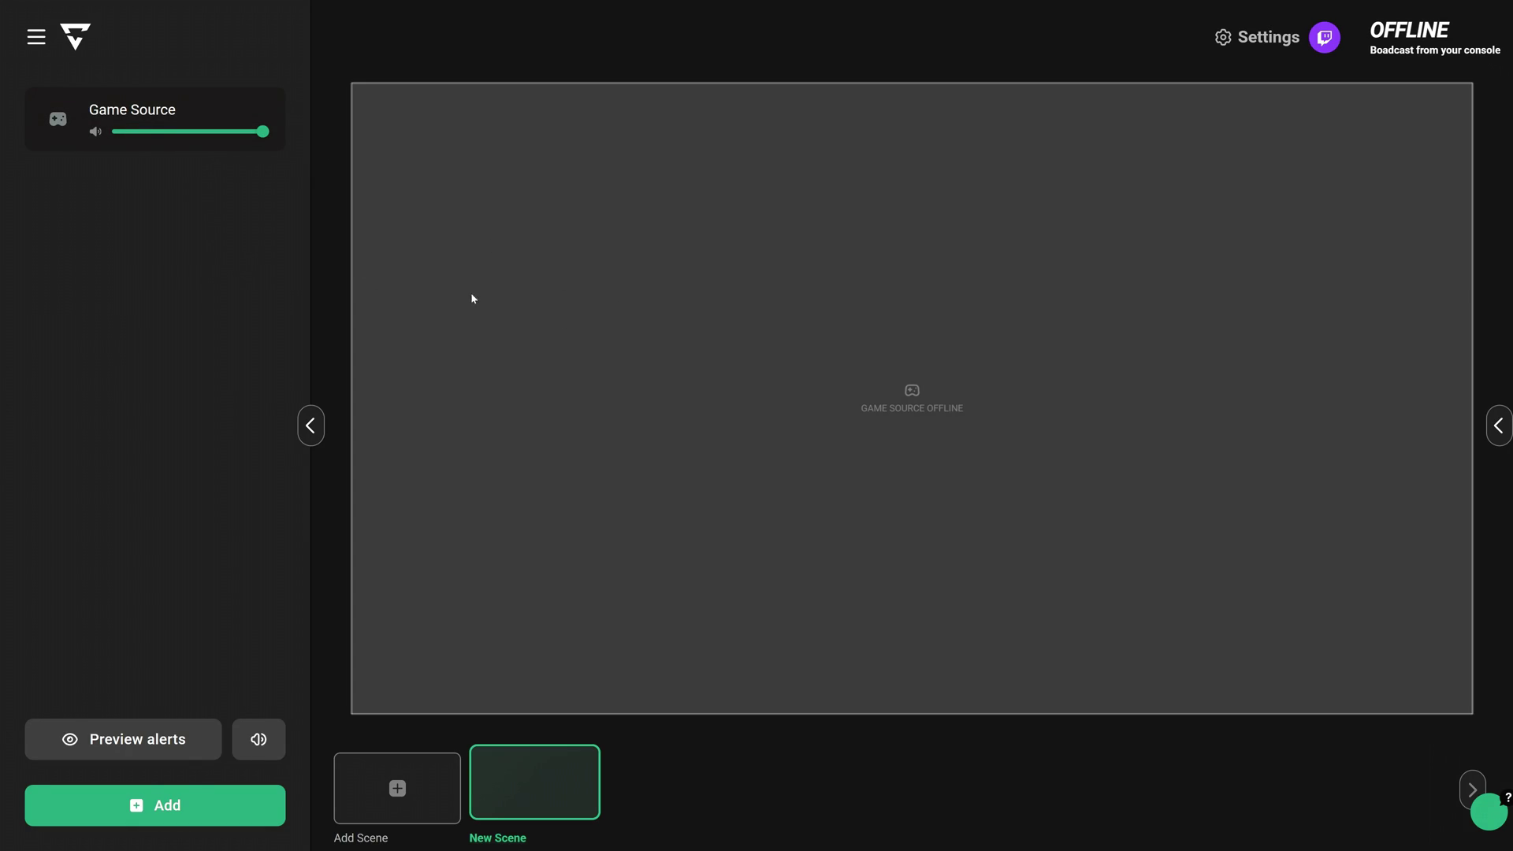
# Add a Camera layer using the Elgato 4K Pro webcam
pyautogui.click(162, 820)
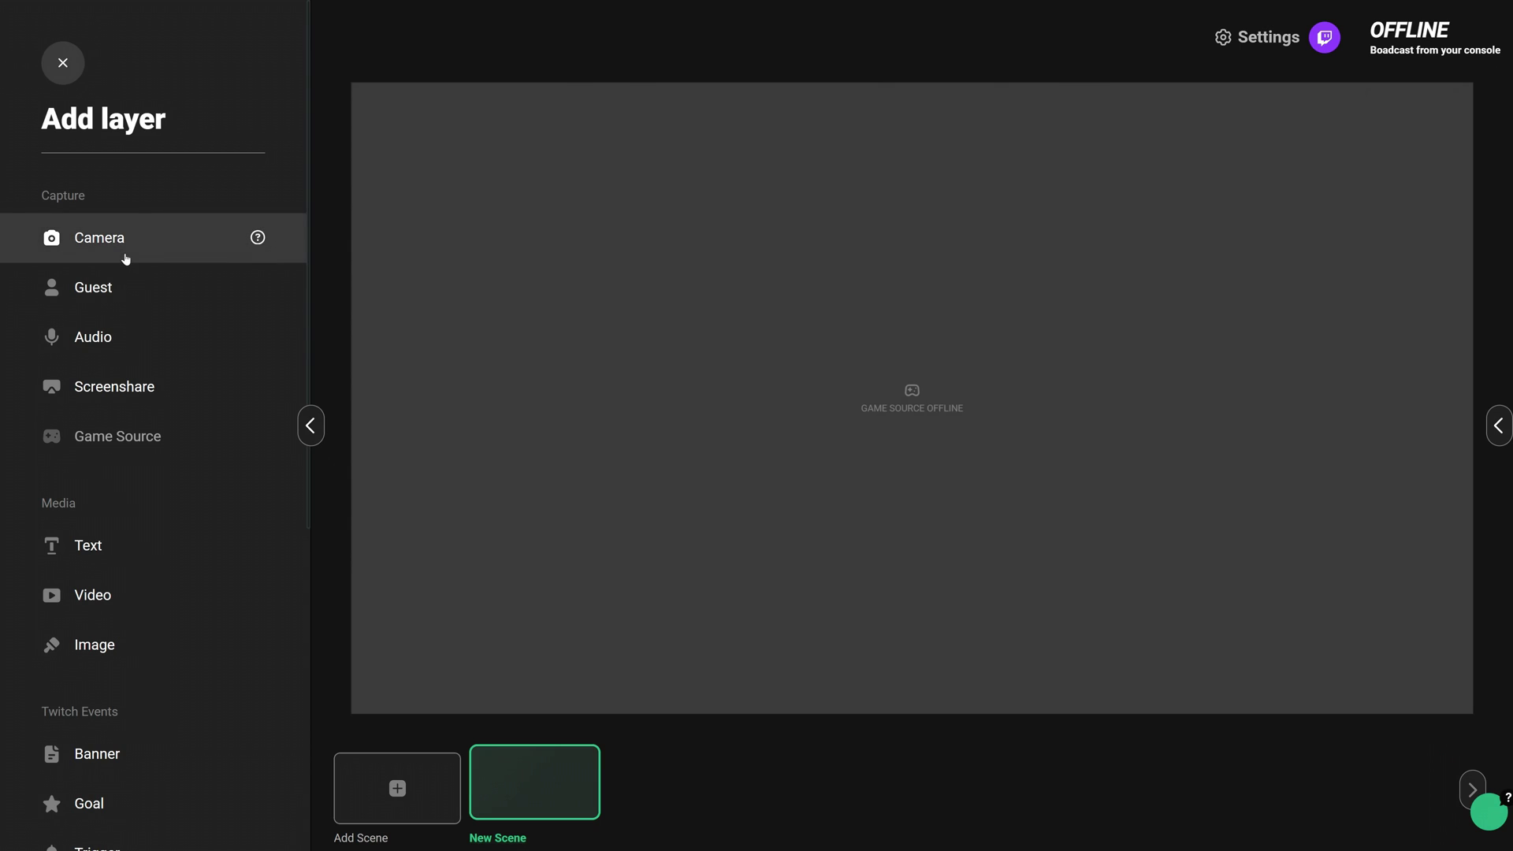
pyautogui.click(142, 257)
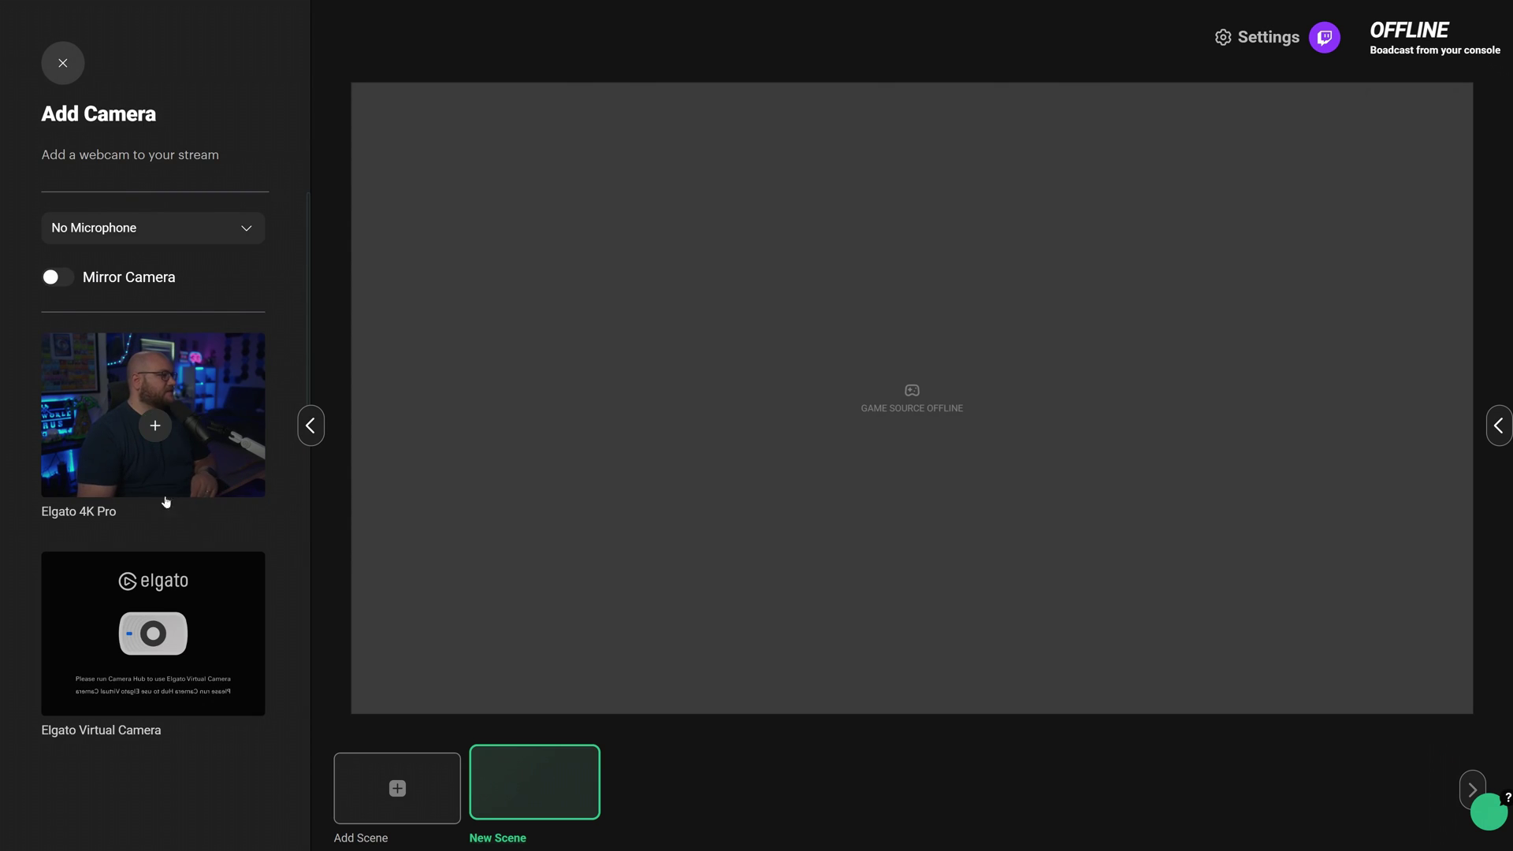
pyautogui.scroll(-1, 162, 480)
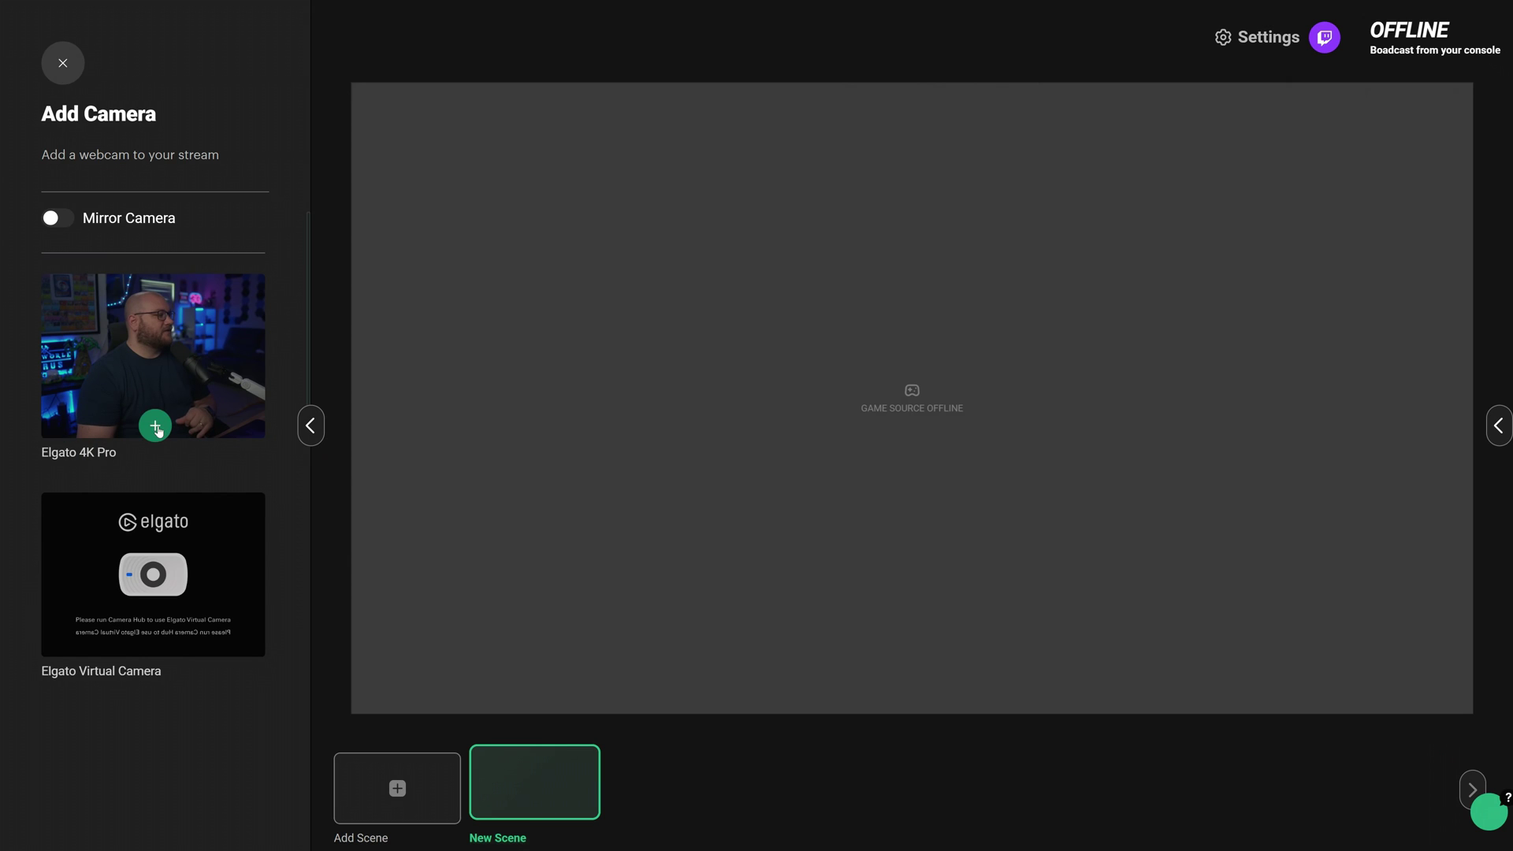
pyautogui.click(155, 426)
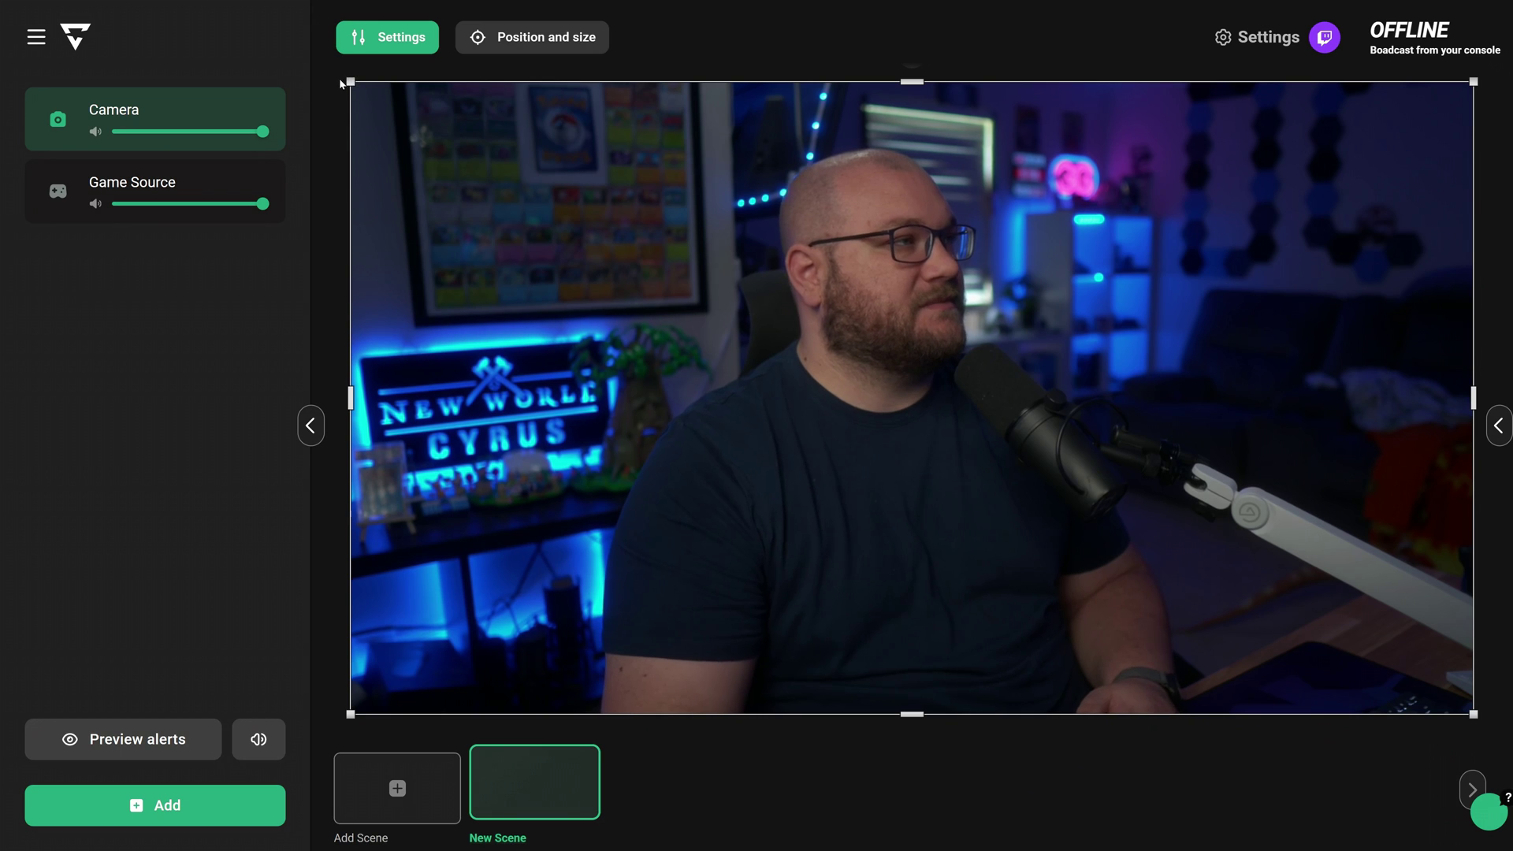
# Shrink the webcam feed, move it to the canvas's lower left, and crop it near-square
pyautogui.moveTo(919, 81)
pyautogui.mouseDown()
pyautogui.moveTo(922, 301)
pyautogui.moveTo(925, 87)
pyautogui.mouseUp()
pyautogui.moveTo(351, 82); pyautogui.dragTo(938, 314)
pyautogui.moveTo(1191, 519); pyautogui.dragTo(657, 509)
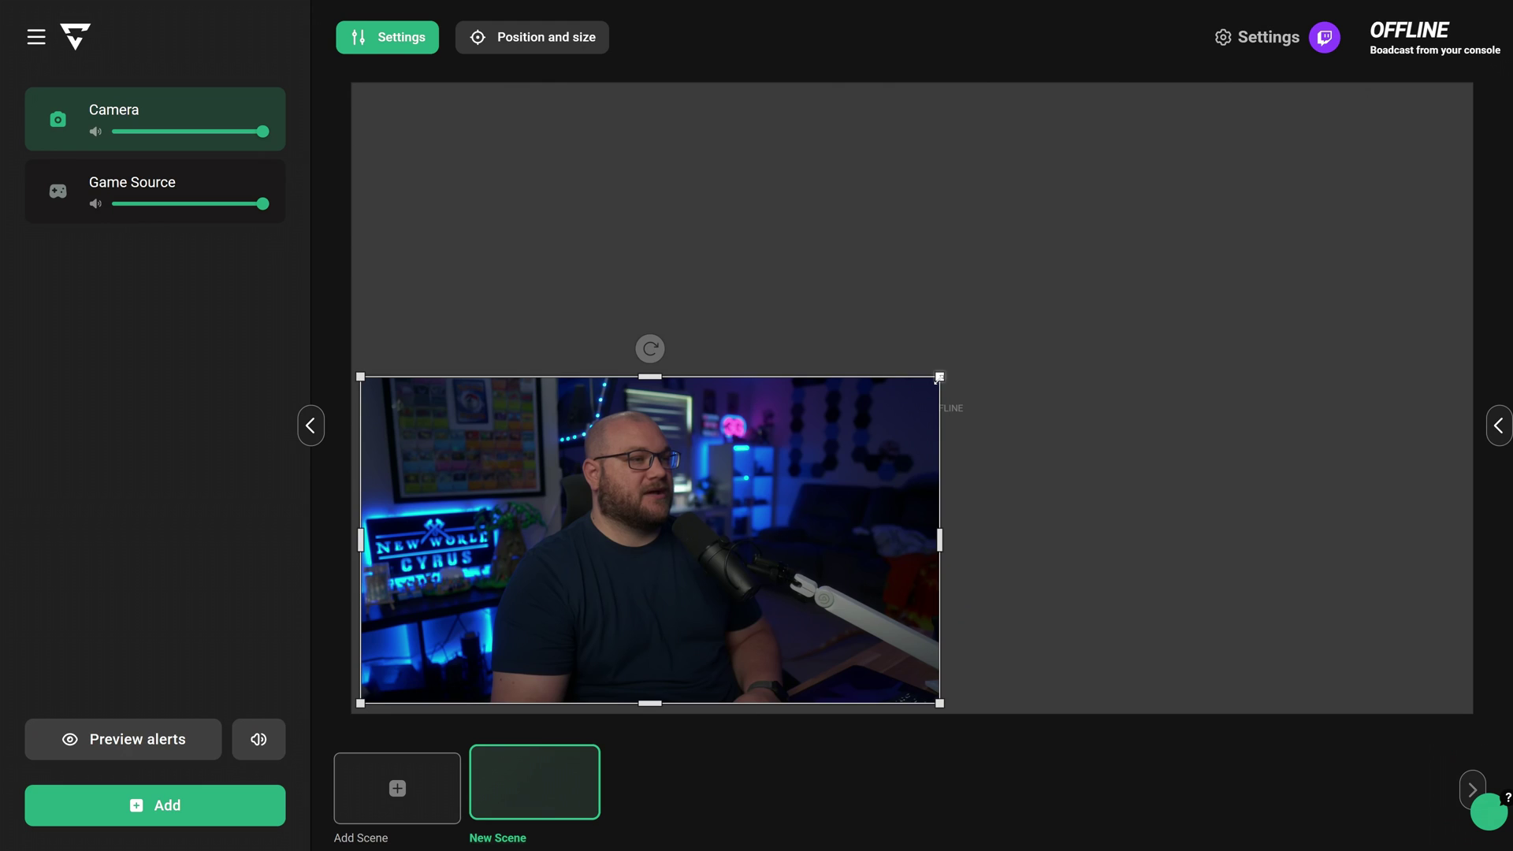
pyautogui.moveTo(940, 376); pyautogui.dragTo(755, 481)
pyautogui.click(656, 537)
pyautogui.click(655, 538)
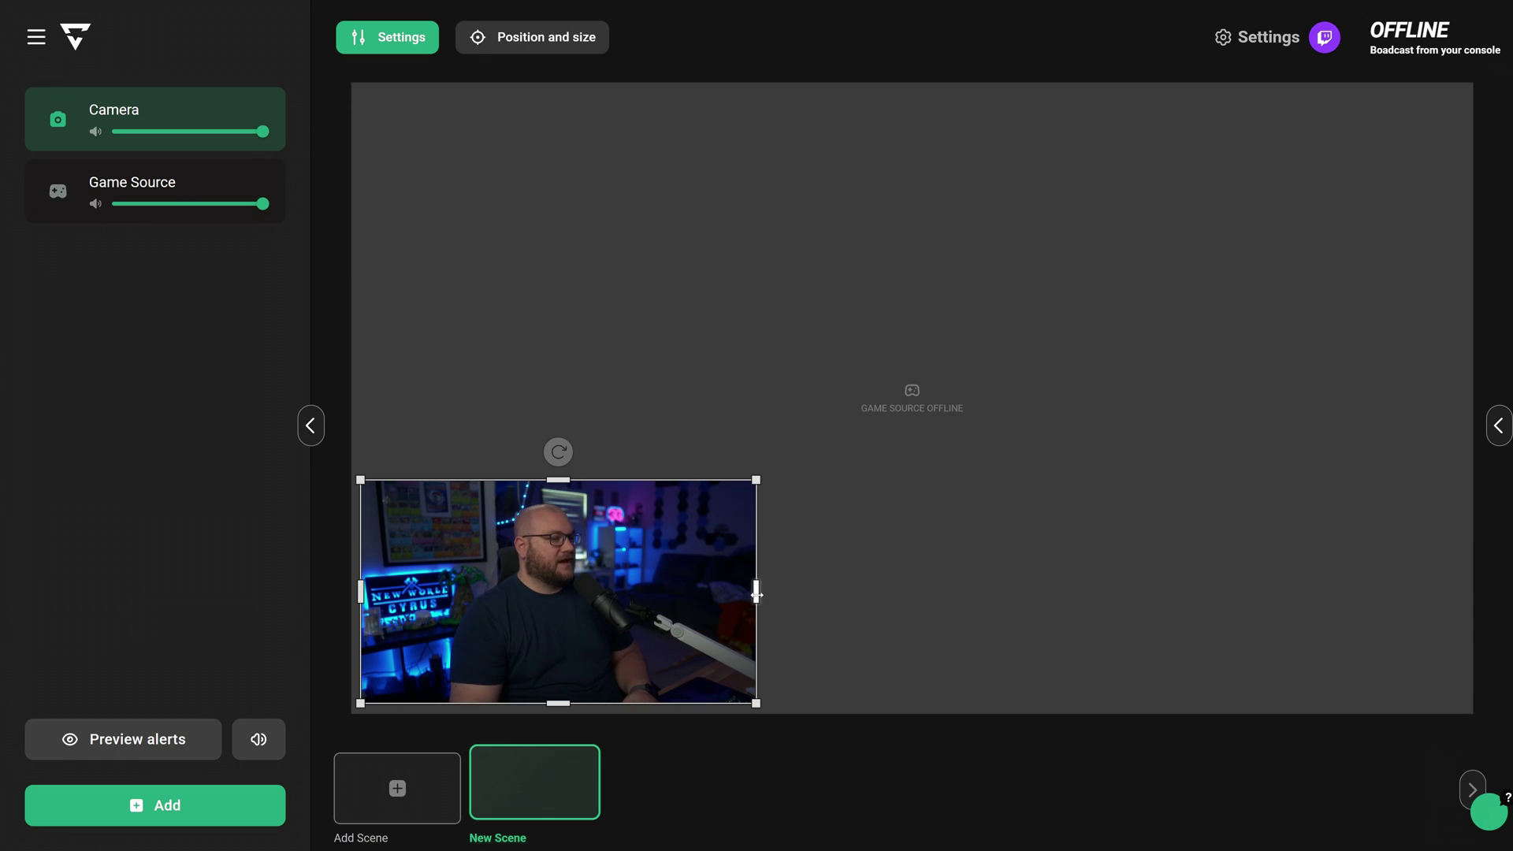
pyautogui.moveTo(759, 592); pyautogui.dragTo(584, 597)
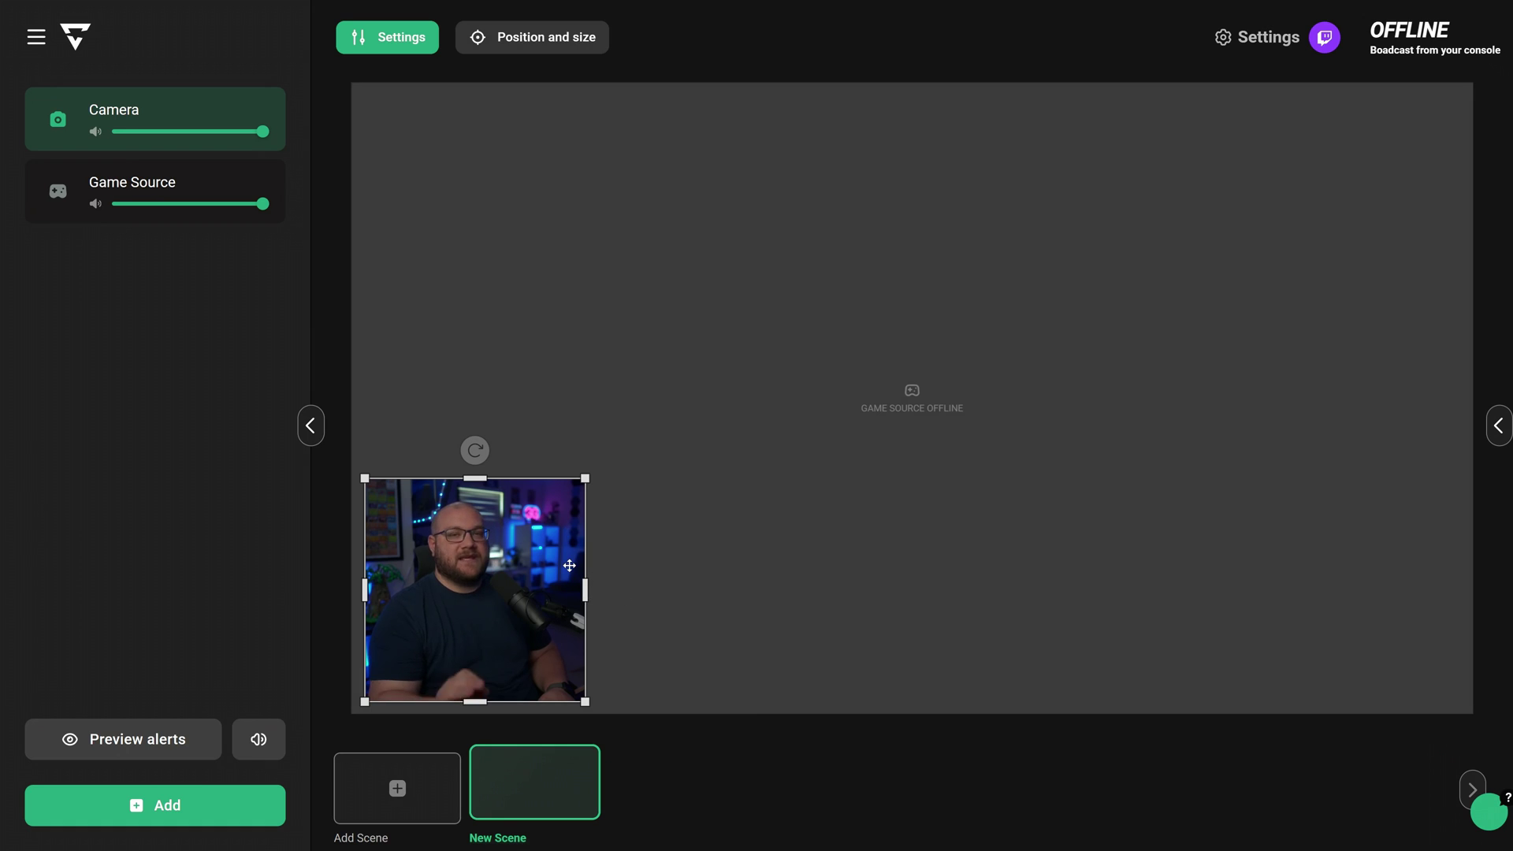
# Align the camera box bottom and left in Position and size, then nudge it slightly inward
pyautogui.click(549, 50)
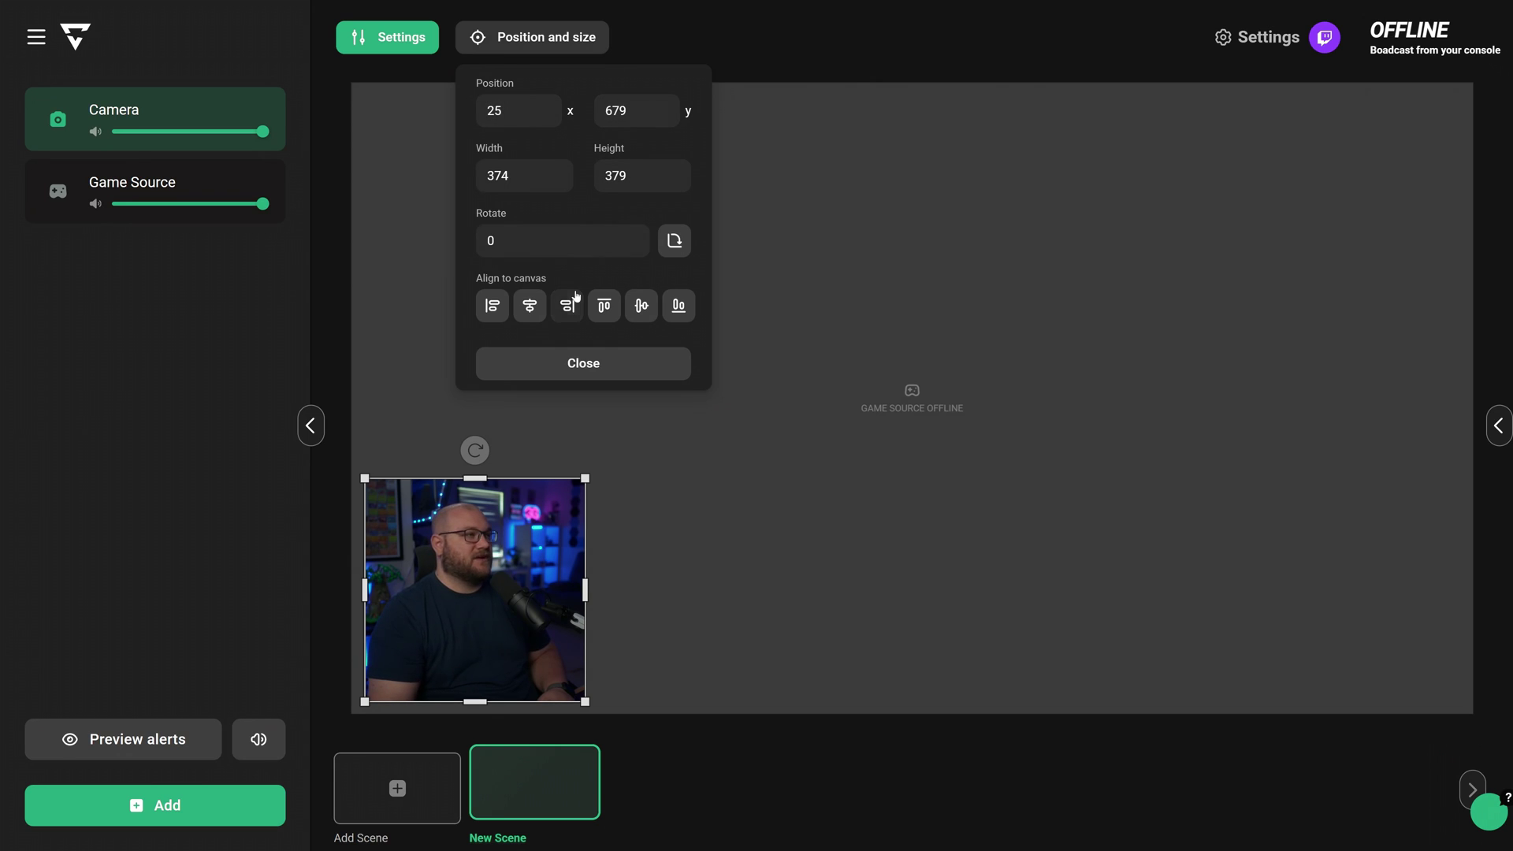
pyautogui.click(530, 306)
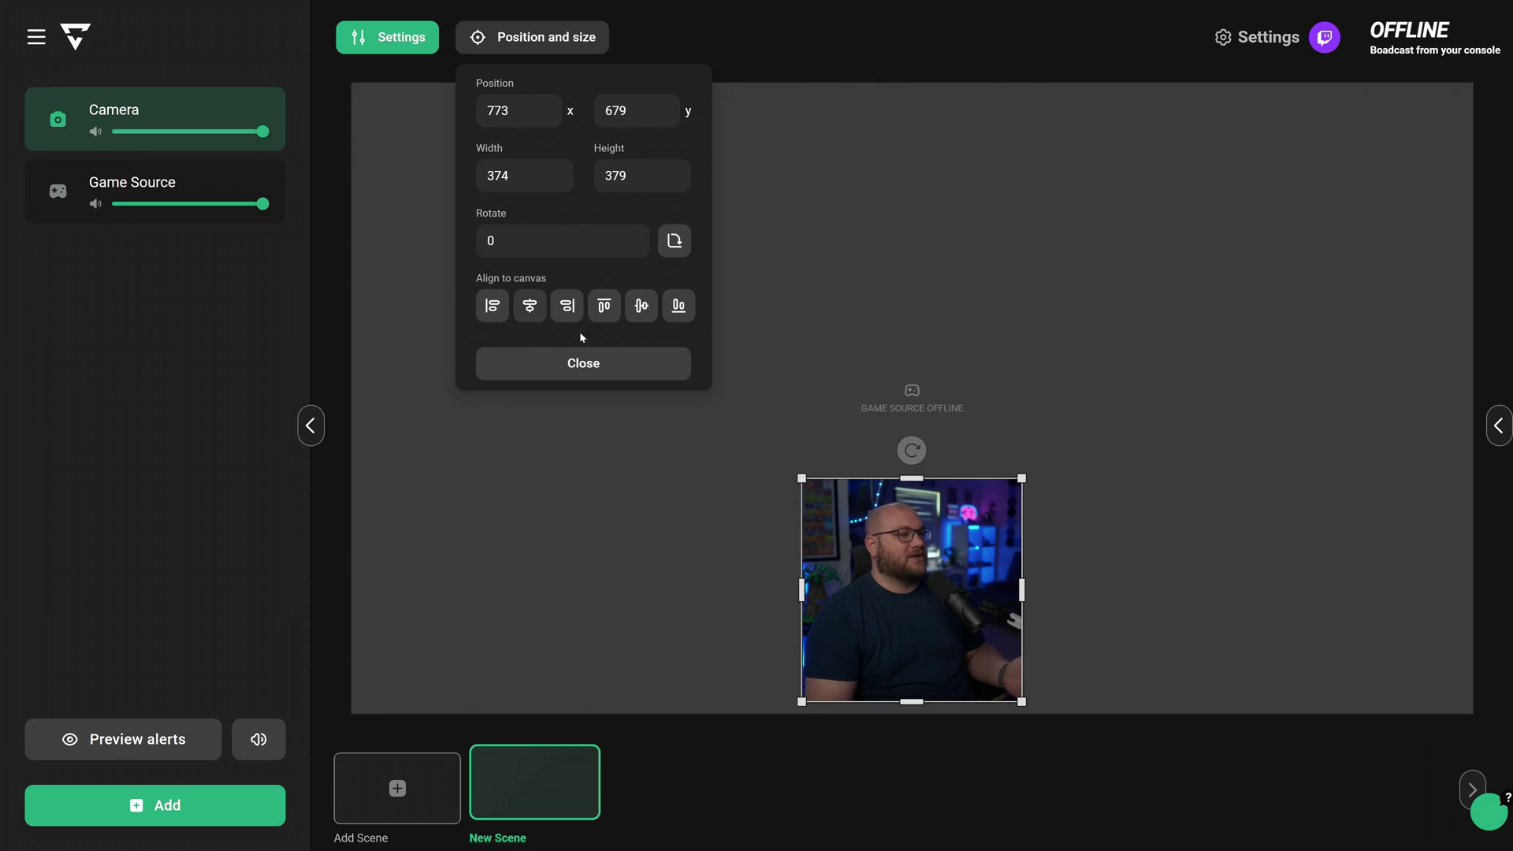
pyautogui.click(641, 307)
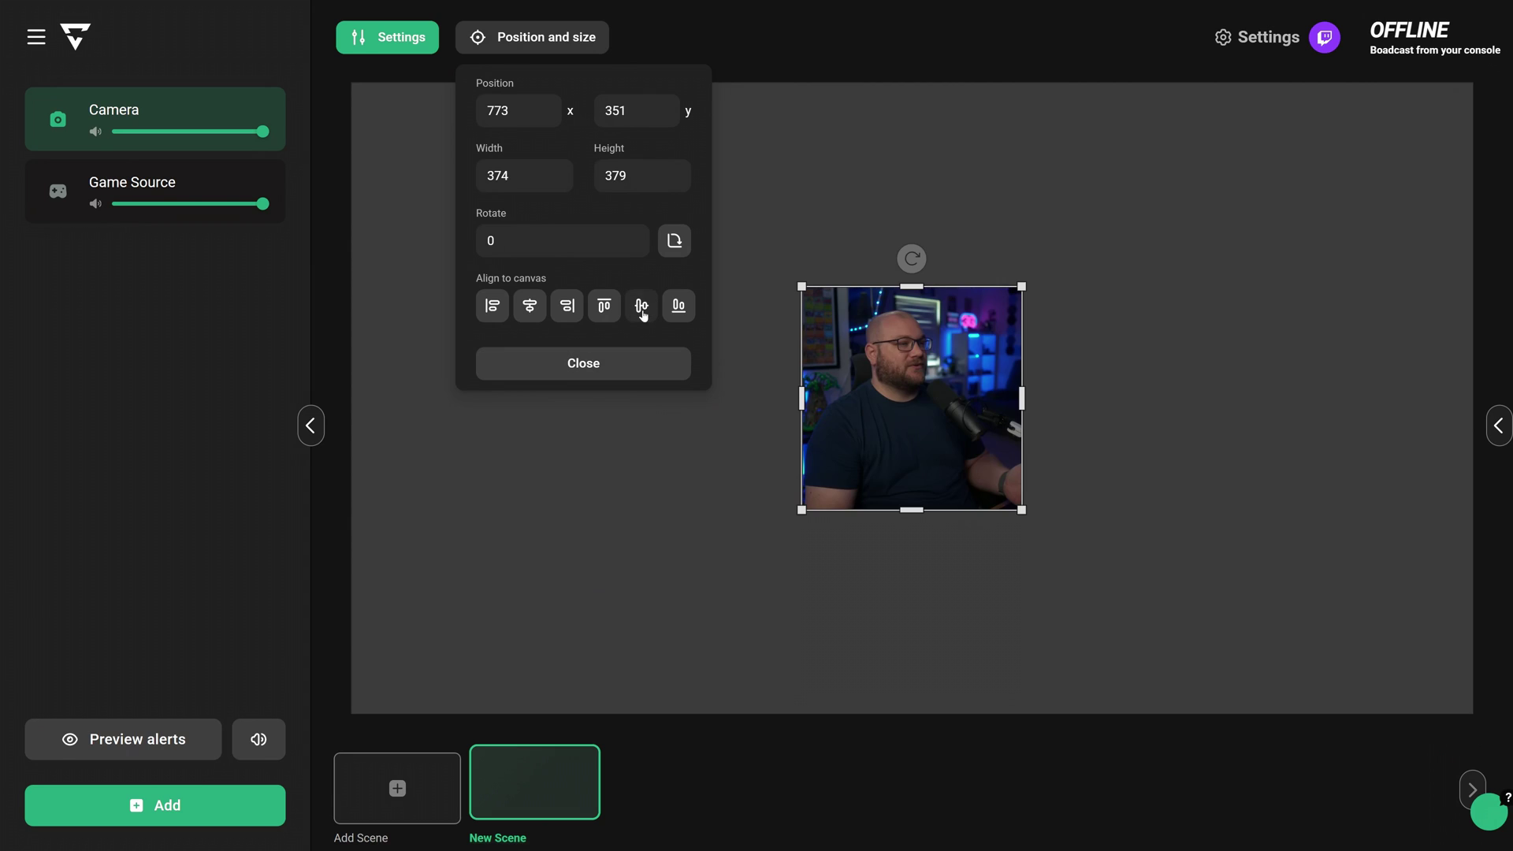
pyautogui.click(681, 309)
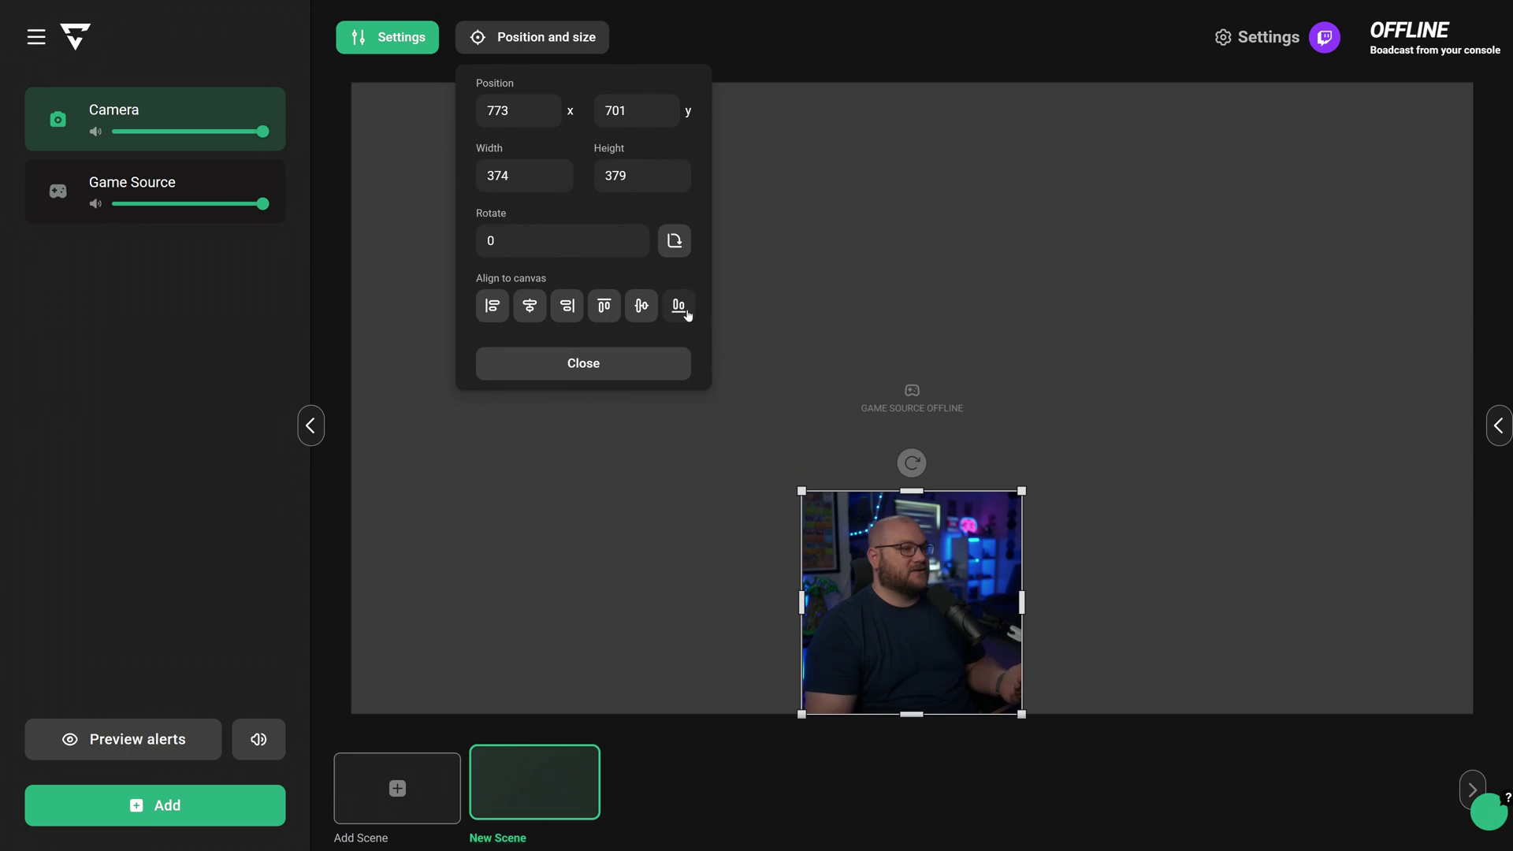
pyautogui.click(490, 309)
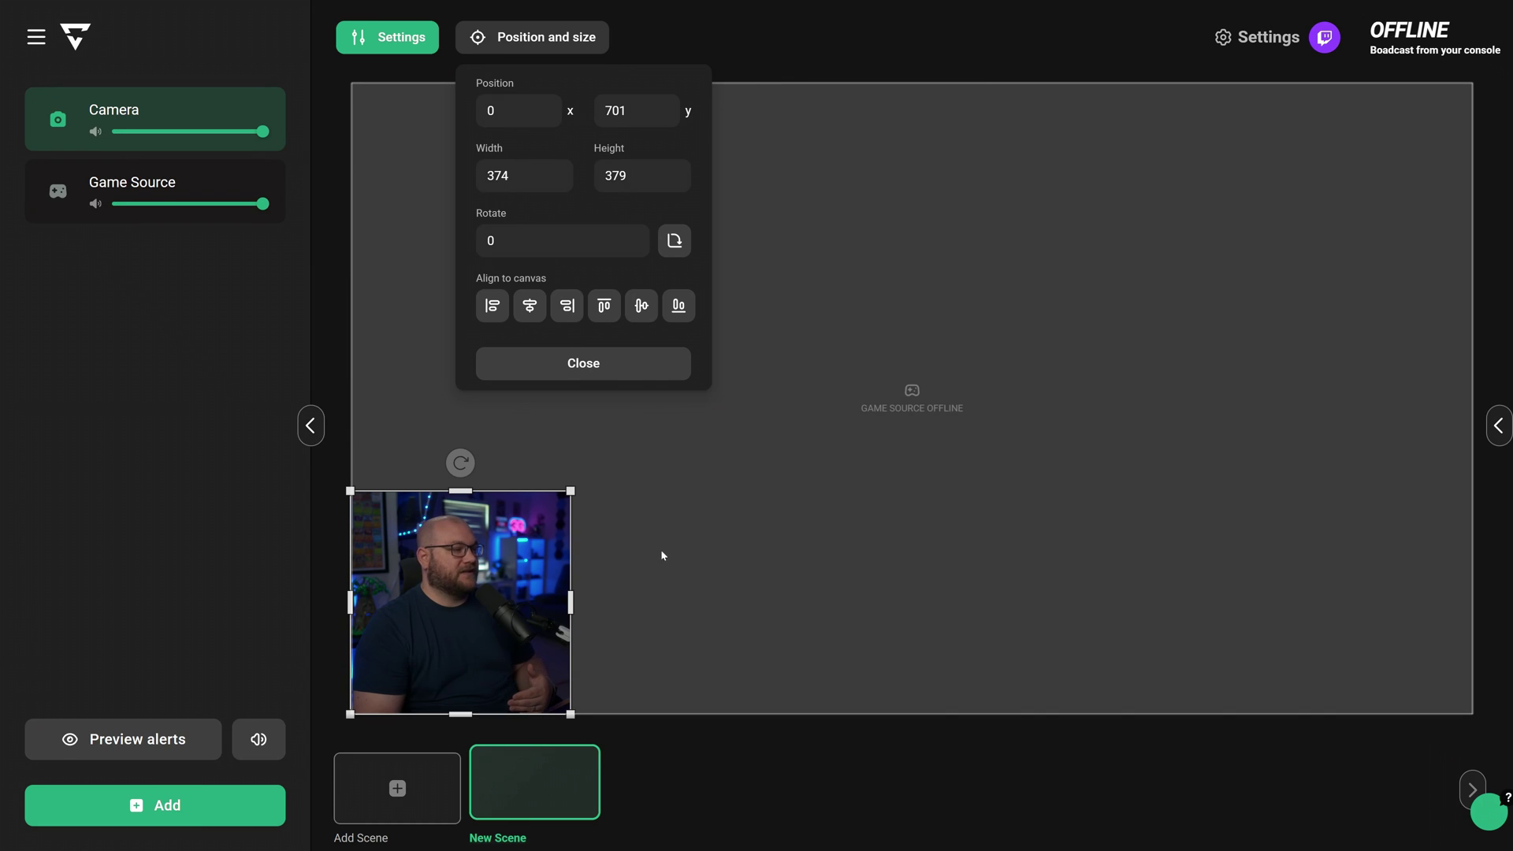
pyautogui.click(693, 508)
pyautogui.moveTo(467, 581)
pyautogui.mouseDown()
pyautogui.moveTo(611, 530)
pyautogui.moveTo(956, 233)
pyautogui.moveTo(930, 338)
pyautogui.moveTo(840, 418)
pyautogui.moveTo(922, 356)
pyautogui.moveTo(1081, 402)
pyautogui.moveTo(1128, 380)
pyautogui.moveTo(1120, 401)
pyautogui.moveTo(552, 400)
pyautogui.moveTo(567, 389)
pyautogui.moveTo(536, 484)
pyautogui.moveTo(485, 543)
pyautogui.moveTo(481, 587)
pyautogui.mouseUp()
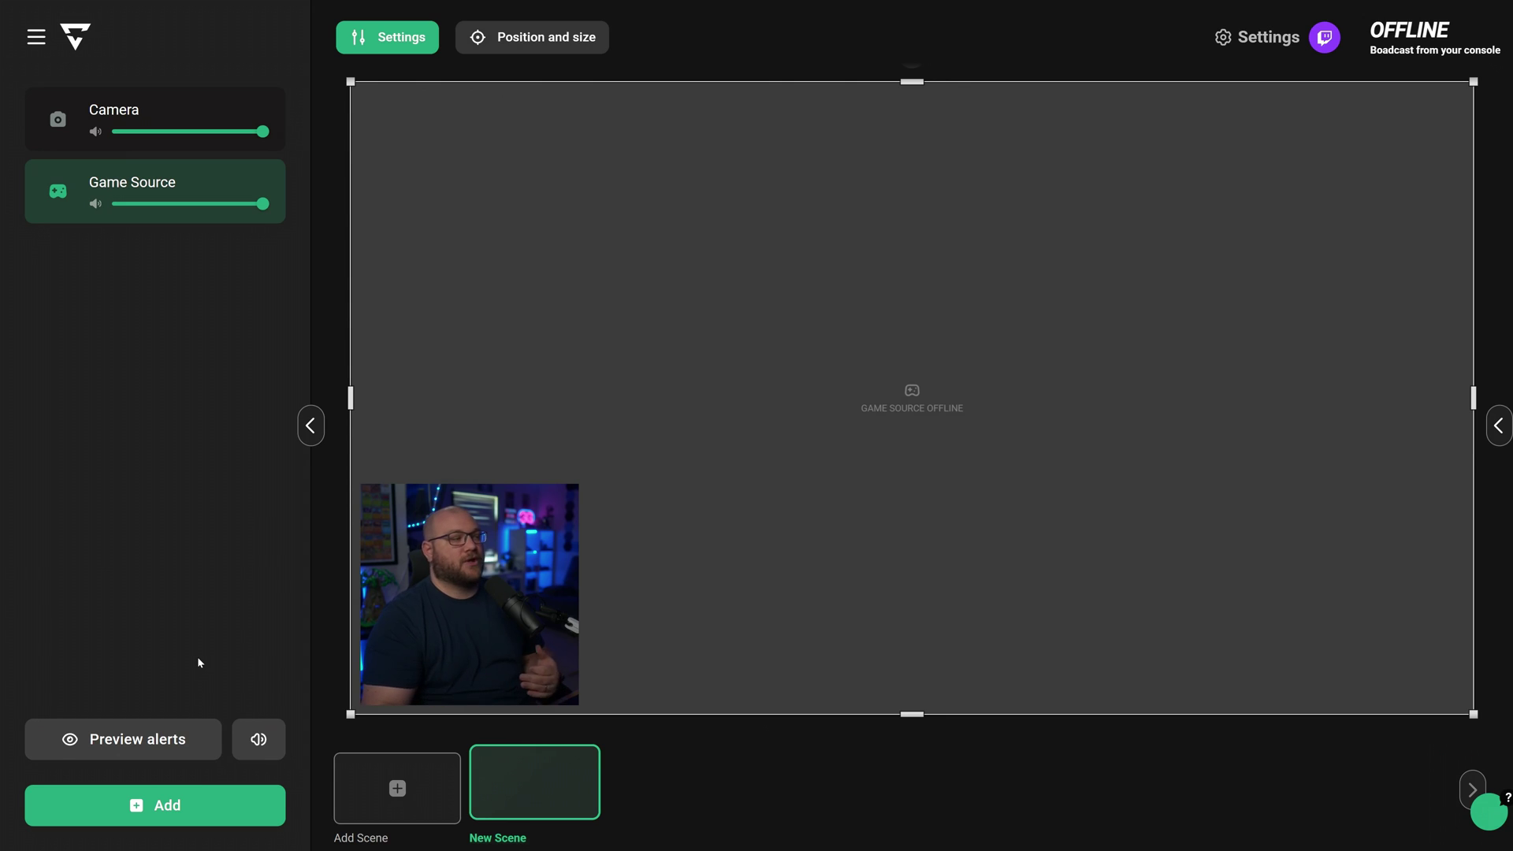
# Add a Twitch Alert layer and shrink it to sit just above the webcam box
pyautogui.click(138, 820)
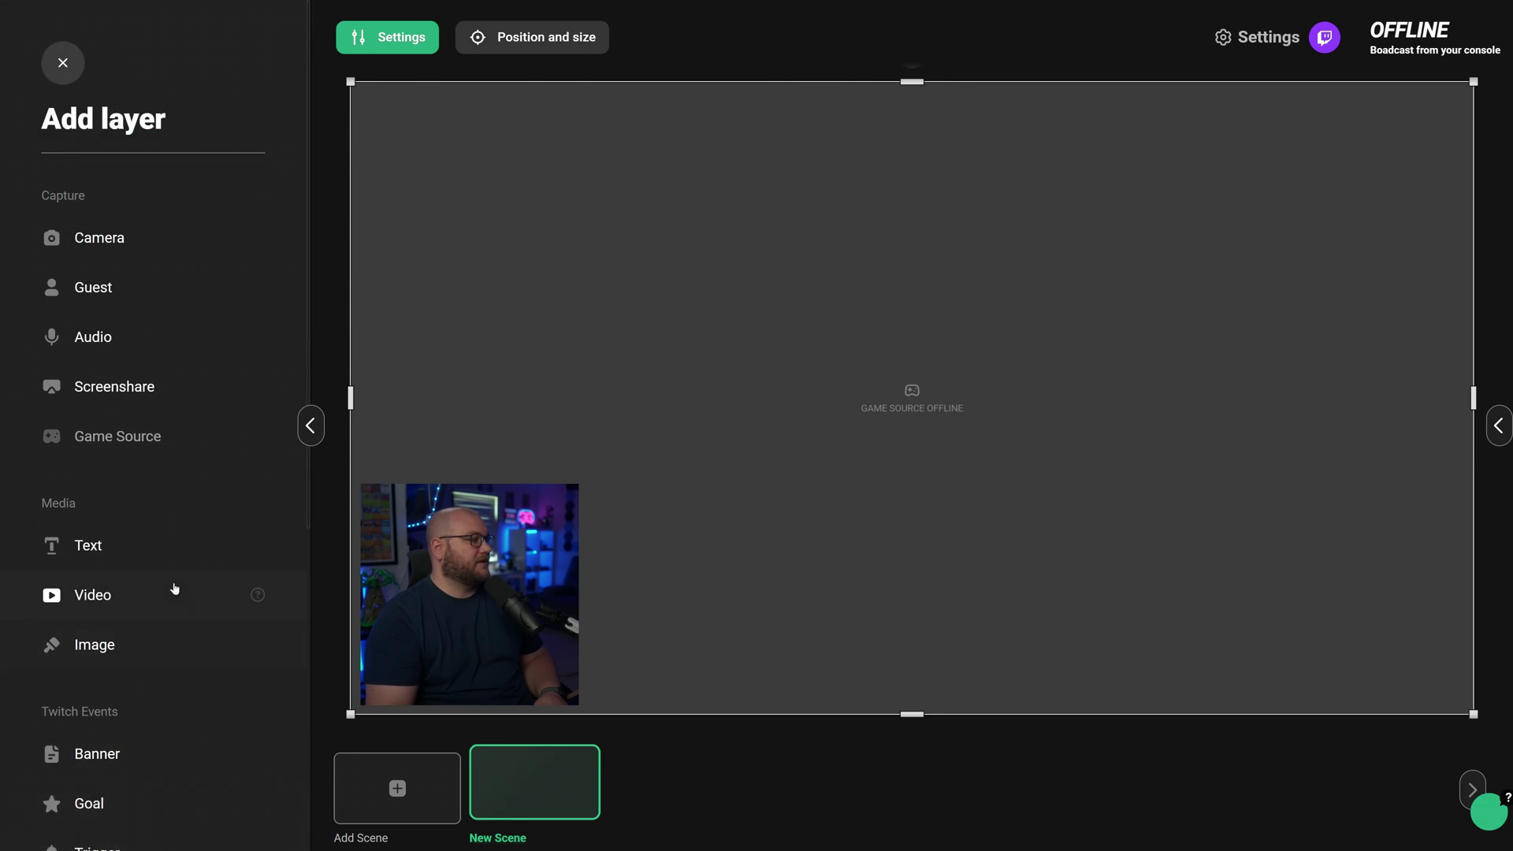
pyautogui.scroll(-4, 175, 581)
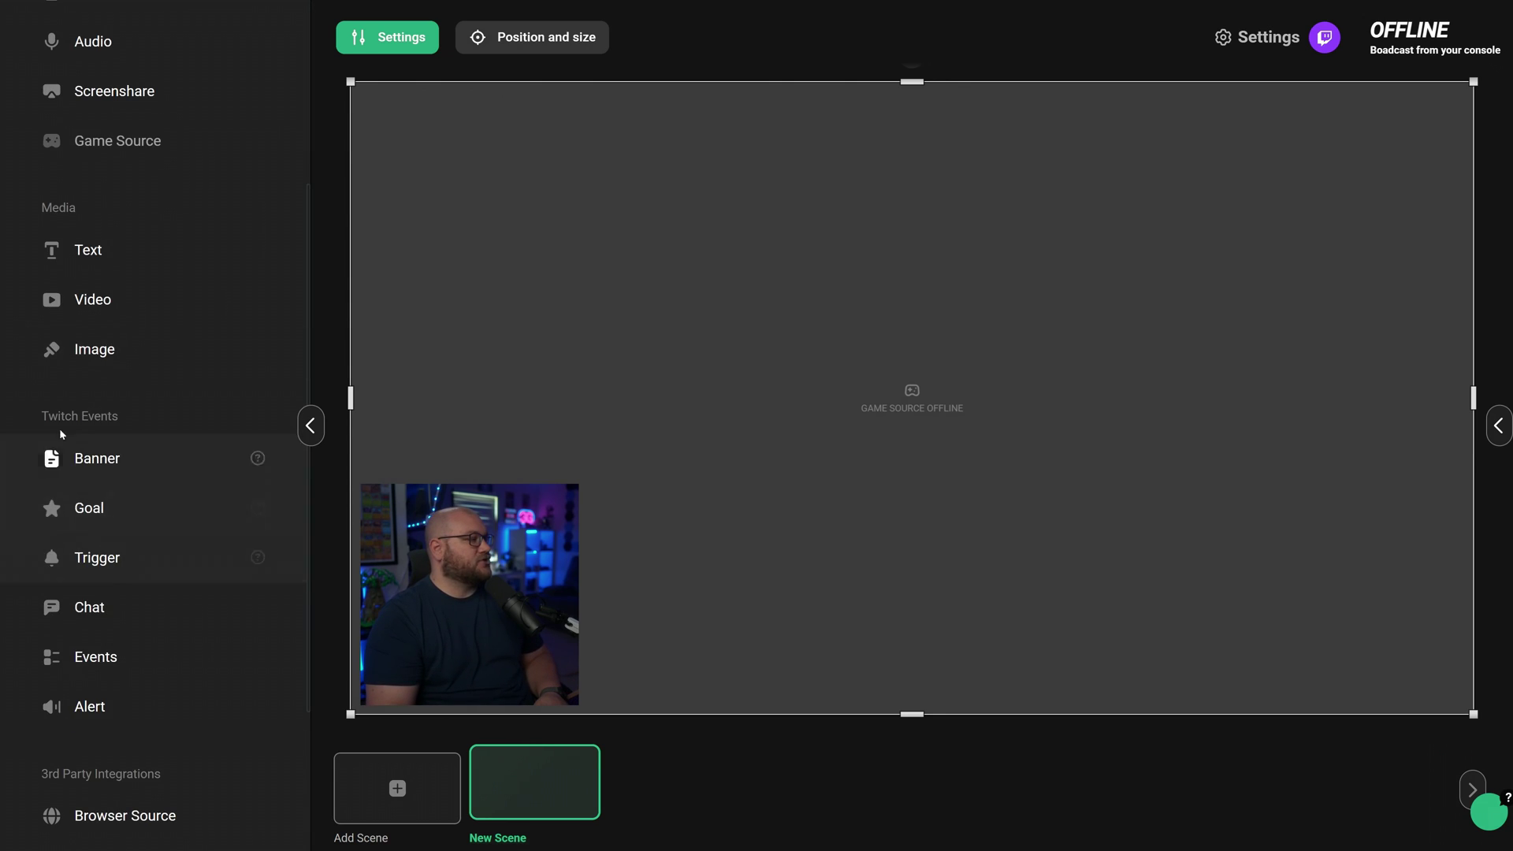
pyautogui.click(98, 706)
pyautogui.moveTo(898, 185)
pyautogui.mouseDown()
pyautogui.moveTo(859, 184)
pyautogui.moveTo(917, 189)
pyautogui.moveTo(919, 177)
pyautogui.mouseUp()
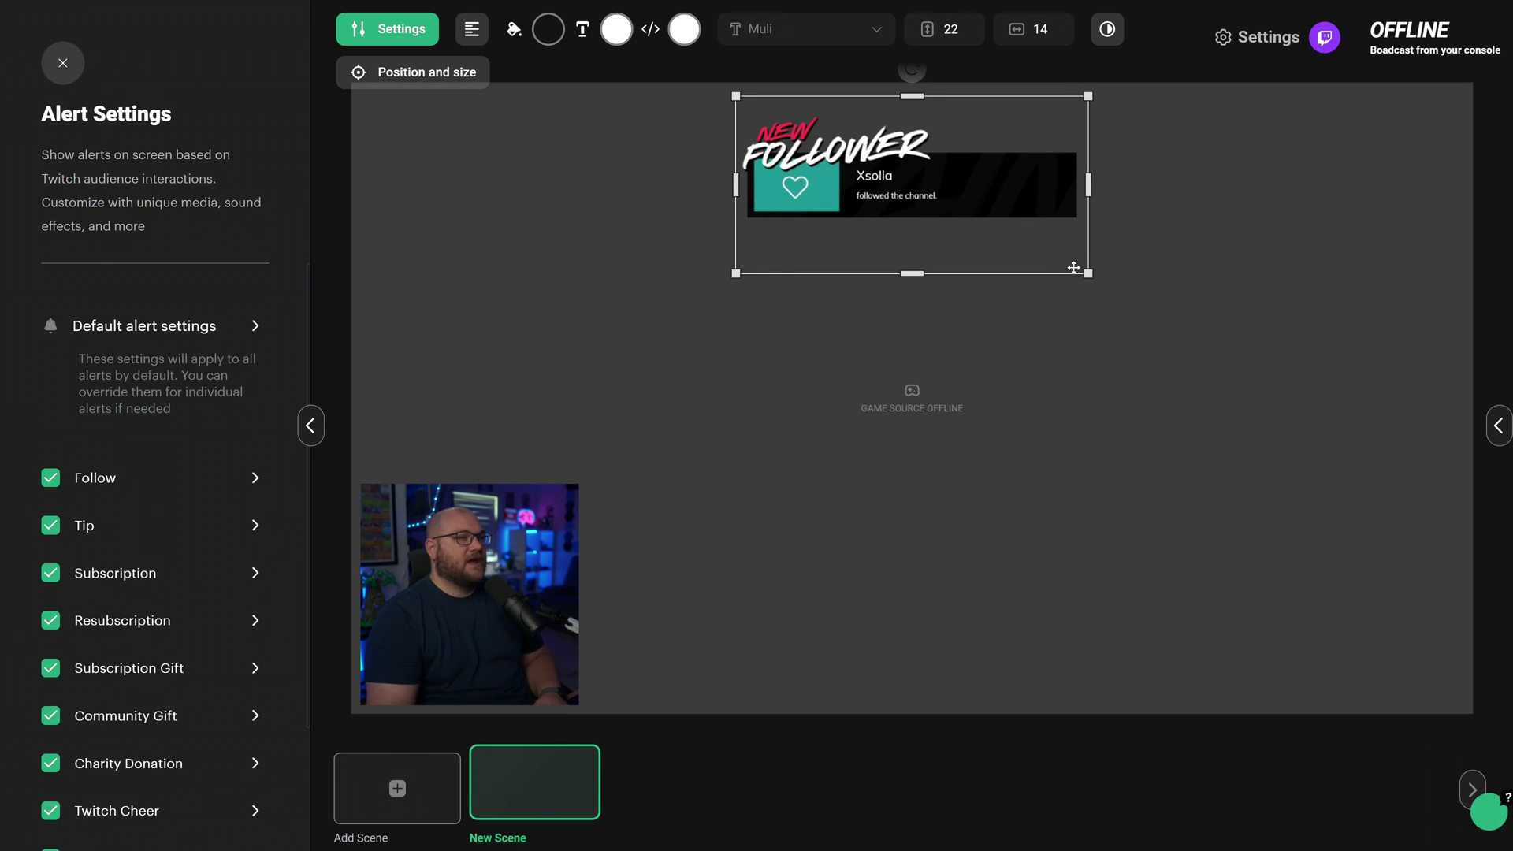
pyautogui.moveTo(1089, 273); pyautogui.dragTo(995, 191)
pyautogui.moveTo(850, 156); pyautogui.dragTo(473, 426)
pyautogui.moveTo(596, 484); pyautogui.dragTo(575, 473)
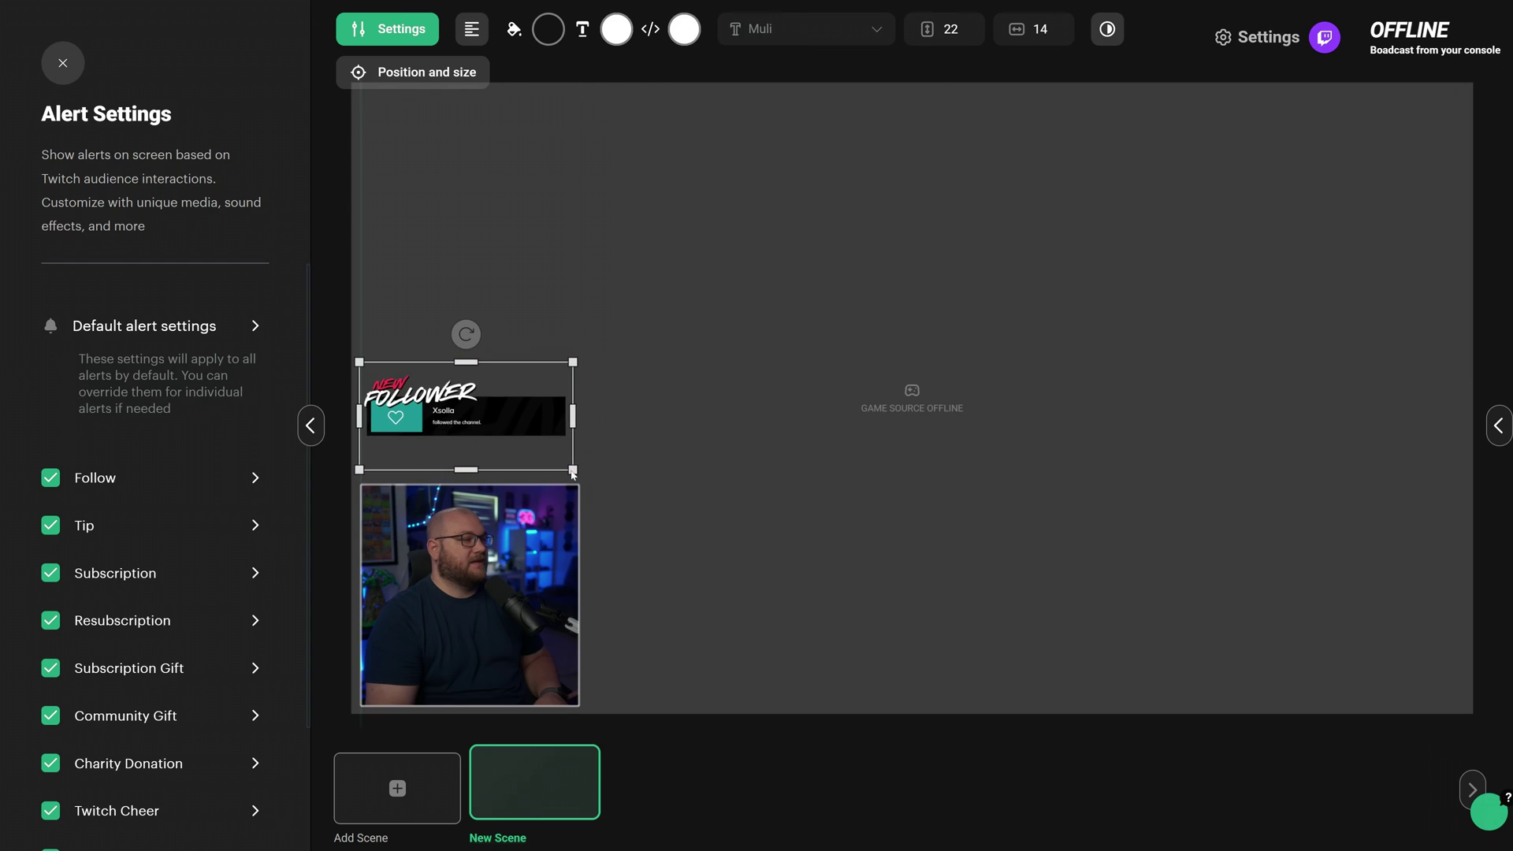
pyautogui.moveTo(482, 408); pyautogui.dragTo(488, 432)
# Review the Follow alert's message lines and media settings
pyautogui.scroll(-2, 207, 465)
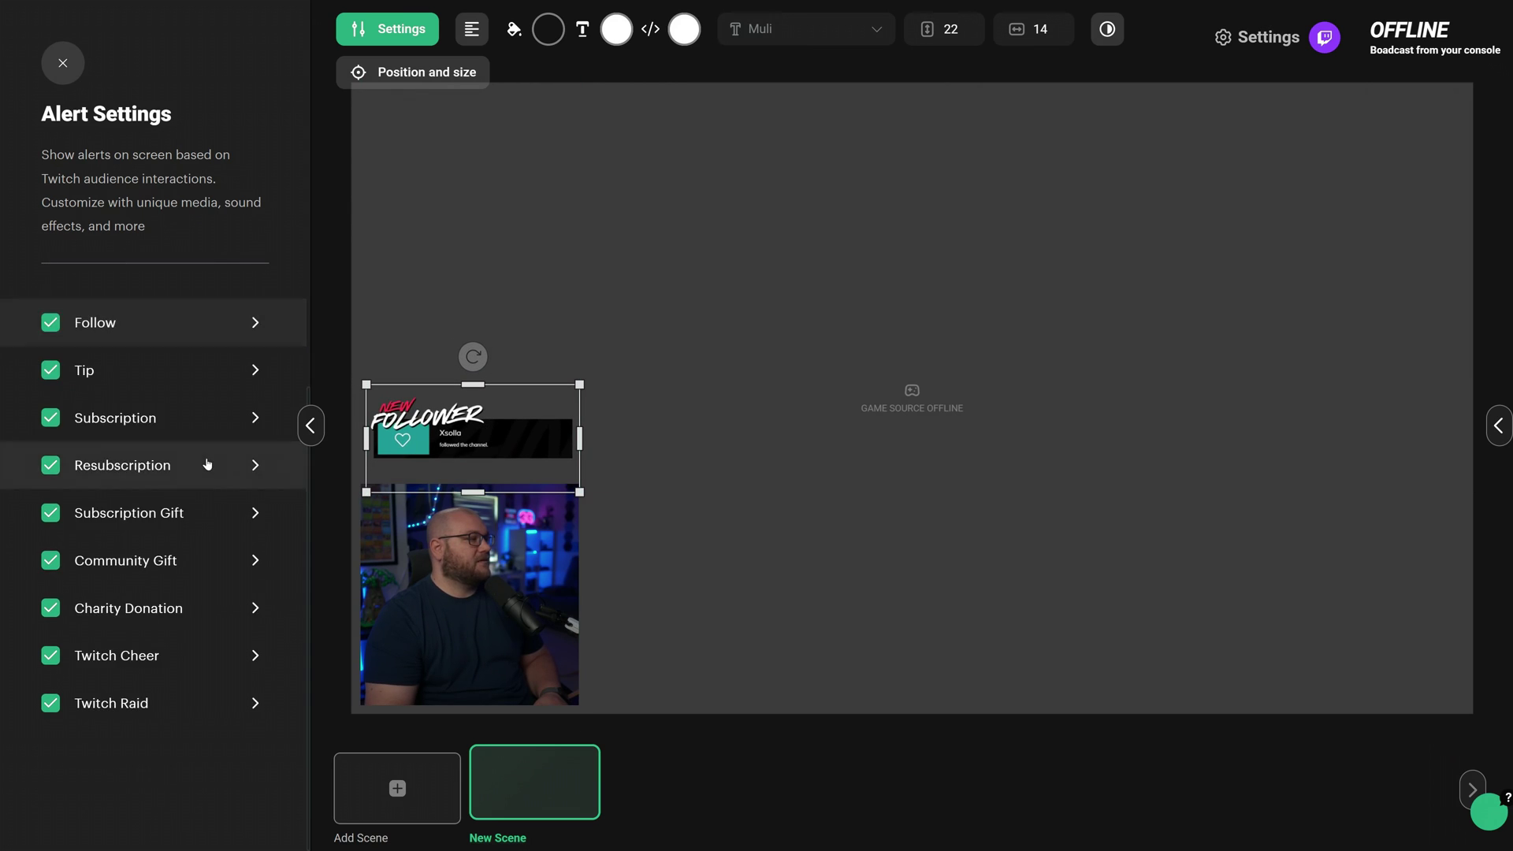
pyautogui.click(163, 335)
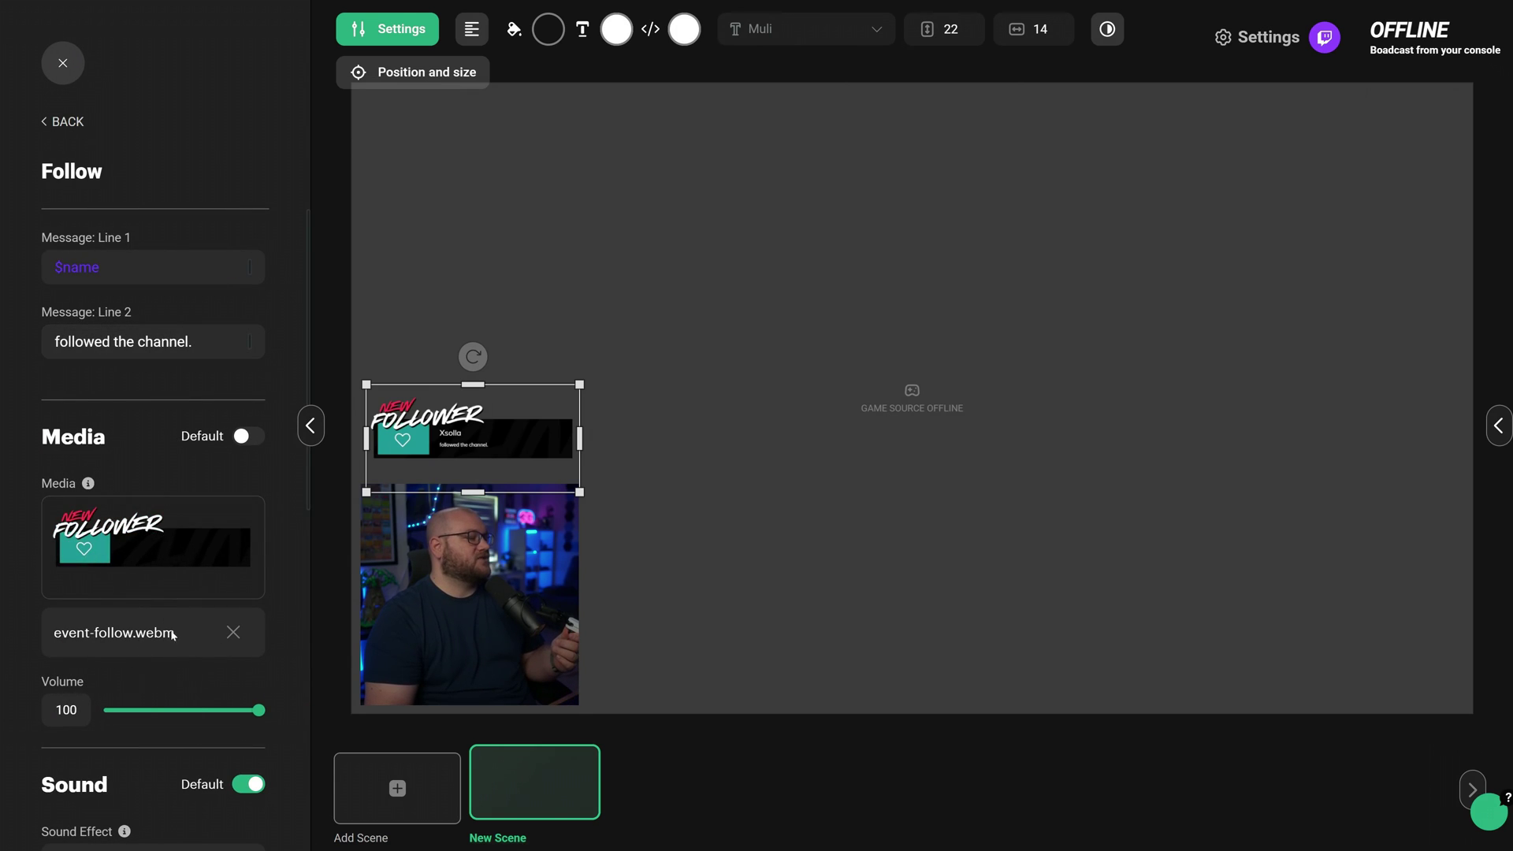
pyautogui.scroll(-3, 145, 707)
pyautogui.scroll(3, 162, 669)
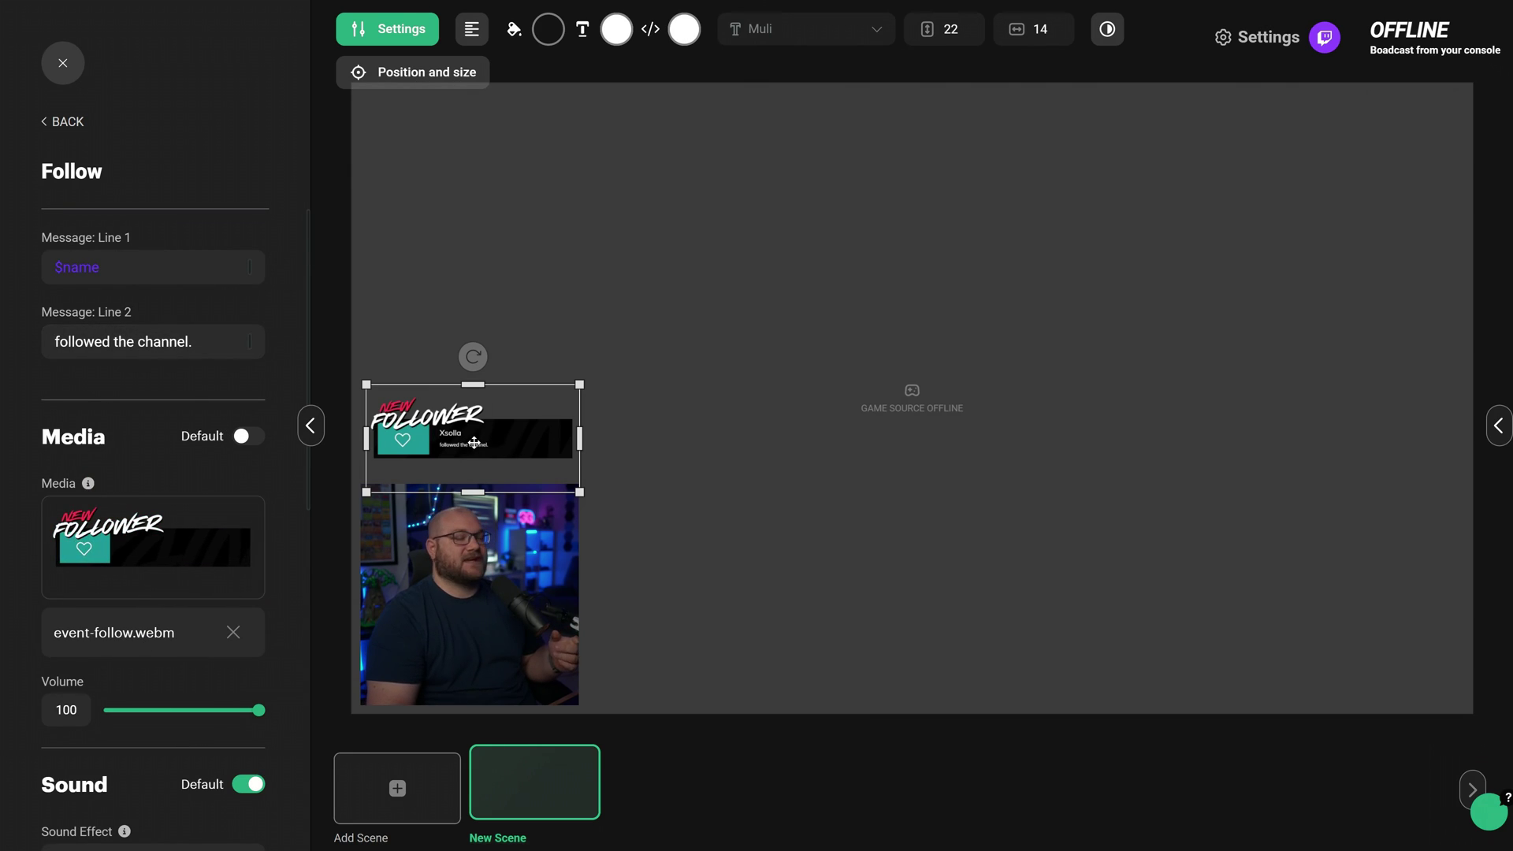
pyautogui.click(62, 121)
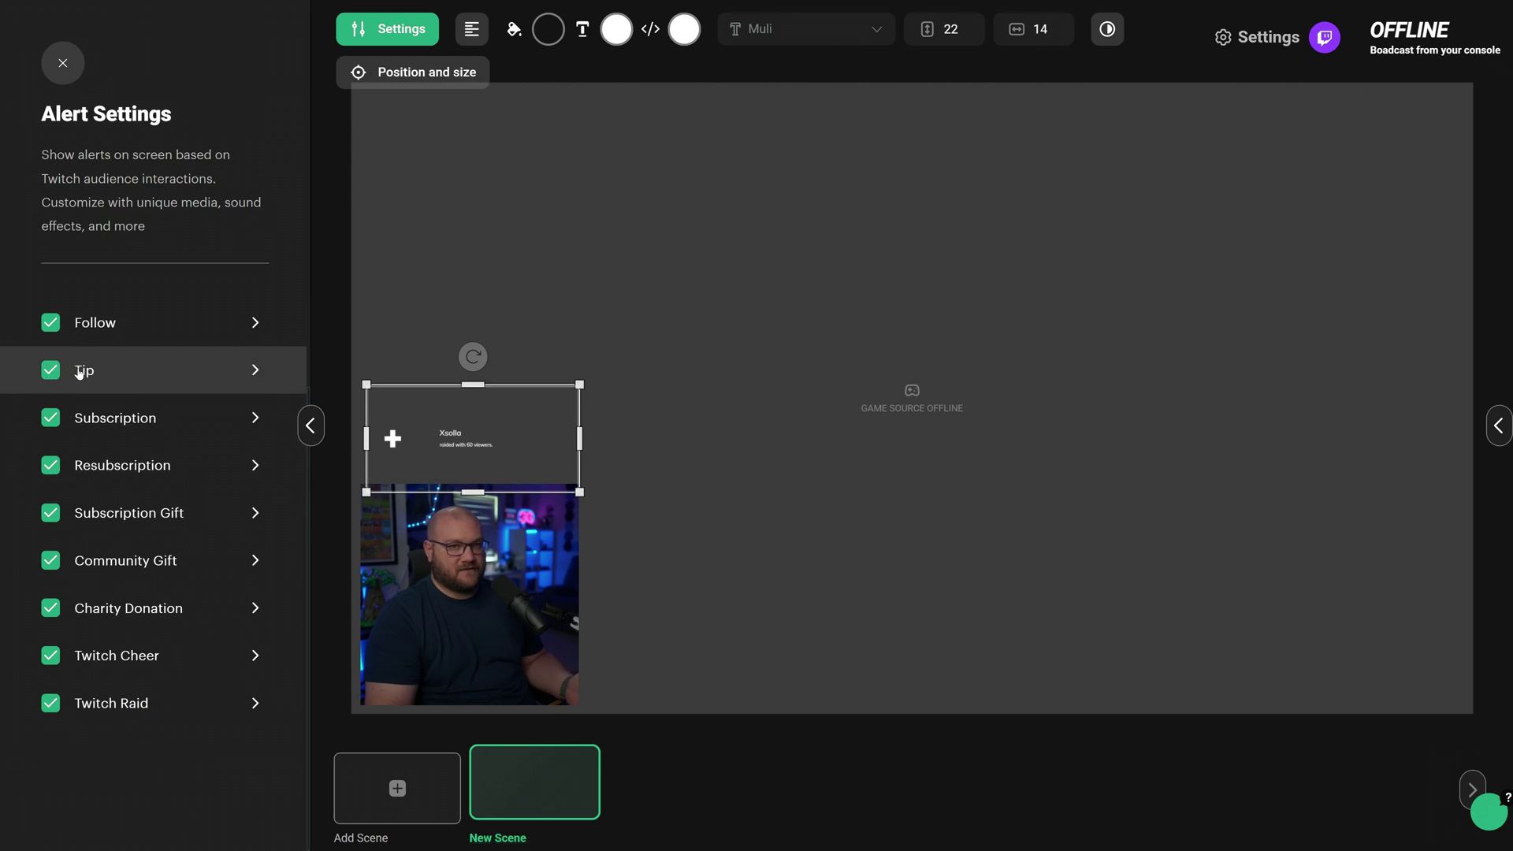
pyautogui.click(140, 329)
# Add a Twitch Chat layer, move it to the bottom-right corner, and stretch it into a tall column
pyautogui.click(62, 63)
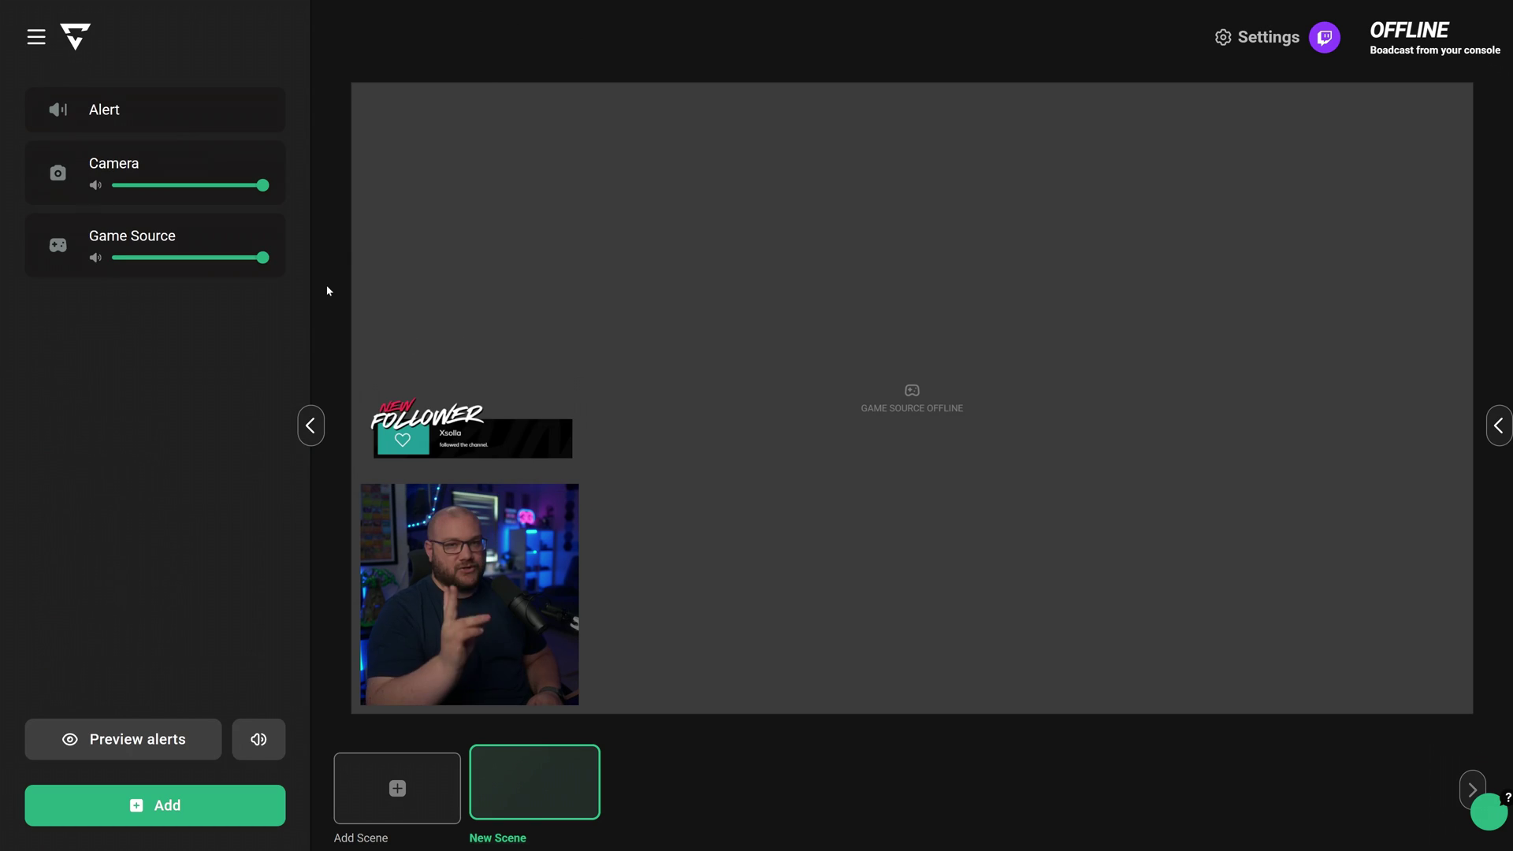
pyautogui.click(193, 804)
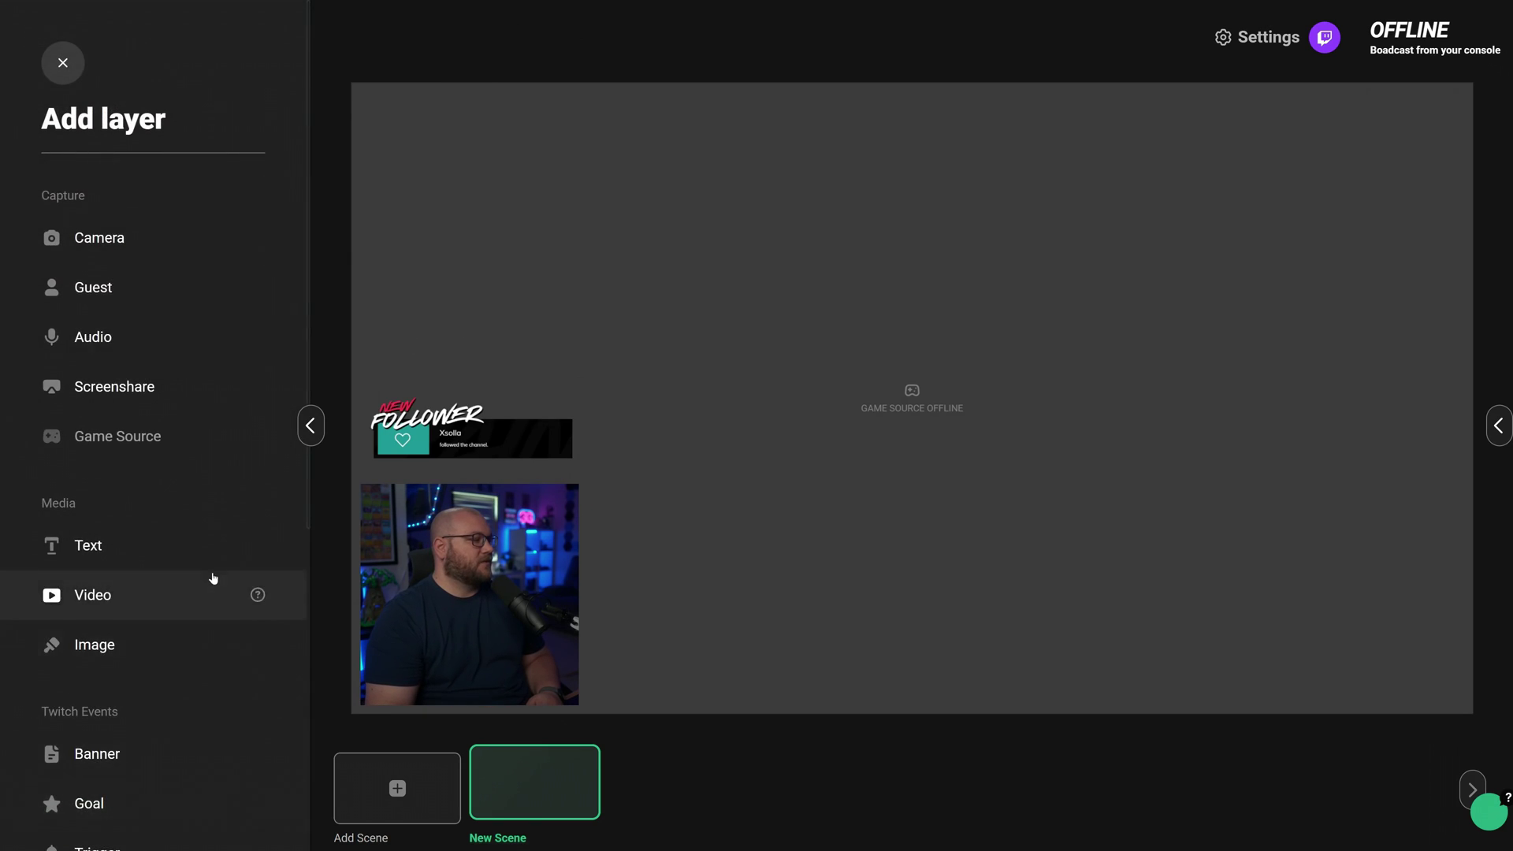
pyautogui.scroll(-5, 209, 575)
pyautogui.click(131, 547)
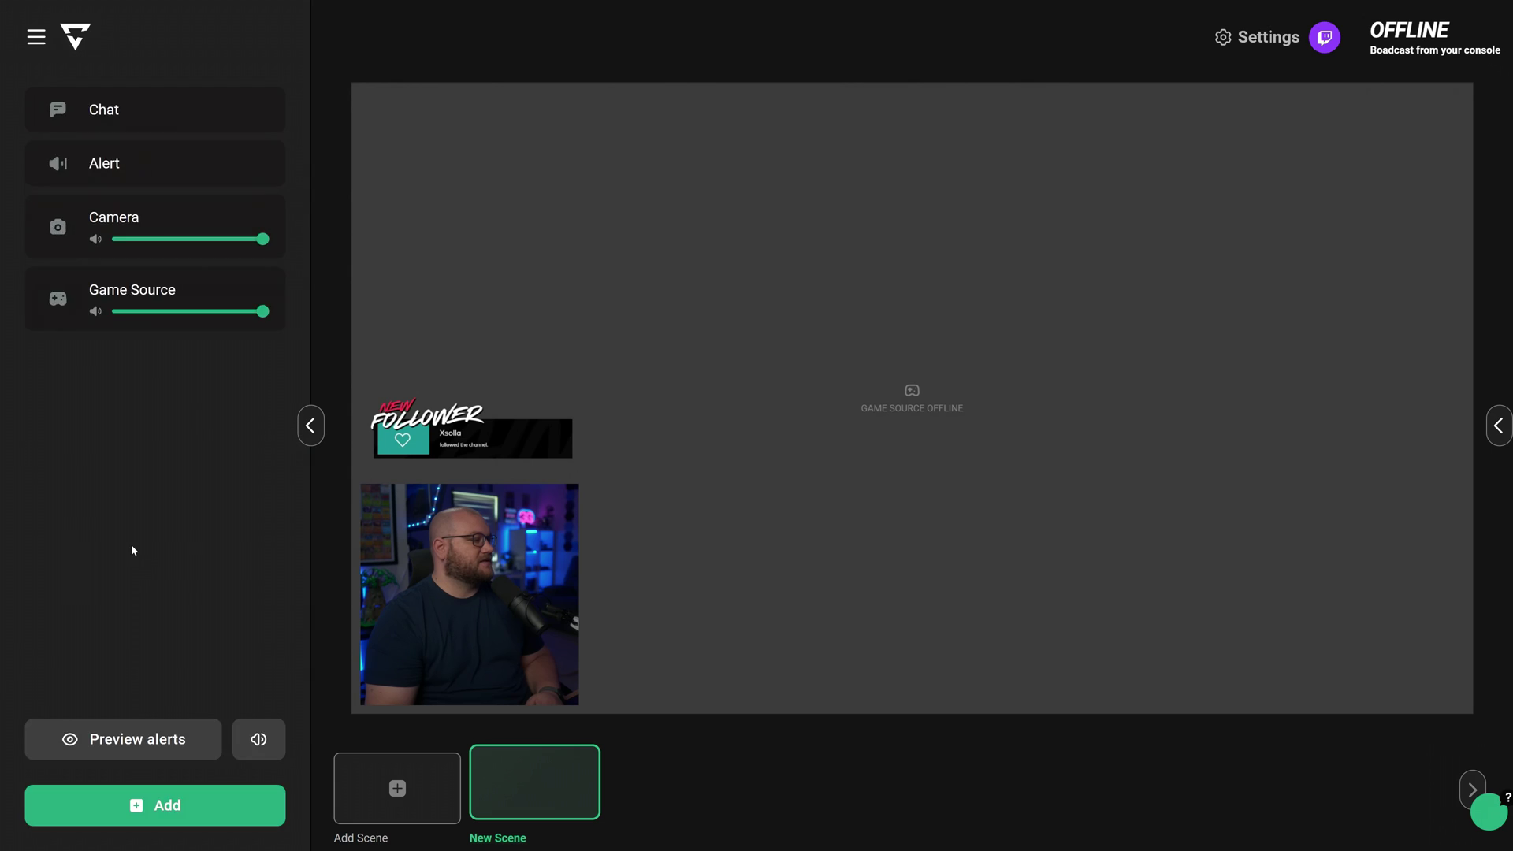
pyautogui.moveTo(591, 253); pyautogui.dragTo(1343, 623)
pyautogui.moveTo(1203, 606); pyautogui.dragTo(1215, 551)
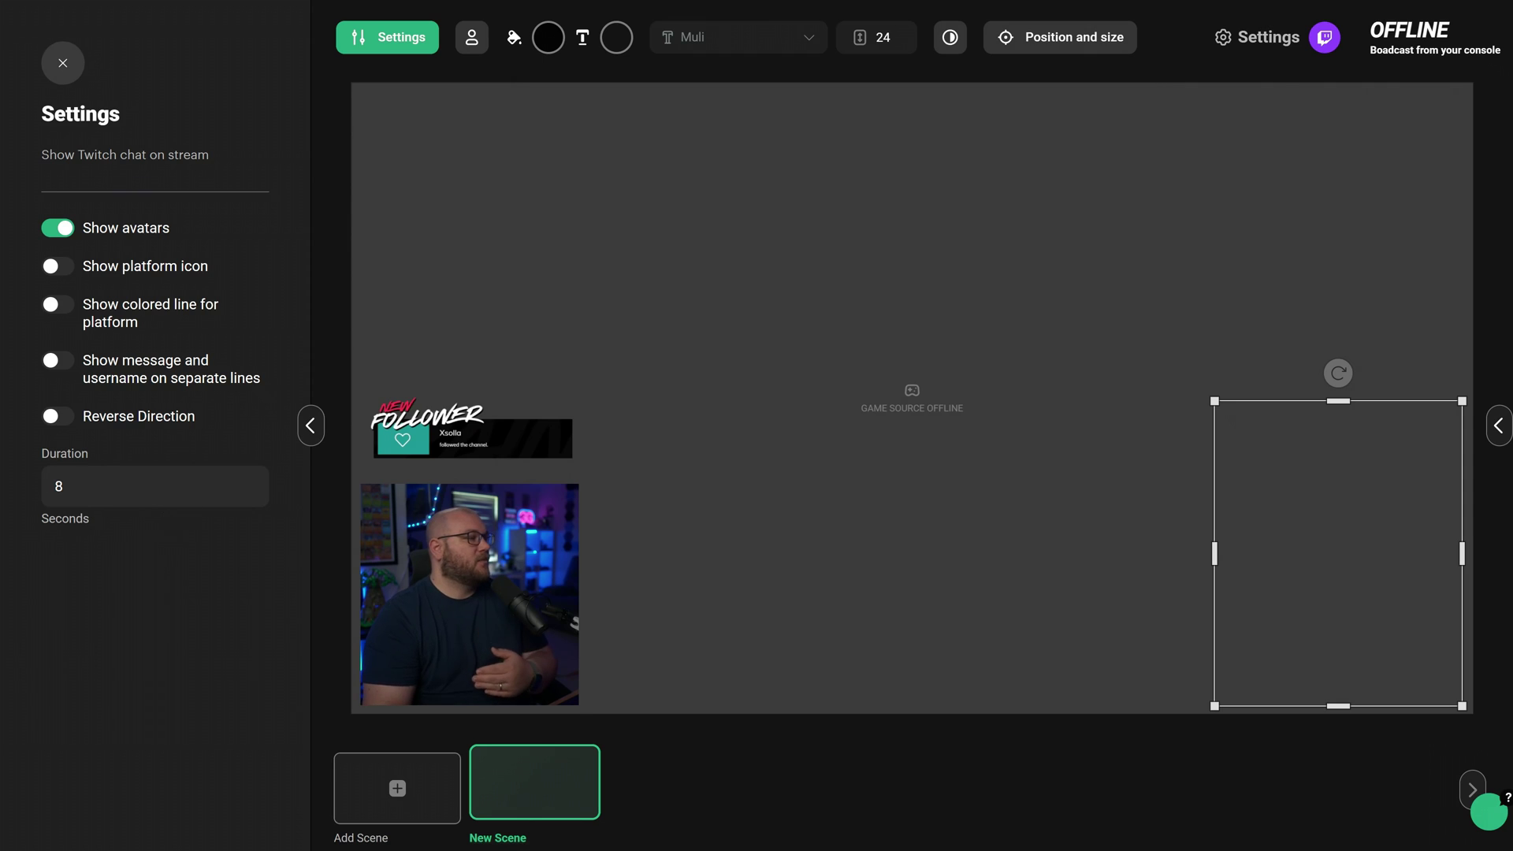
# Add a Twitch Events list layer and move it to the scene's top-left corner
pyautogui.click(311, 426)
pyautogui.scroll(-2, 158, 552)
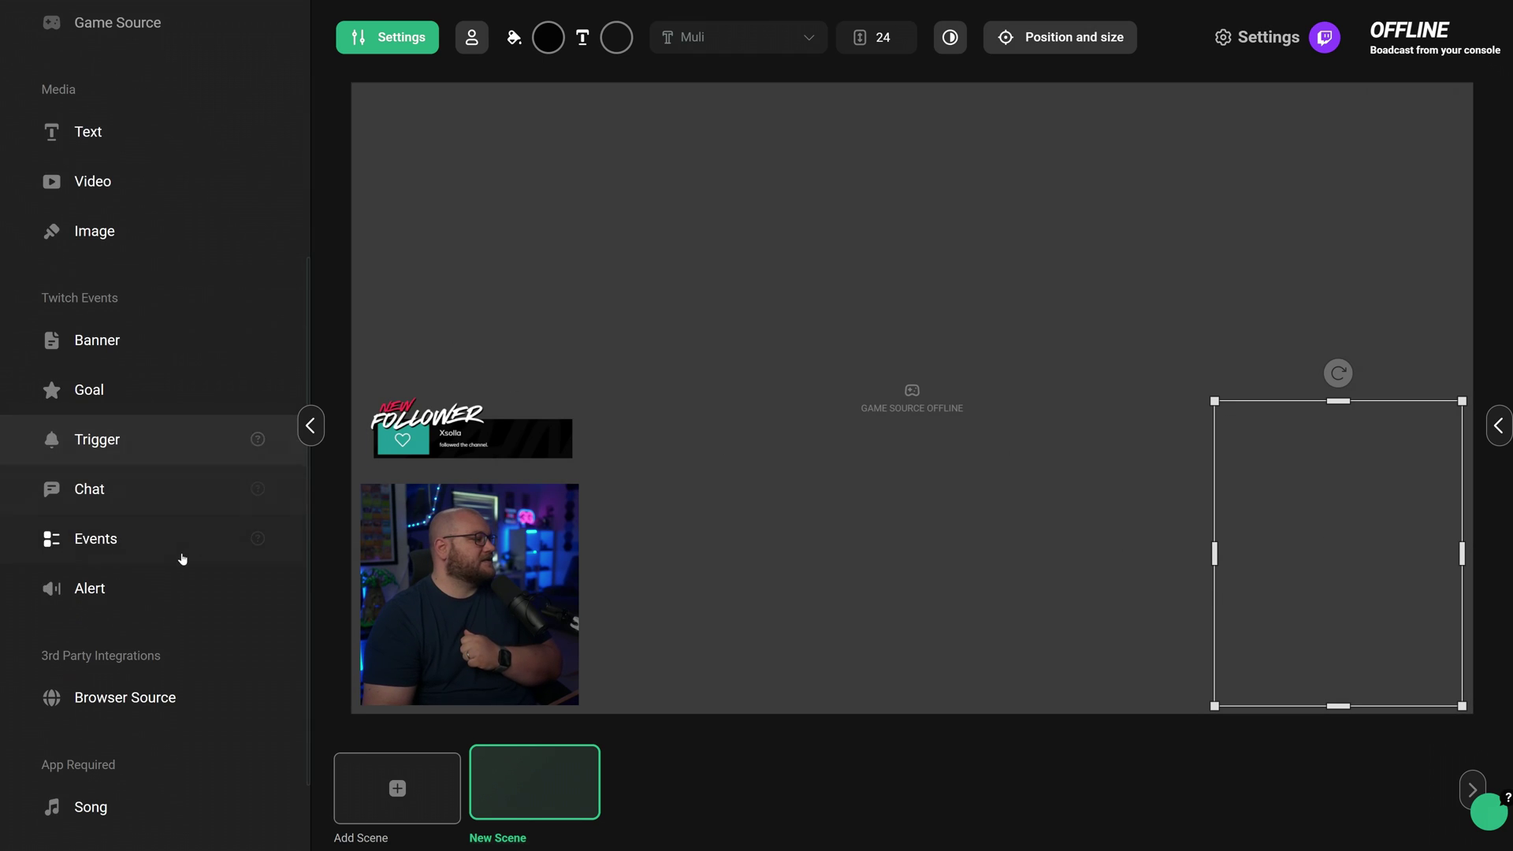
pyautogui.click(181, 542)
pyautogui.moveTo(904, 413); pyautogui.dragTo(525, 170)
pyautogui.click(535, 260)
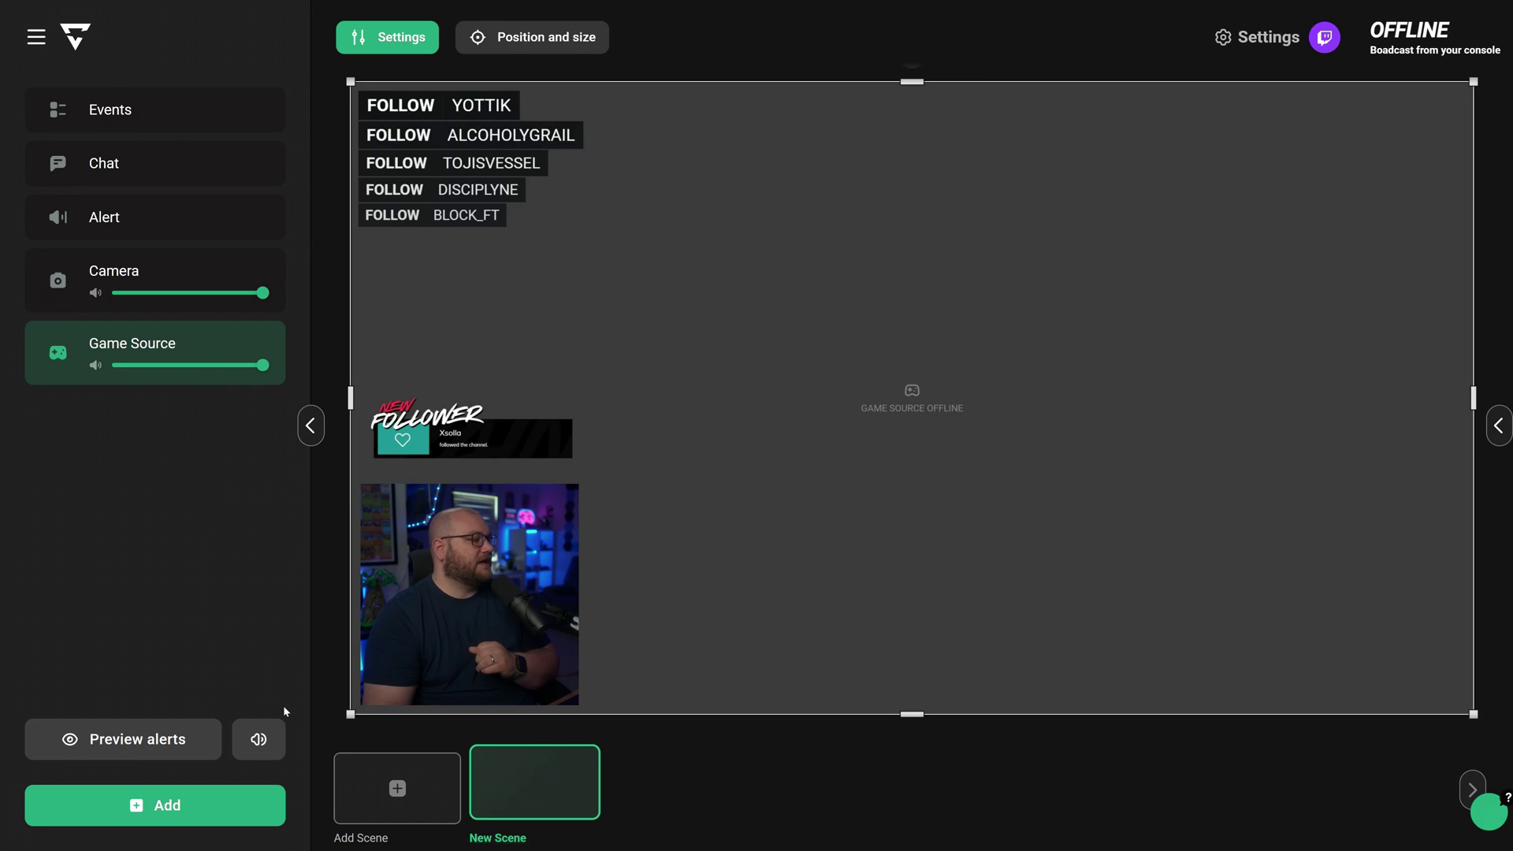
# Play a preview Follow alert to test the events list
pyautogui.click(122, 739)
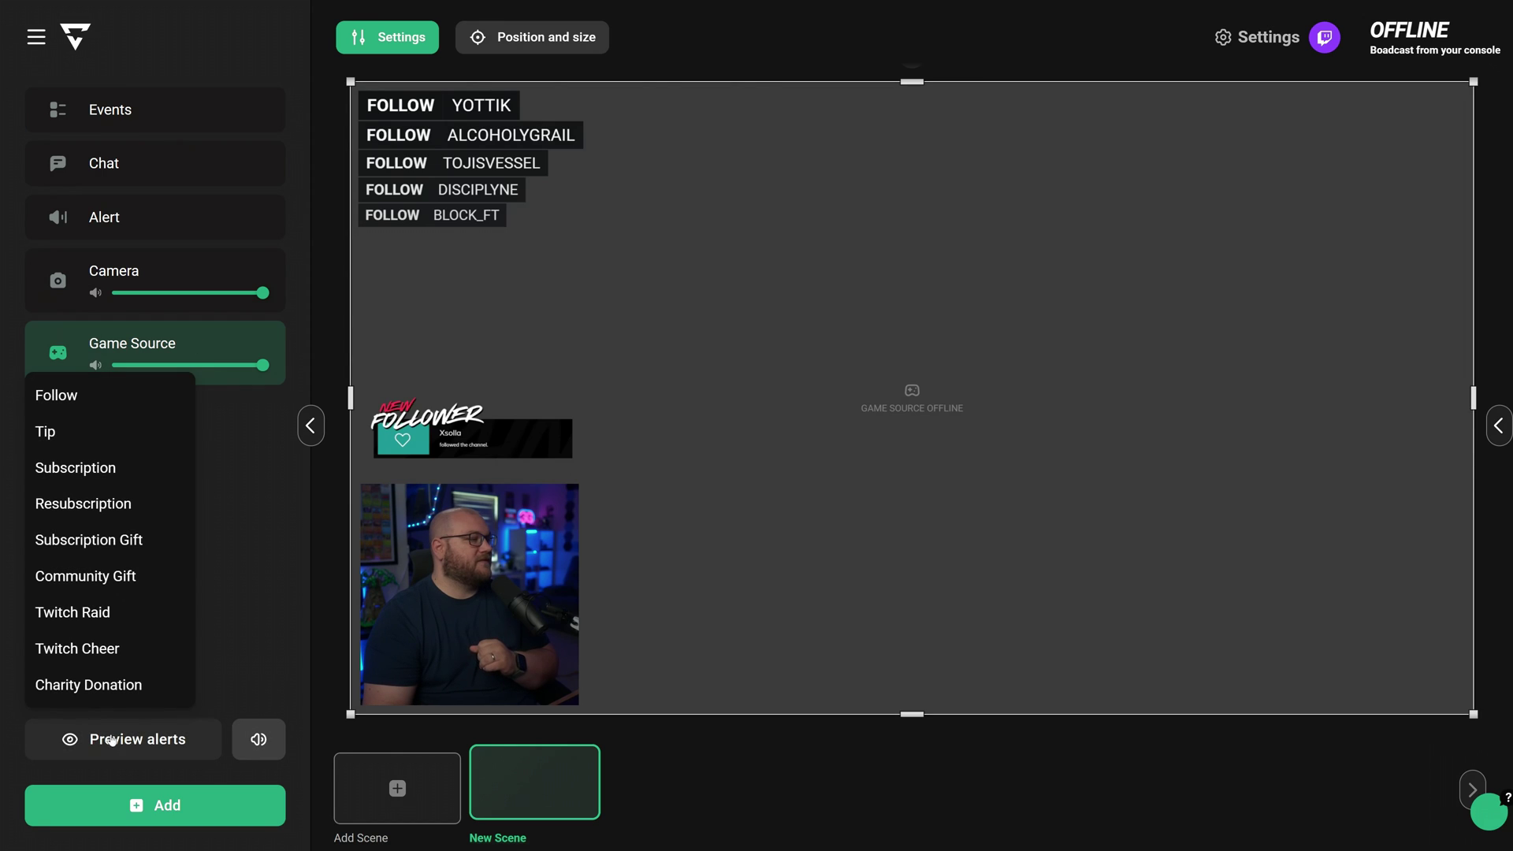
pyautogui.click(98, 395)
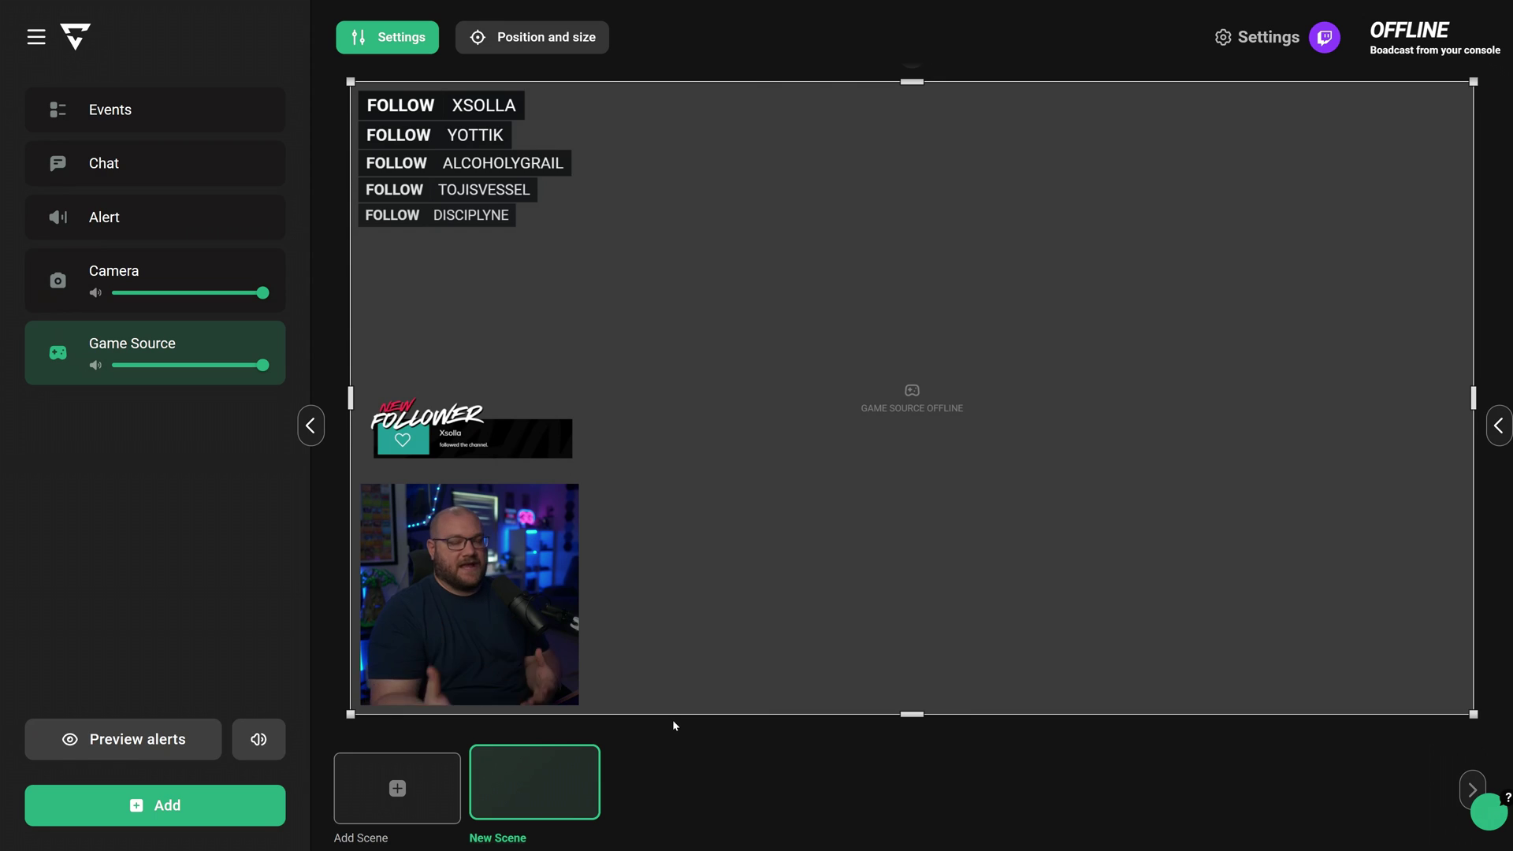
pyautogui.moveTo(581, 769)
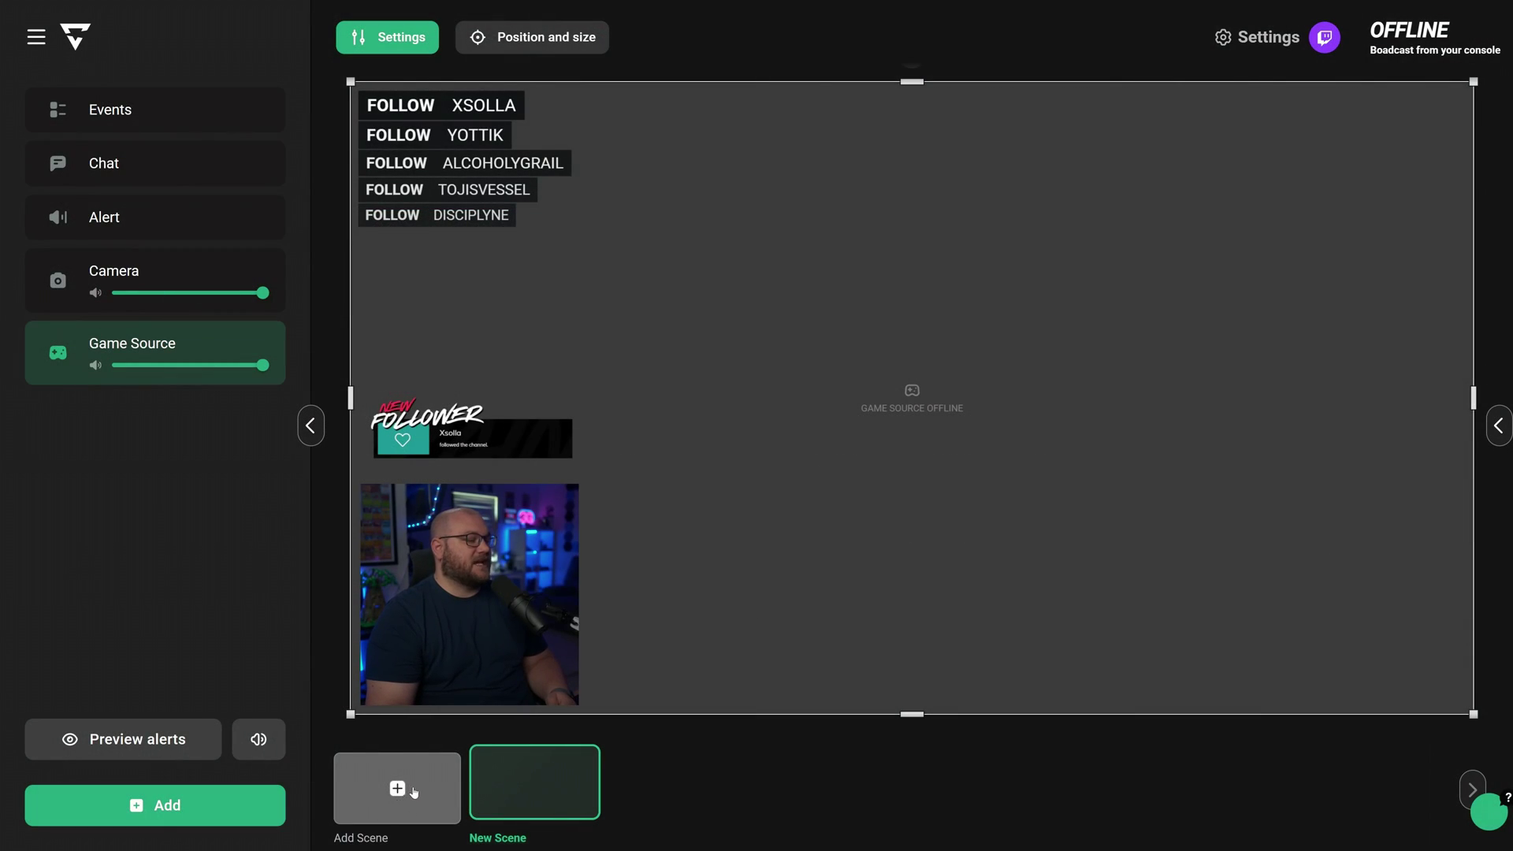
# Rename the scene to 'Test Live' and bring up the new-scene templates
pyautogui.click(580, 765)
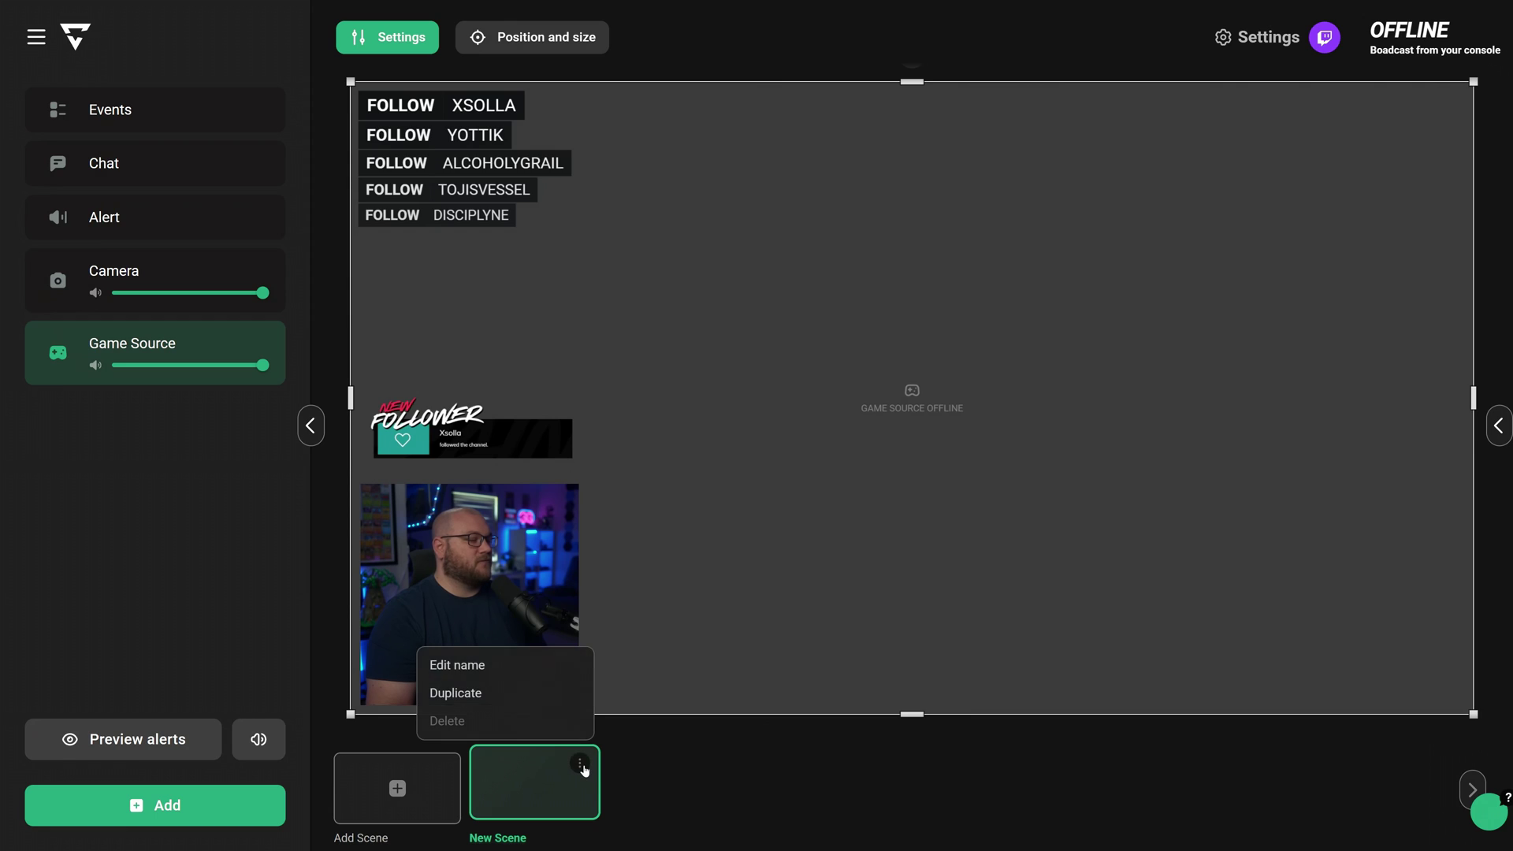
pyautogui.click(463, 668)
pyautogui.hotkey('ctrl', 'a')
pyautogui.write('Test Live')
pyautogui.click(779, 454)
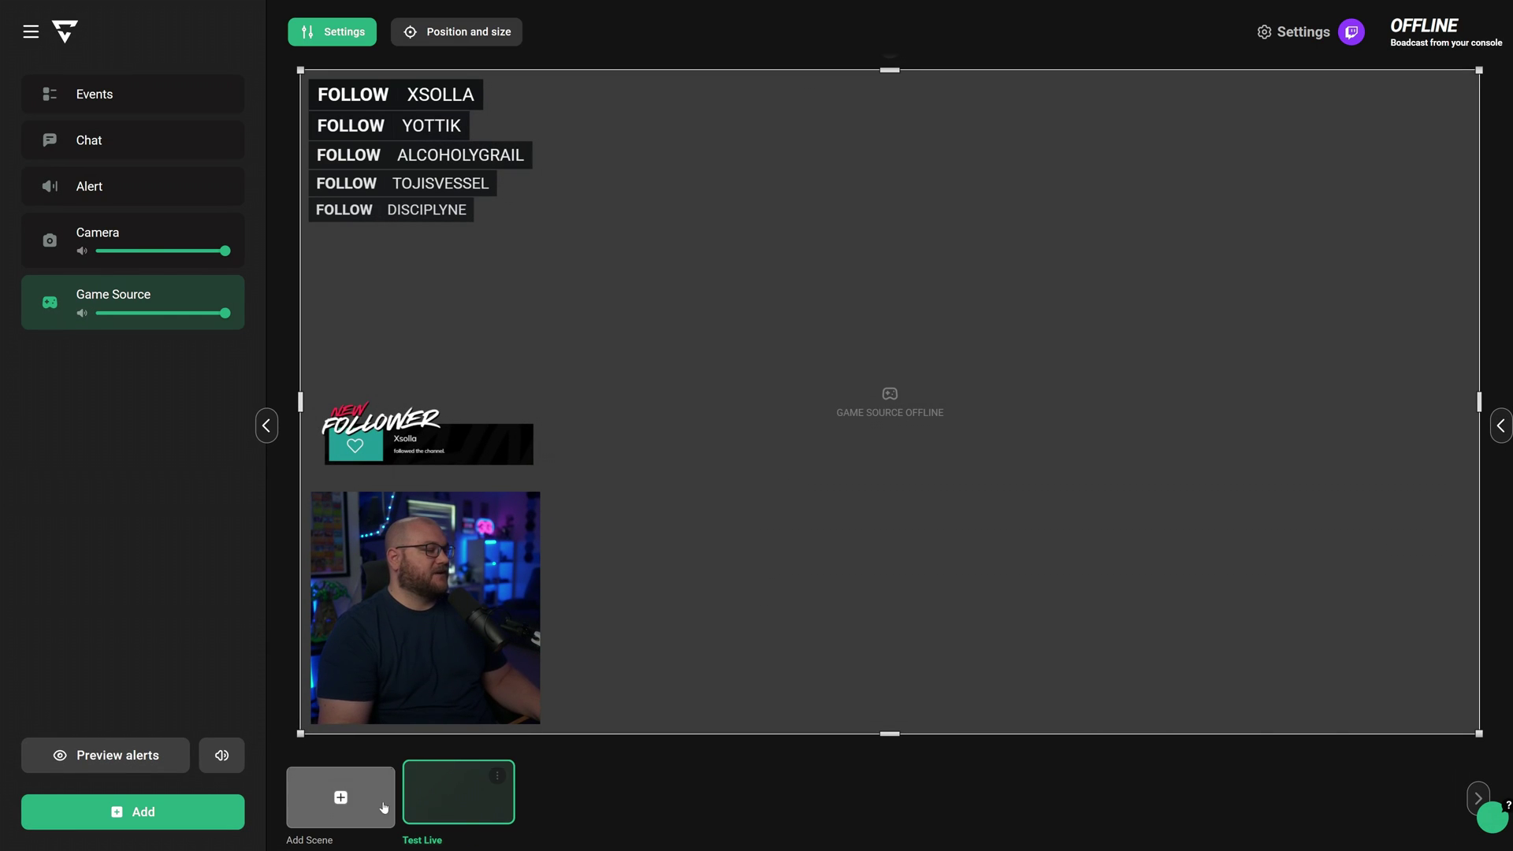
pyautogui.click(341, 798)
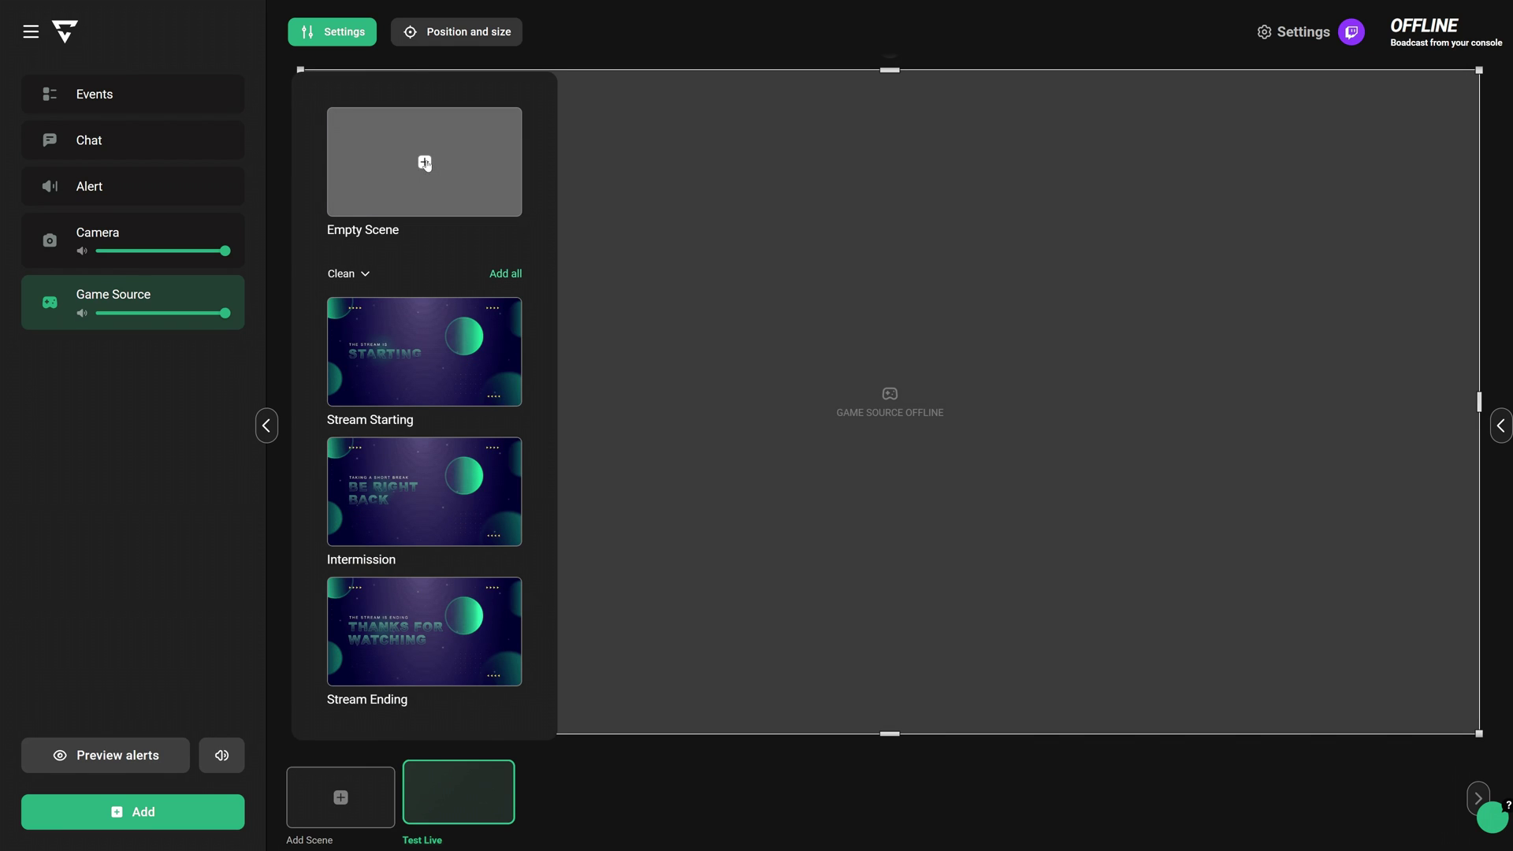
# Keep the Clean template style and scroll through its Stream Starting, Intermission, Stream Ending, Just Chatting and Gameplay scenes
pyautogui.click(361, 273)
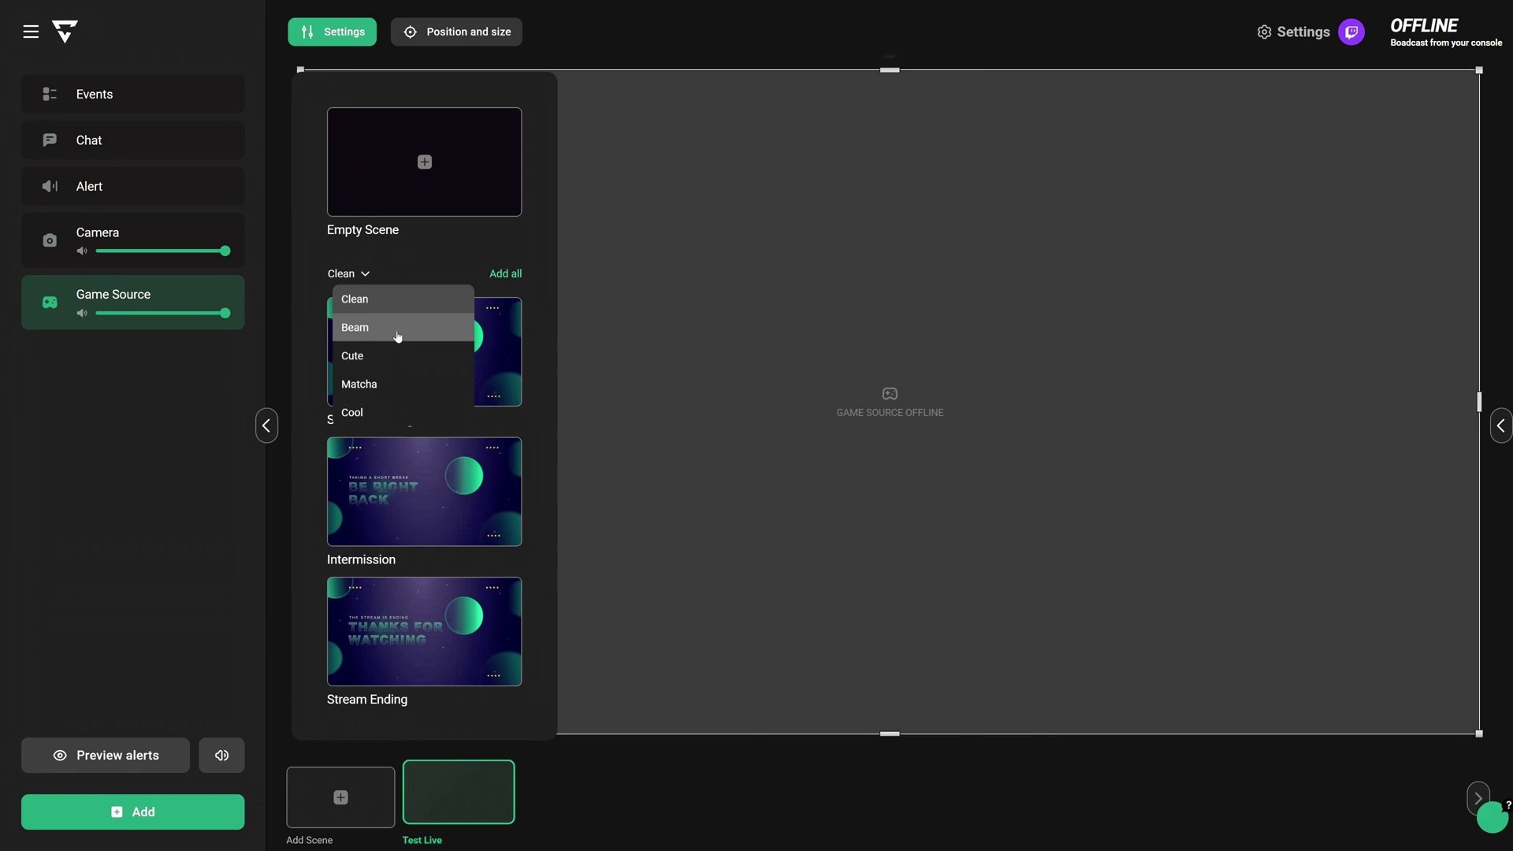
pyautogui.click(416, 248)
pyautogui.scroll(-4, 429, 541)
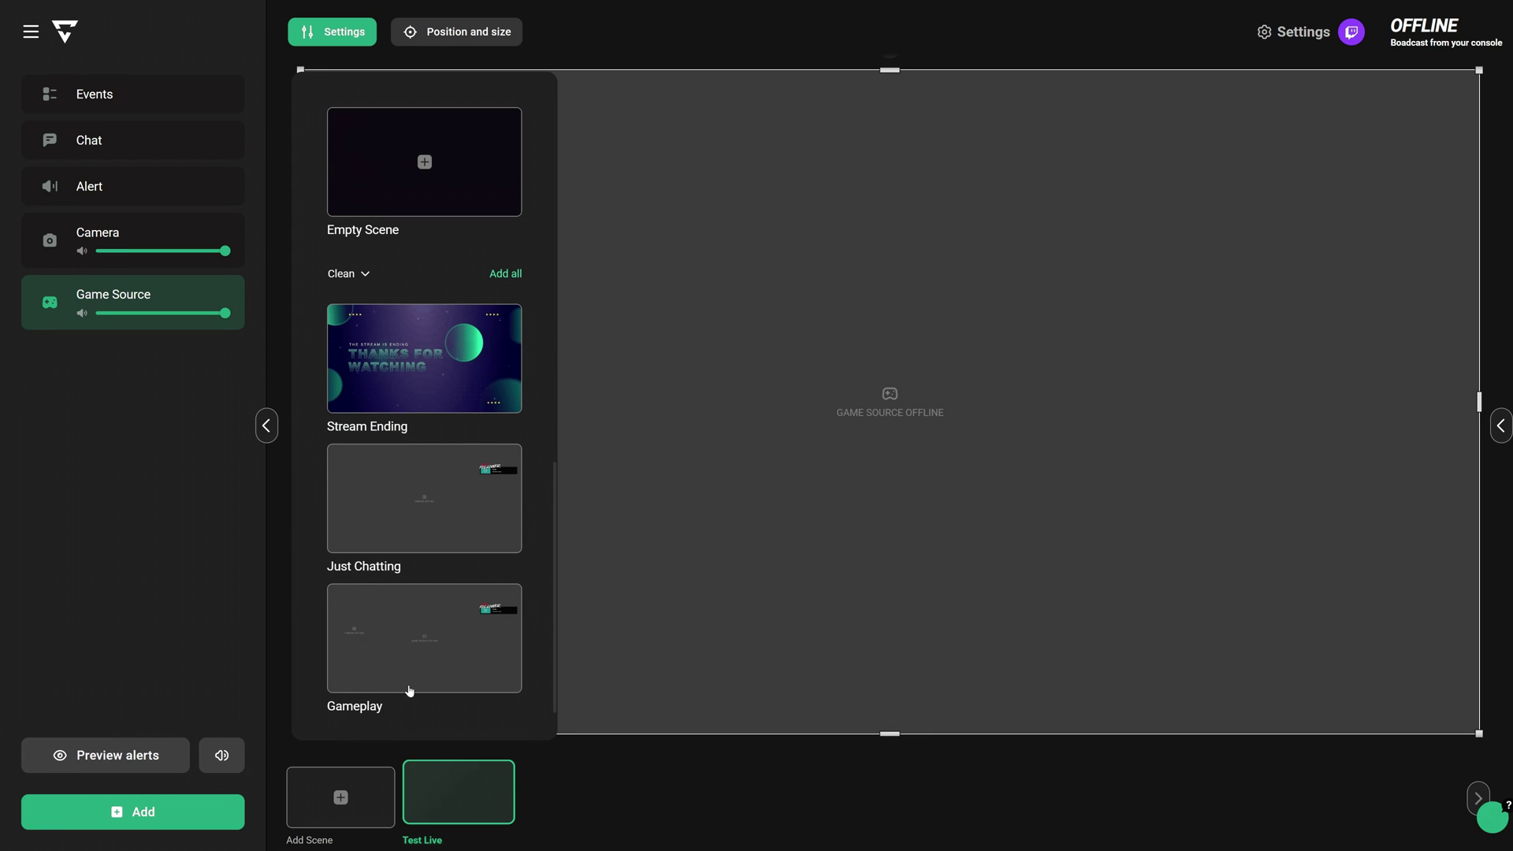
pyautogui.scroll(4, 424, 648)
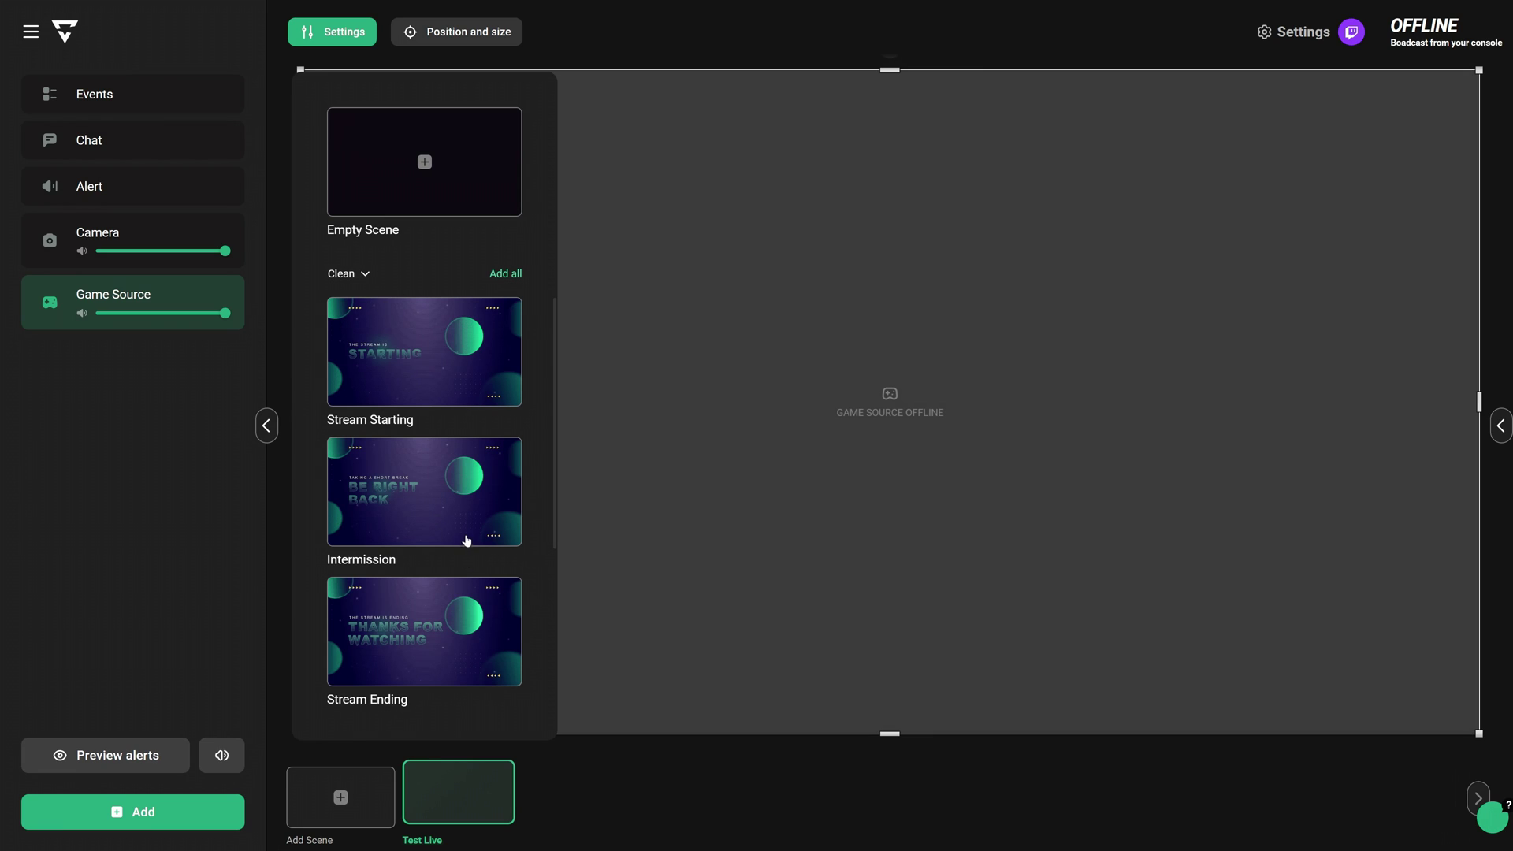
# Add all Clean template scenes, then view Starting Soon, Intermission, Stream Ending and Just Chatting
pyautogui.click(505, 274)
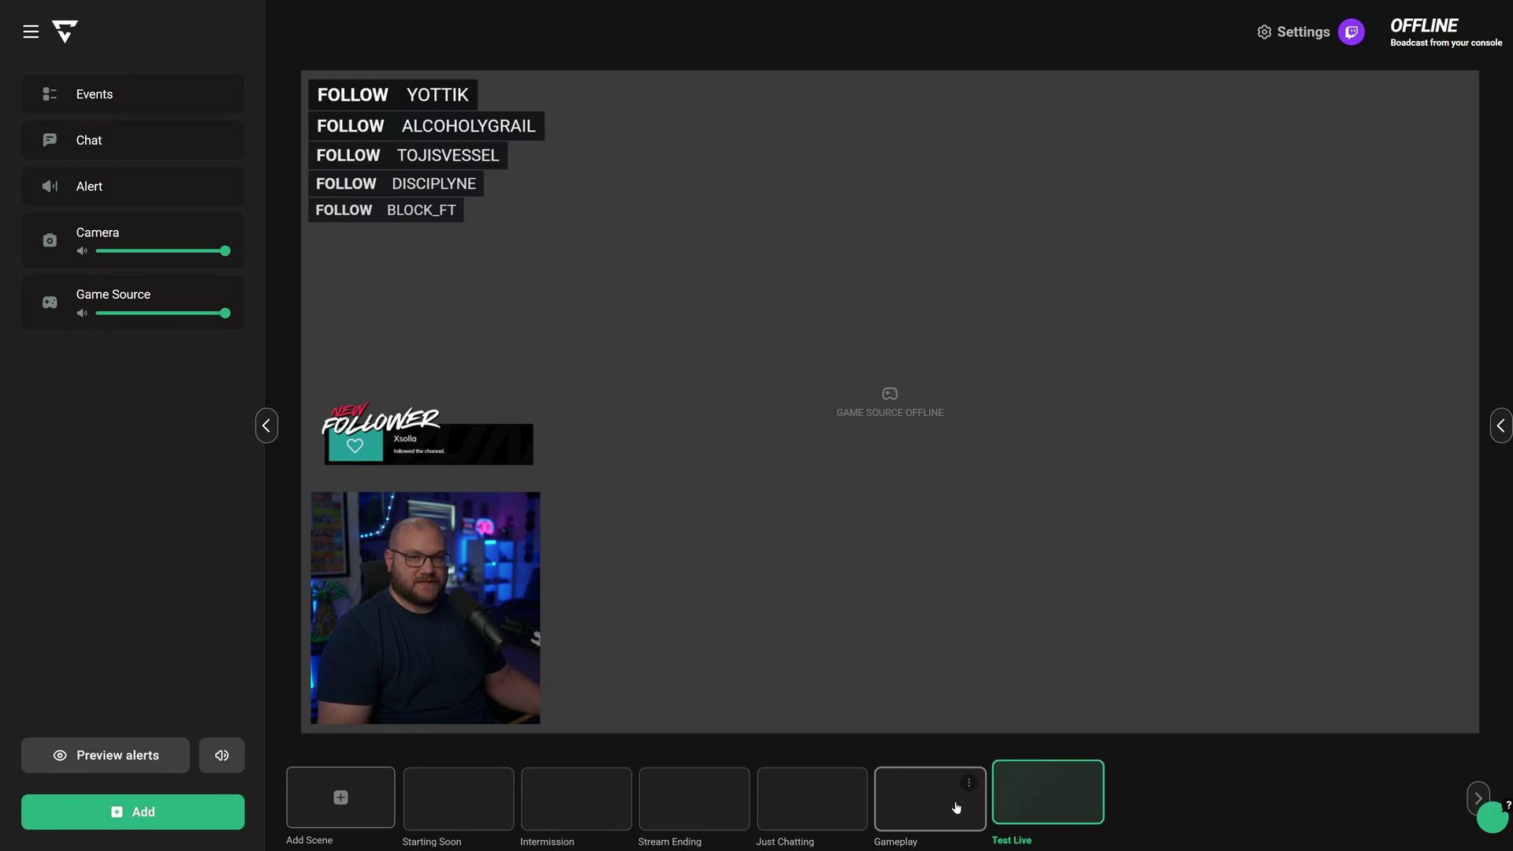
pyautogui.click(458, 796)
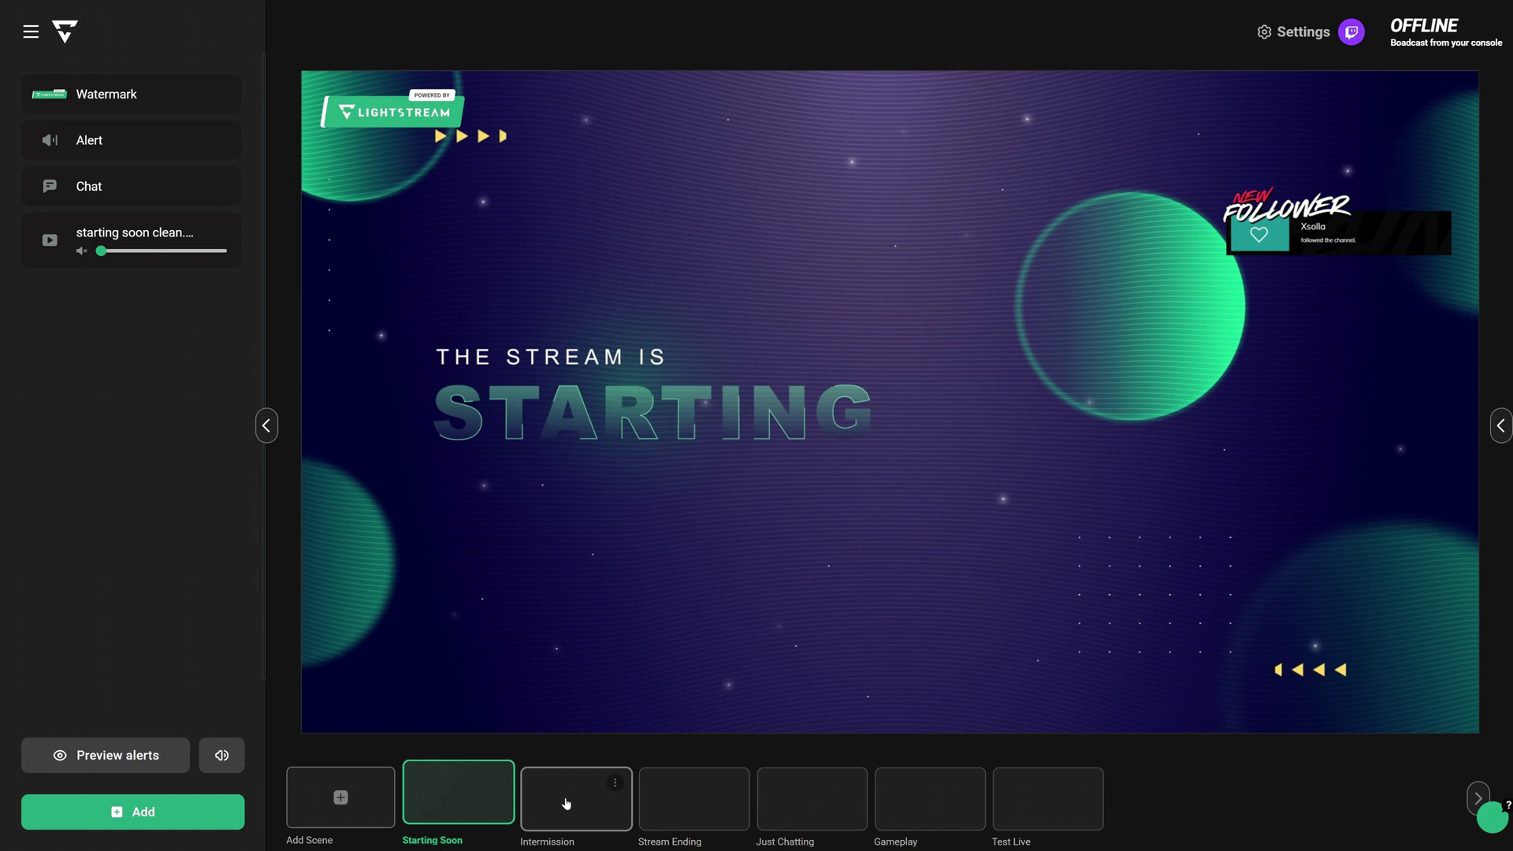
pyautogui.click(568, 800)
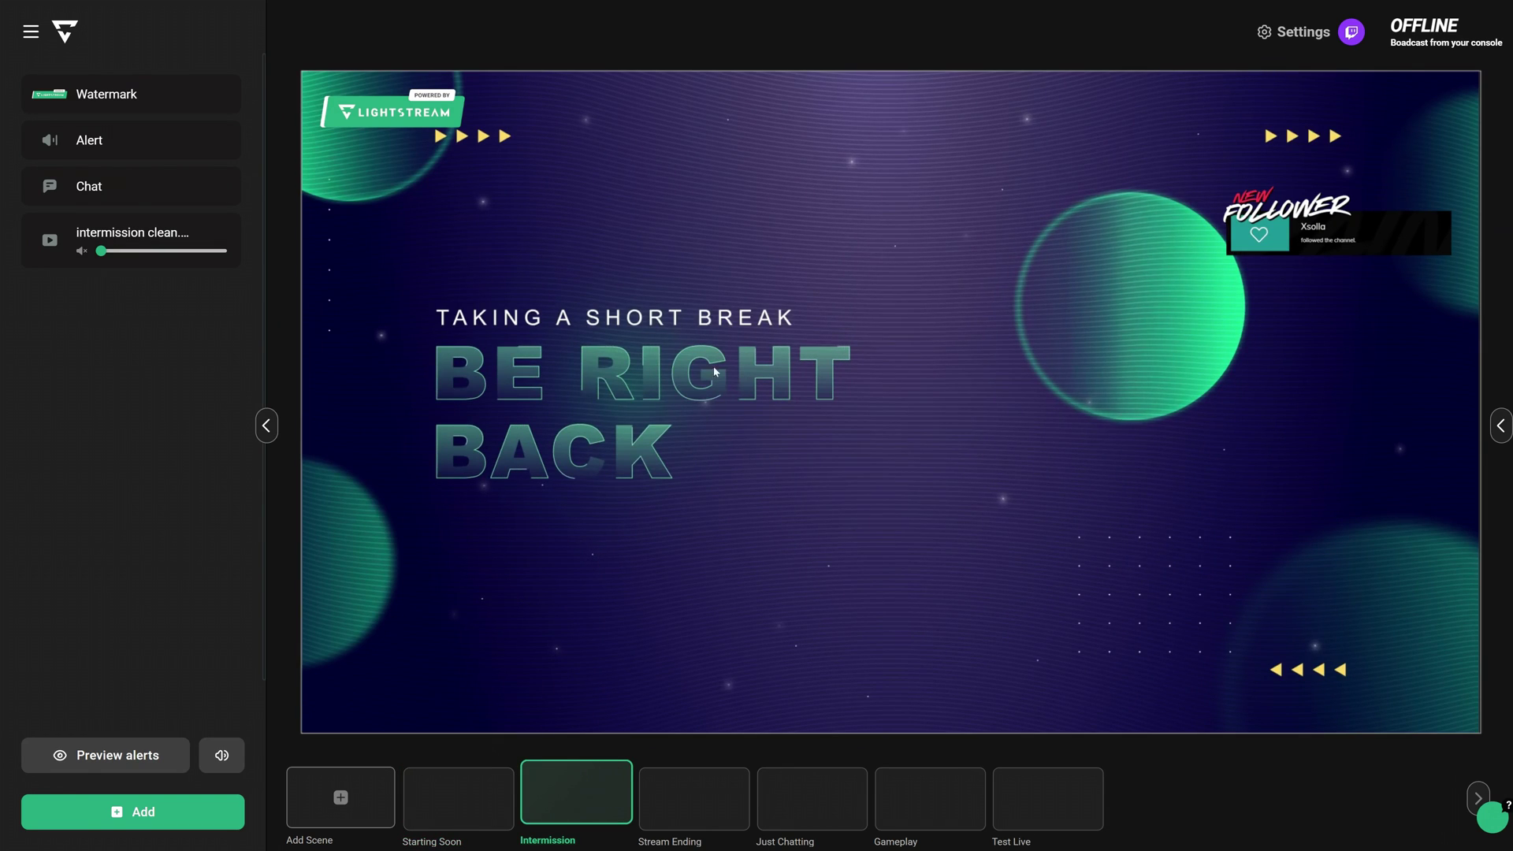
pyautogui.click(676, 820)
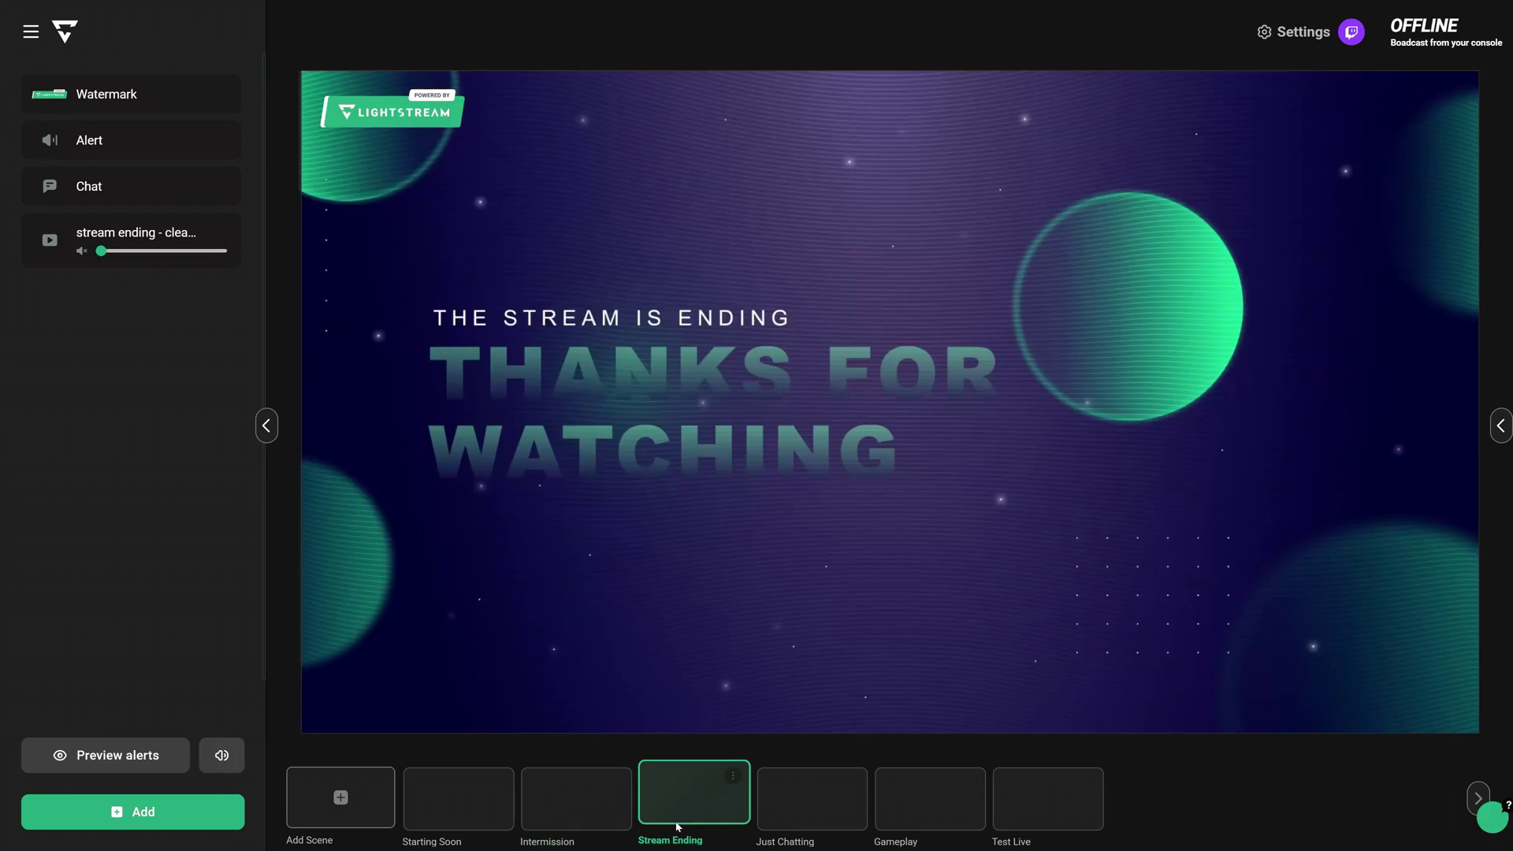
pyautogui.click(779, 794)
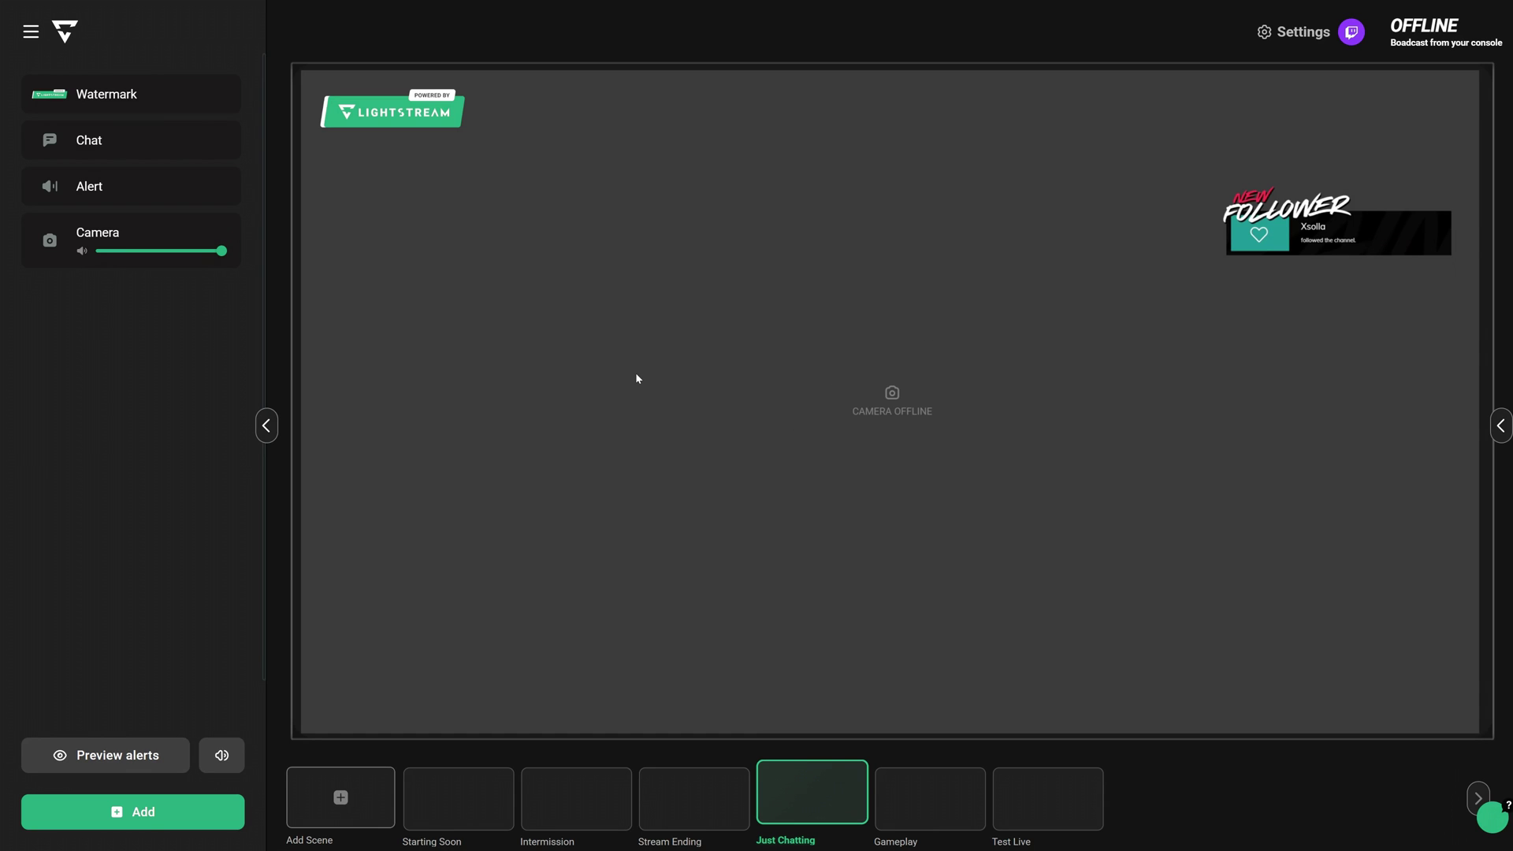
# Set the Just Chatting Camera layer's source to the Elgato 4K Pro
pyautogui.click(755, 358)
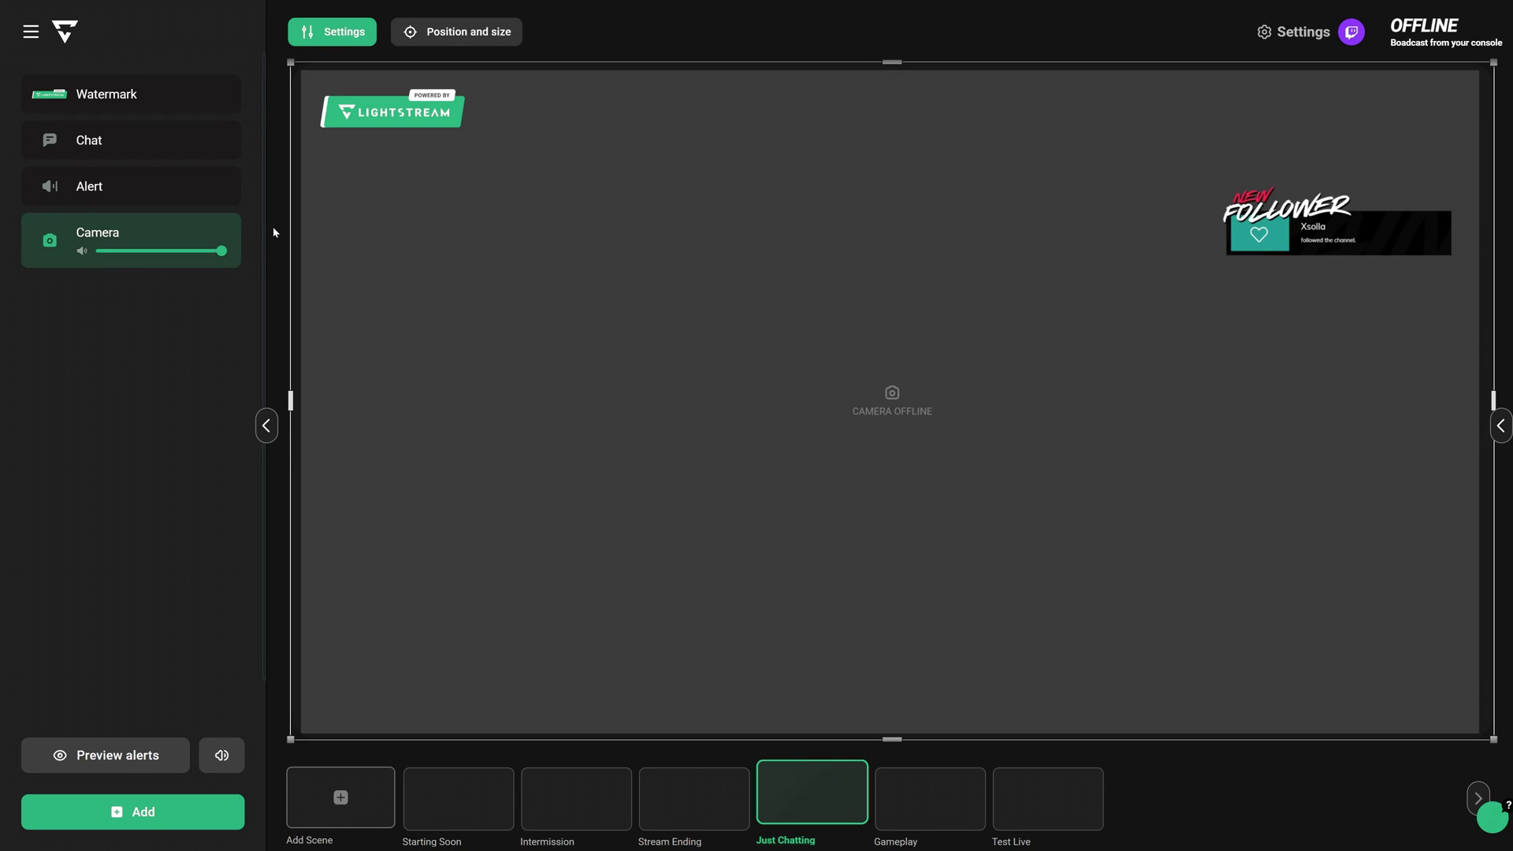
pyautogui.click(221, 233)
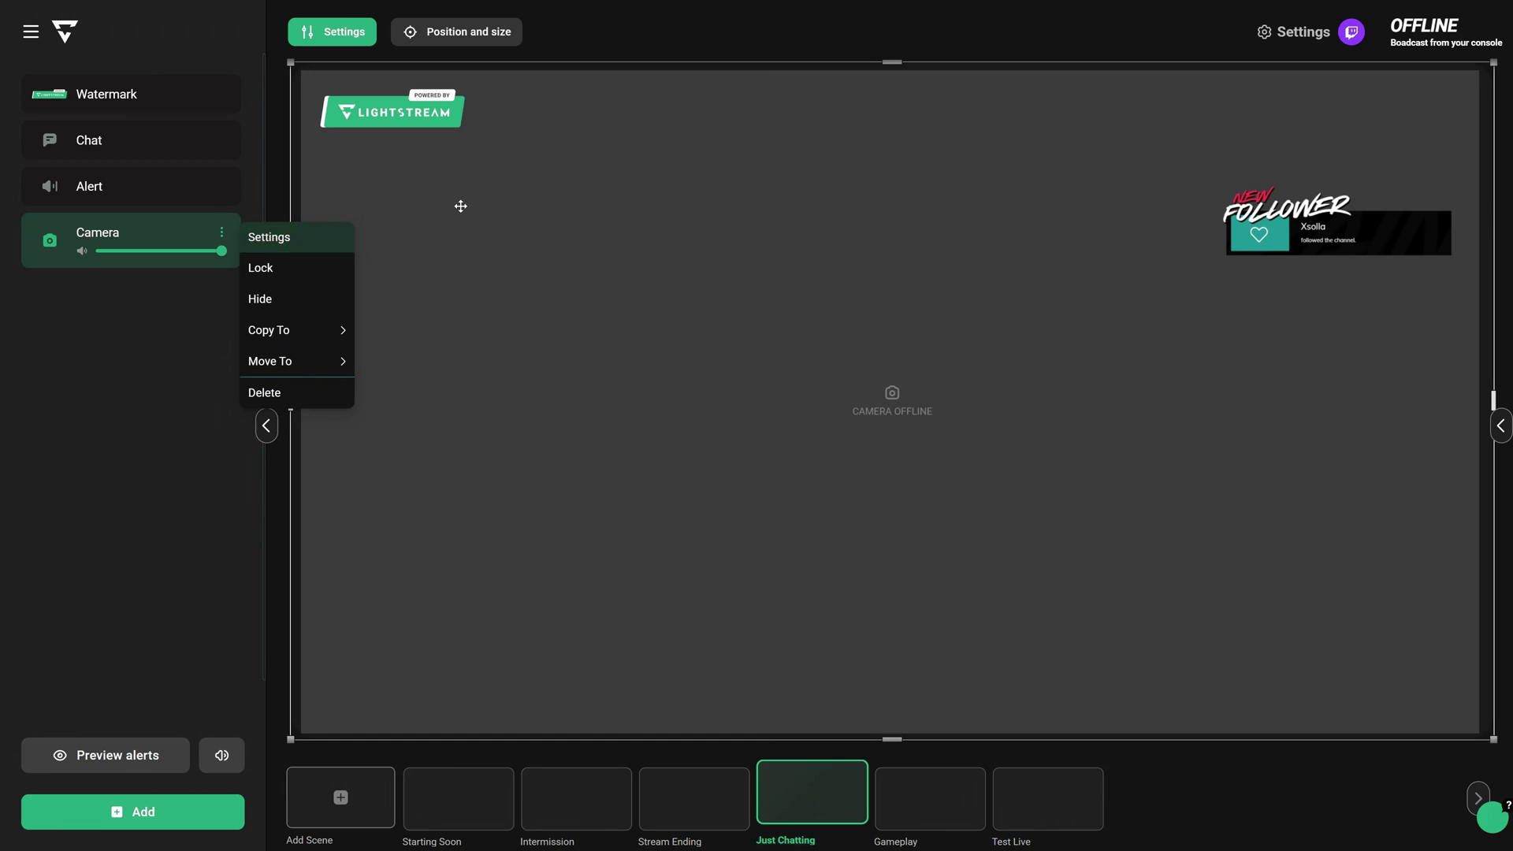
pyautogui.click(333, 35)
pyautogui.click(117, 349)
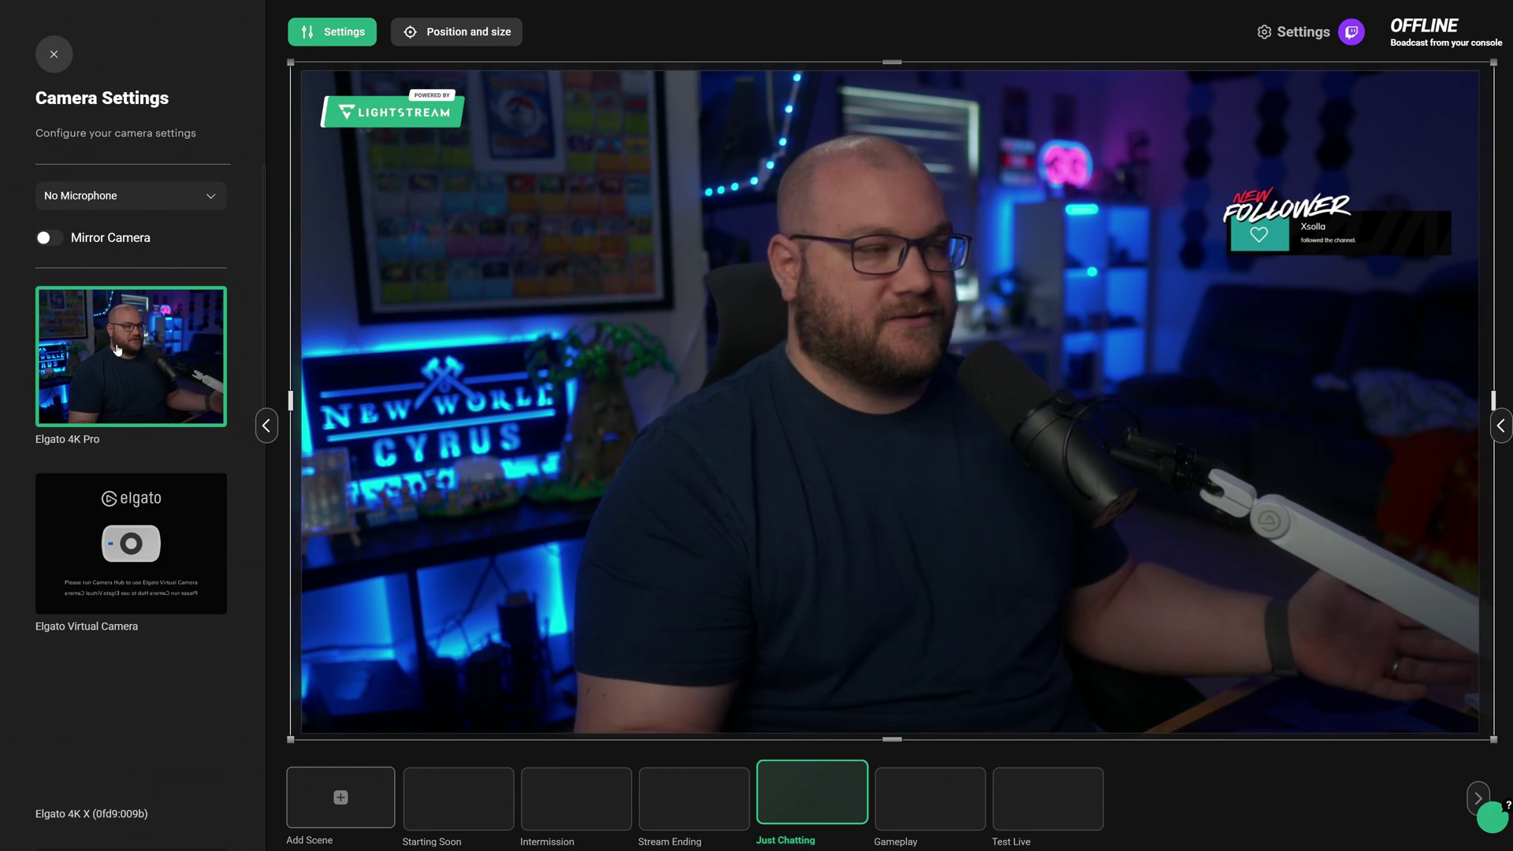
# Open the Gameplay scene and inspect its camera, chat box and Lightstream watermark layers
pyautogui.click(927, 796)
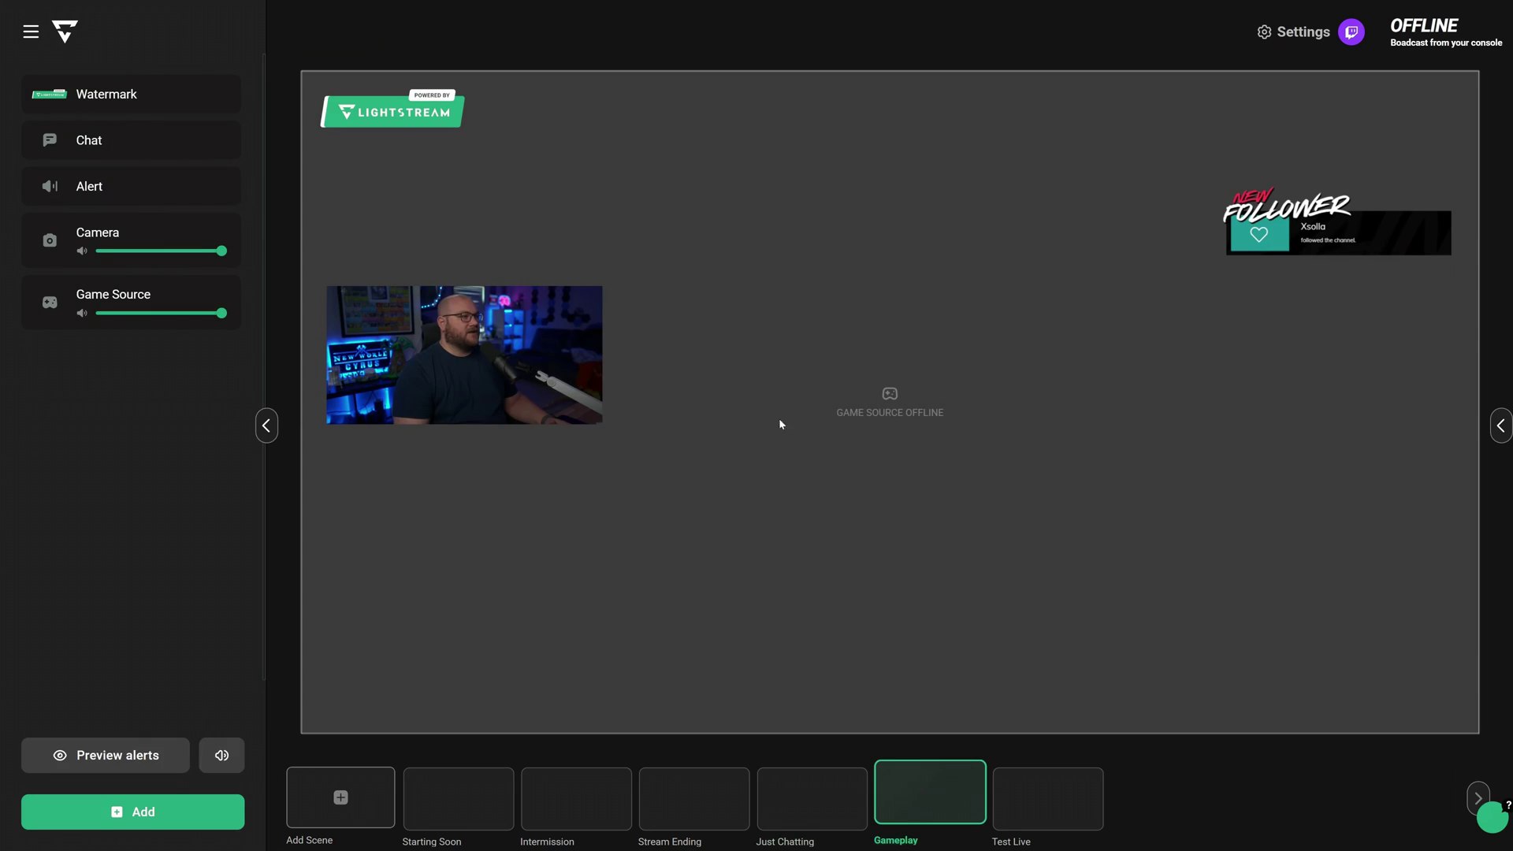
pyautogui.click(446, 348)
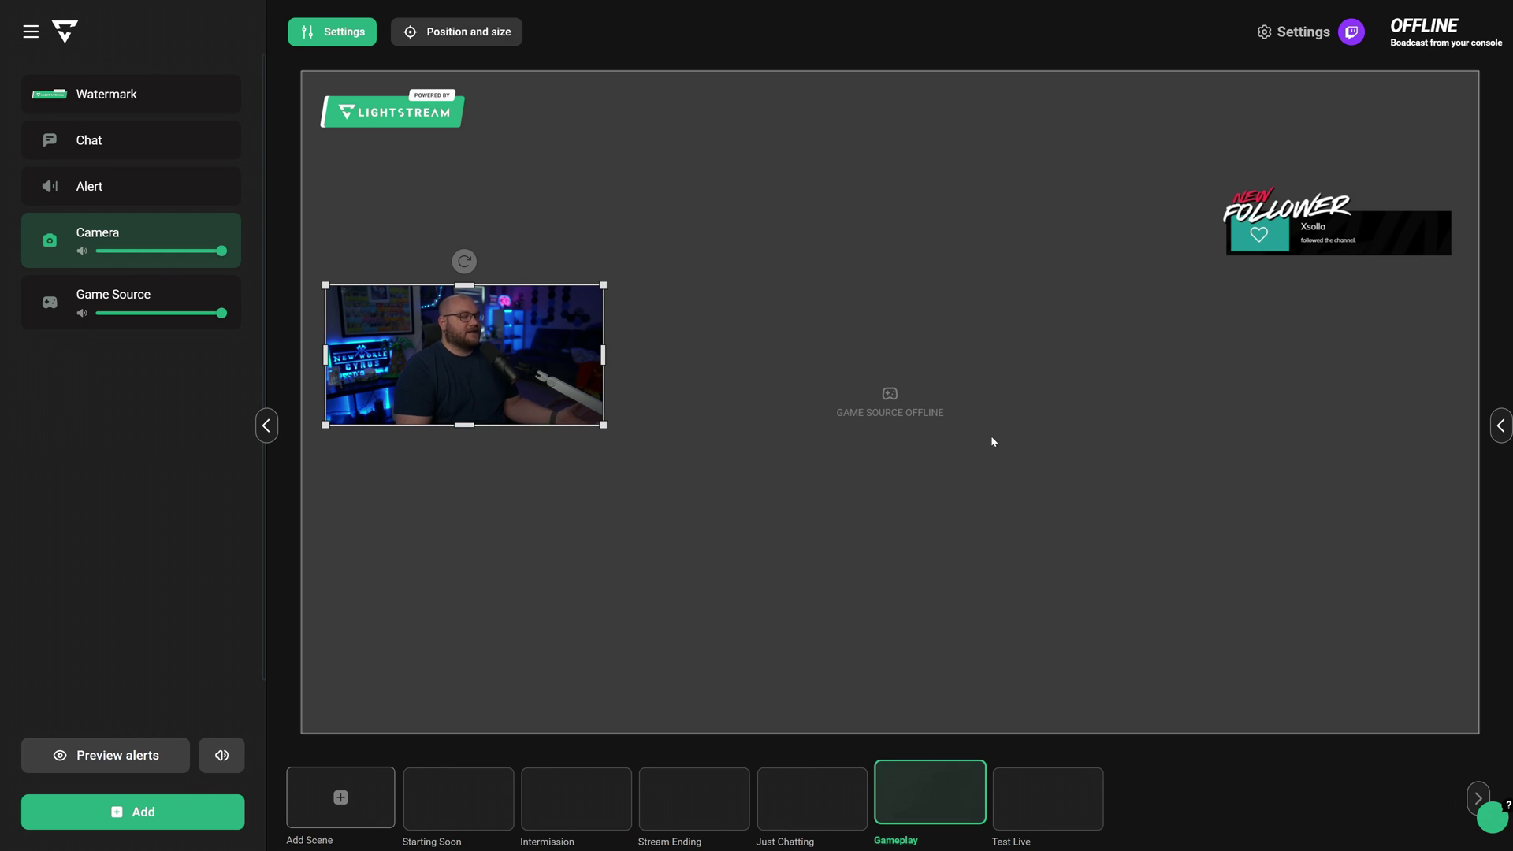
pyautogui.click(1335, 431)
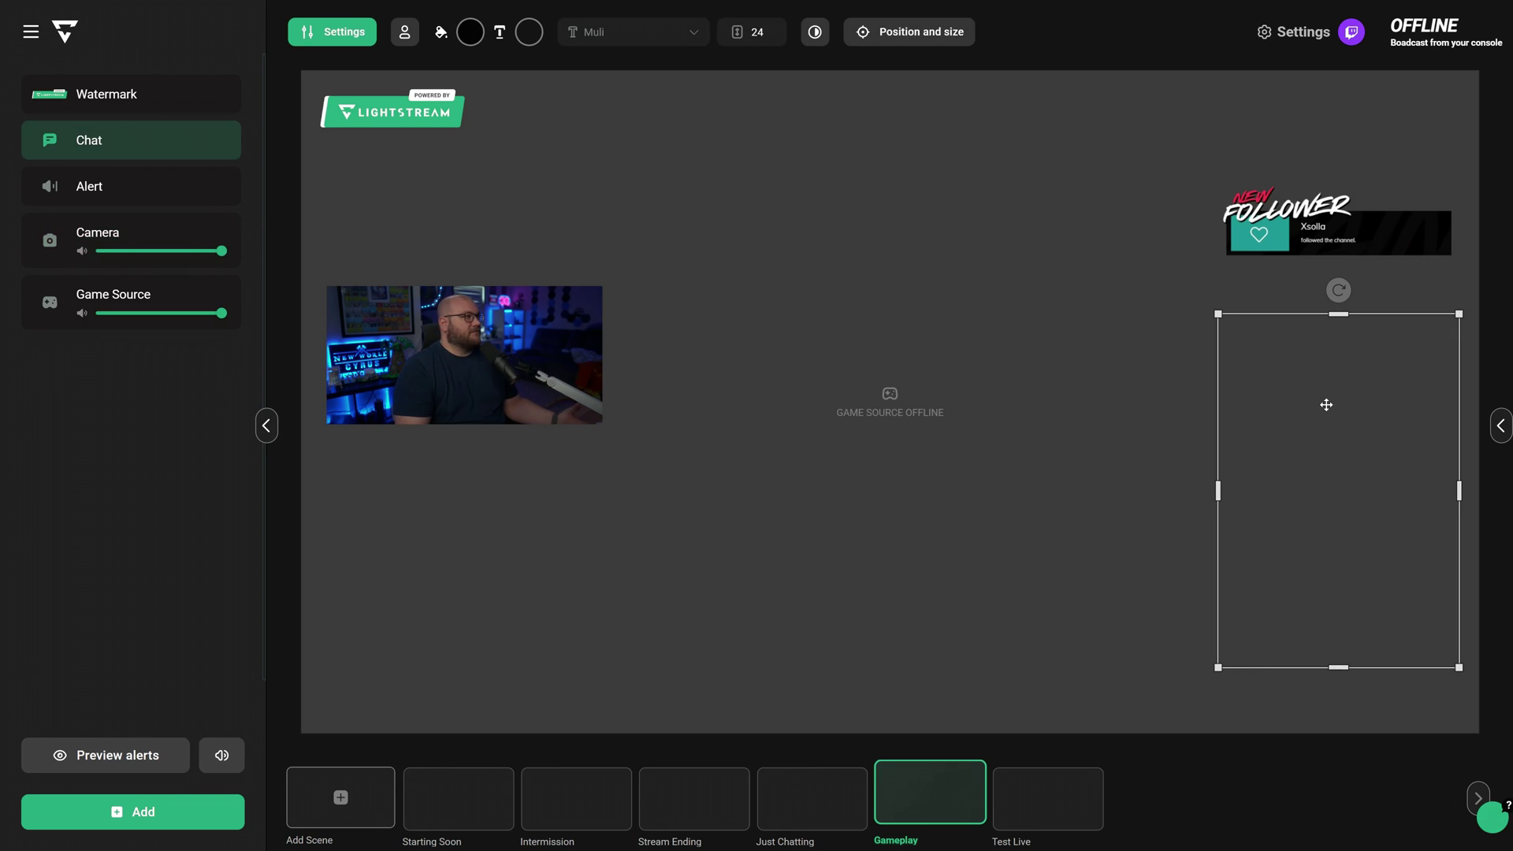
pyautogui.click(402, 112)
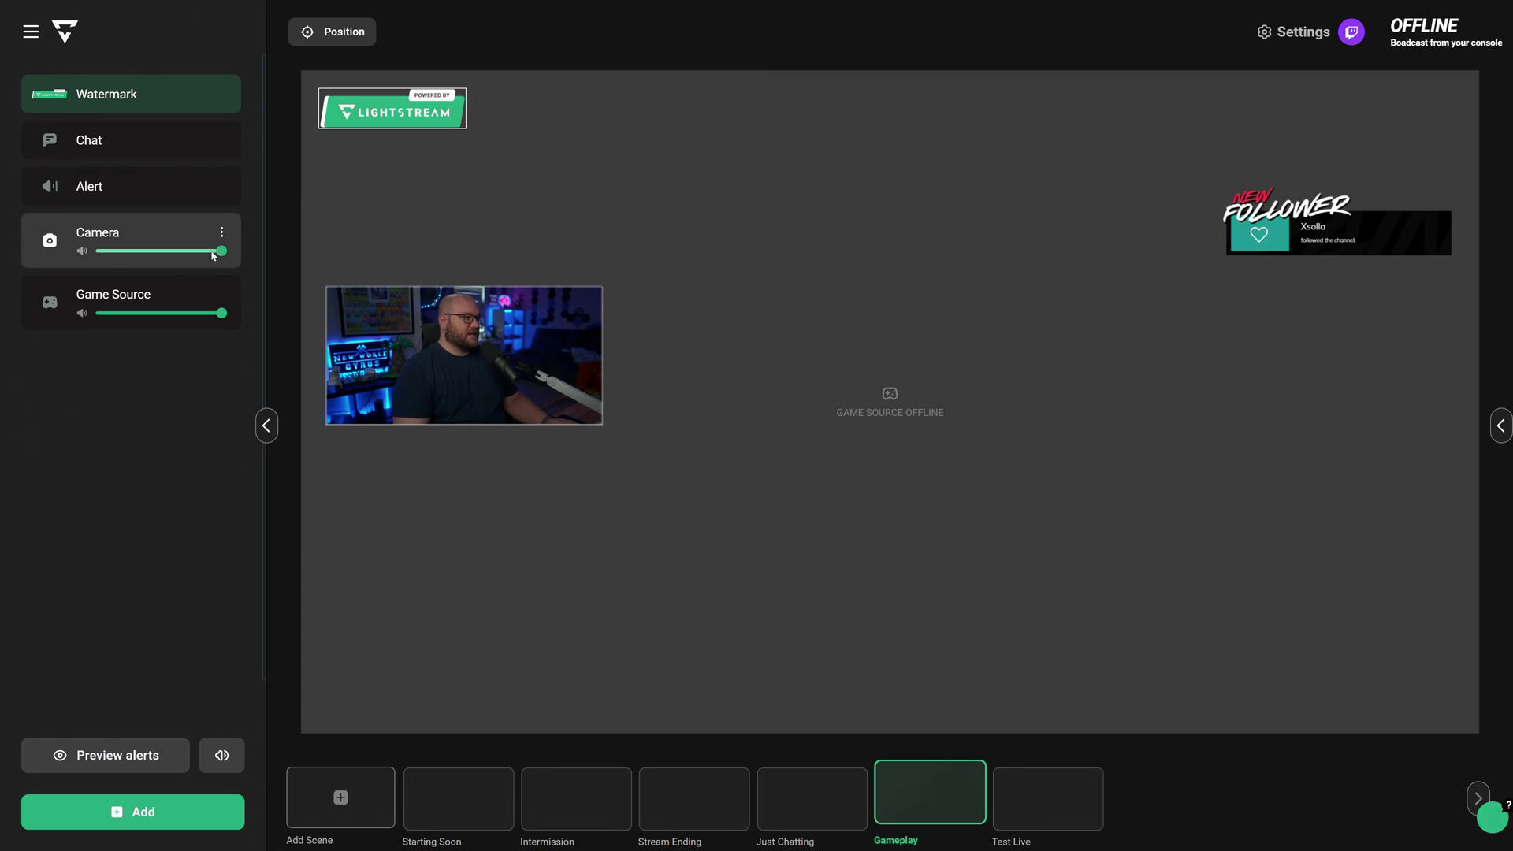
# Give the Gameplay camera the Mic In (Elgato XLR Dock) microphone, then return to Just Chatting
pyautogui.click(222, 236)
pyautogui.click(260, 236)
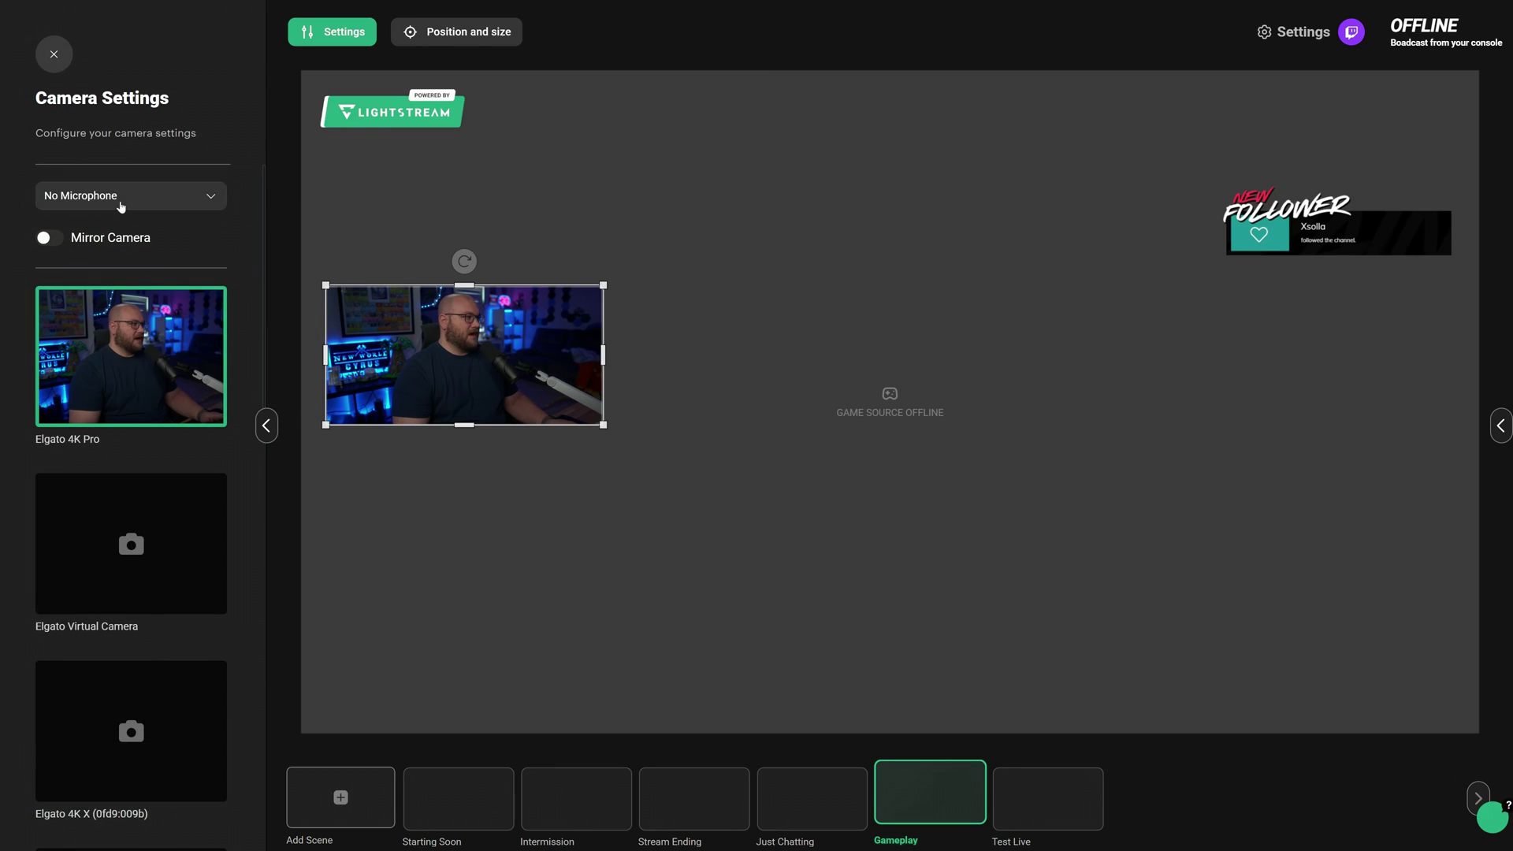
pyautogui.click(87, 200)
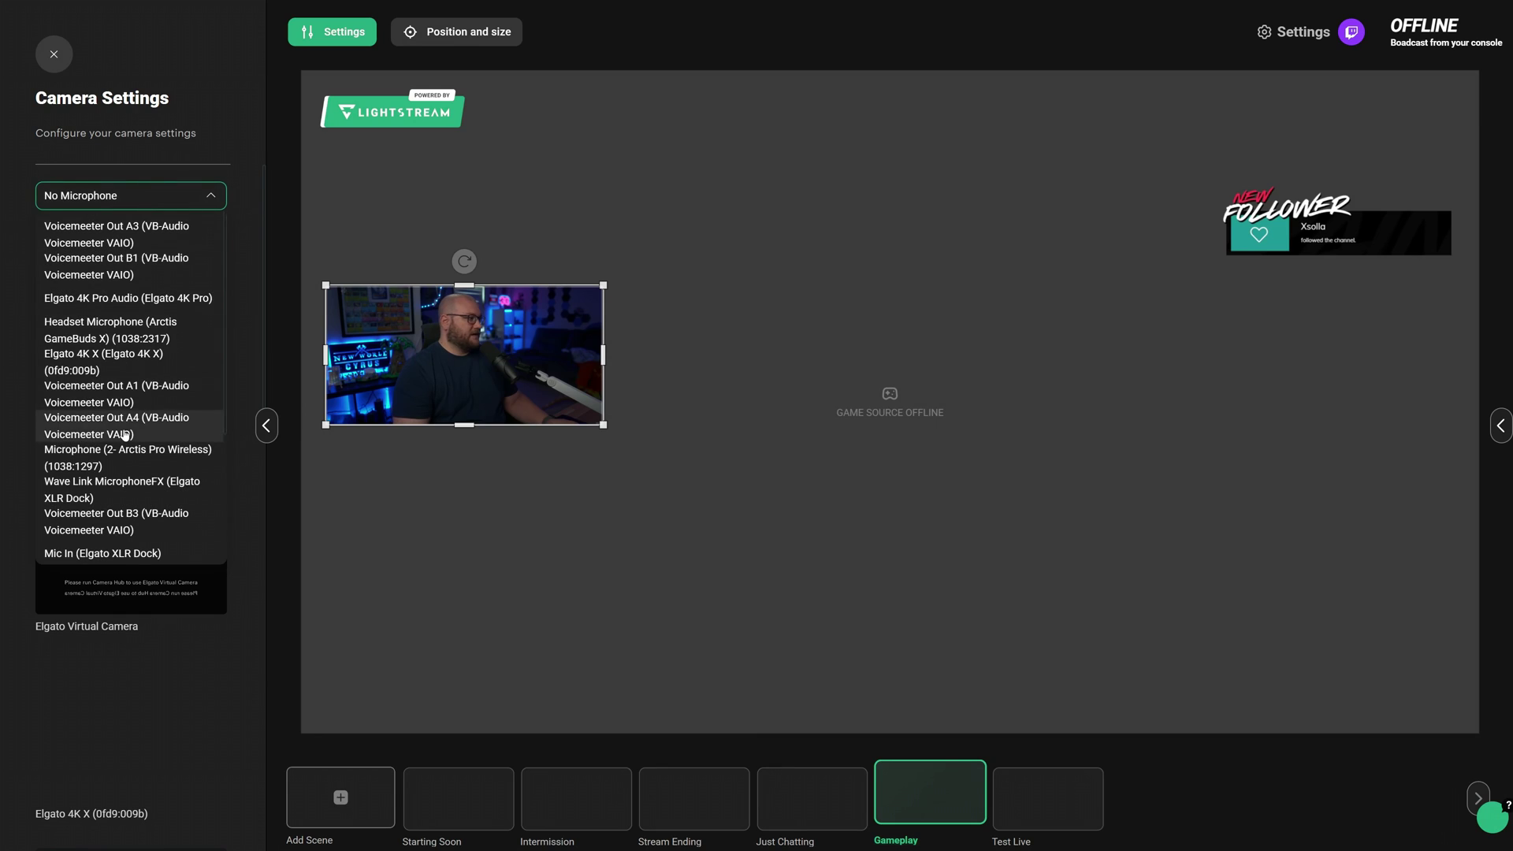
pyautogui.click(115, 553)
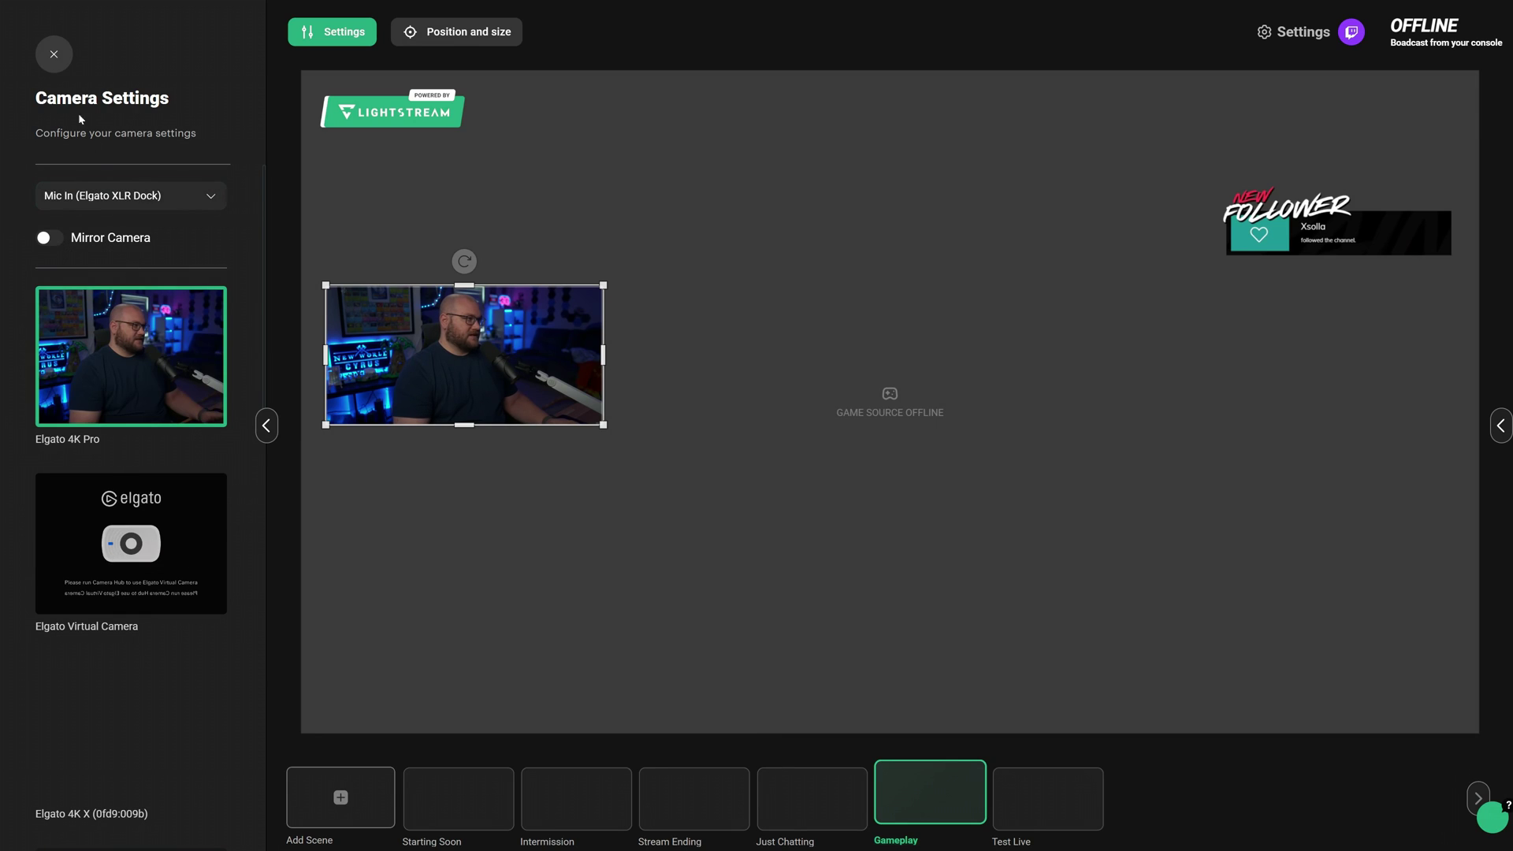
pyautogui.click(53, 55)
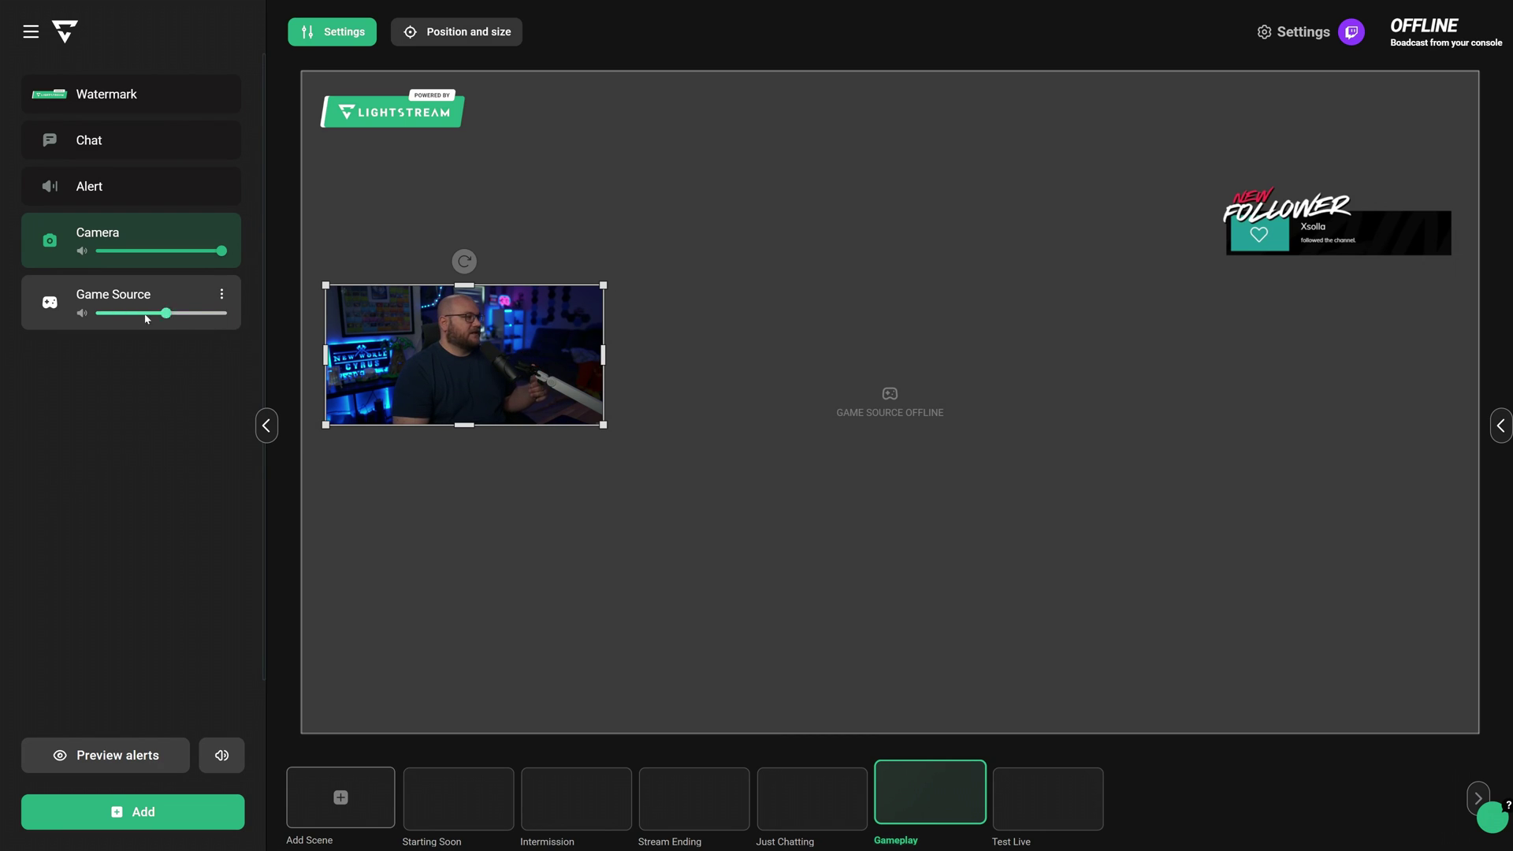
pyautogui.click(255, 318)
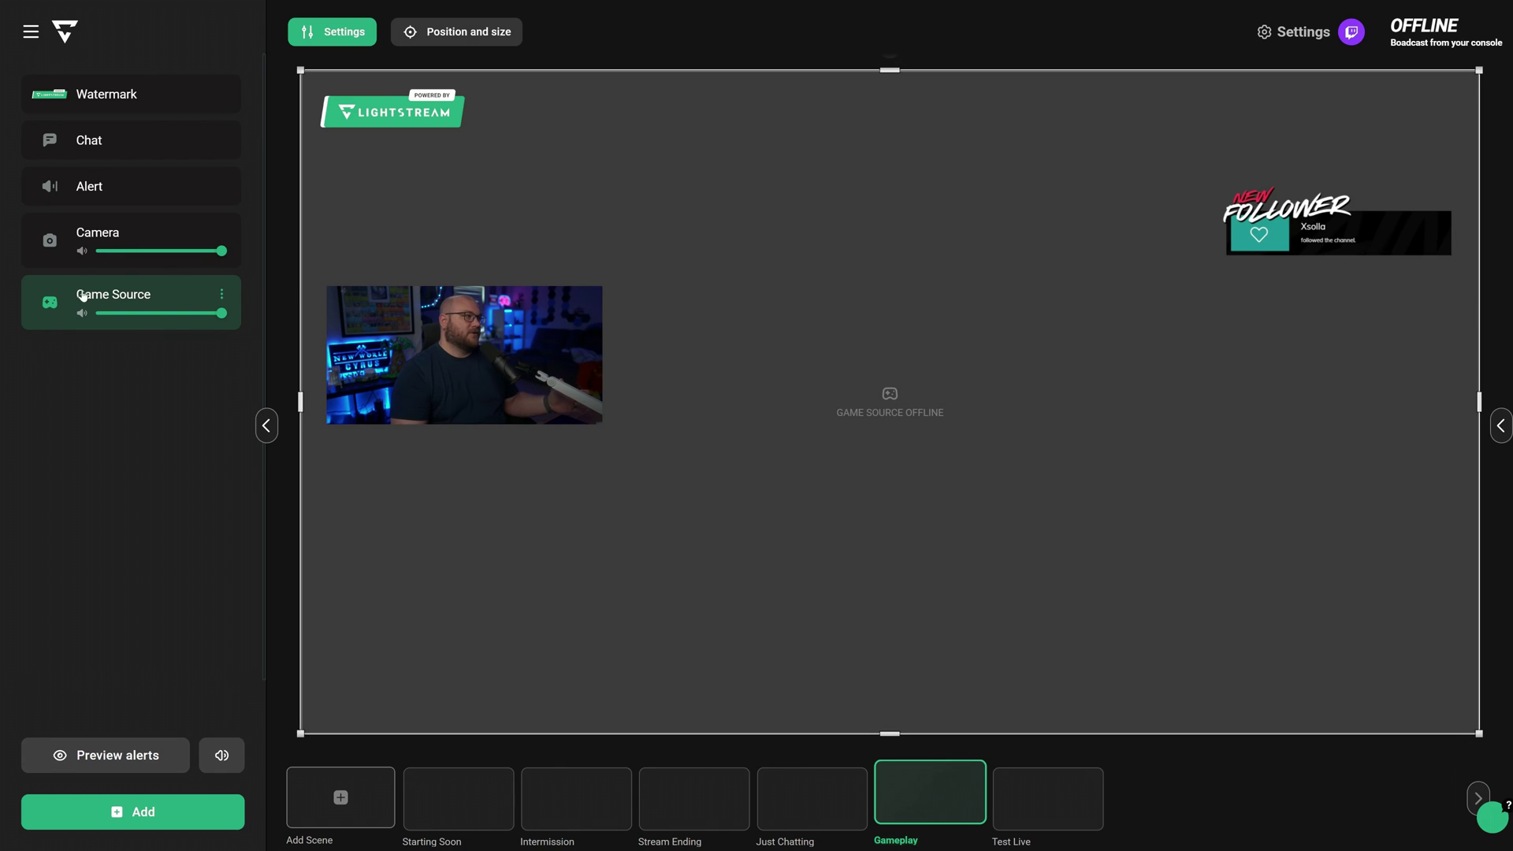
pyautogui.click(827, 802)
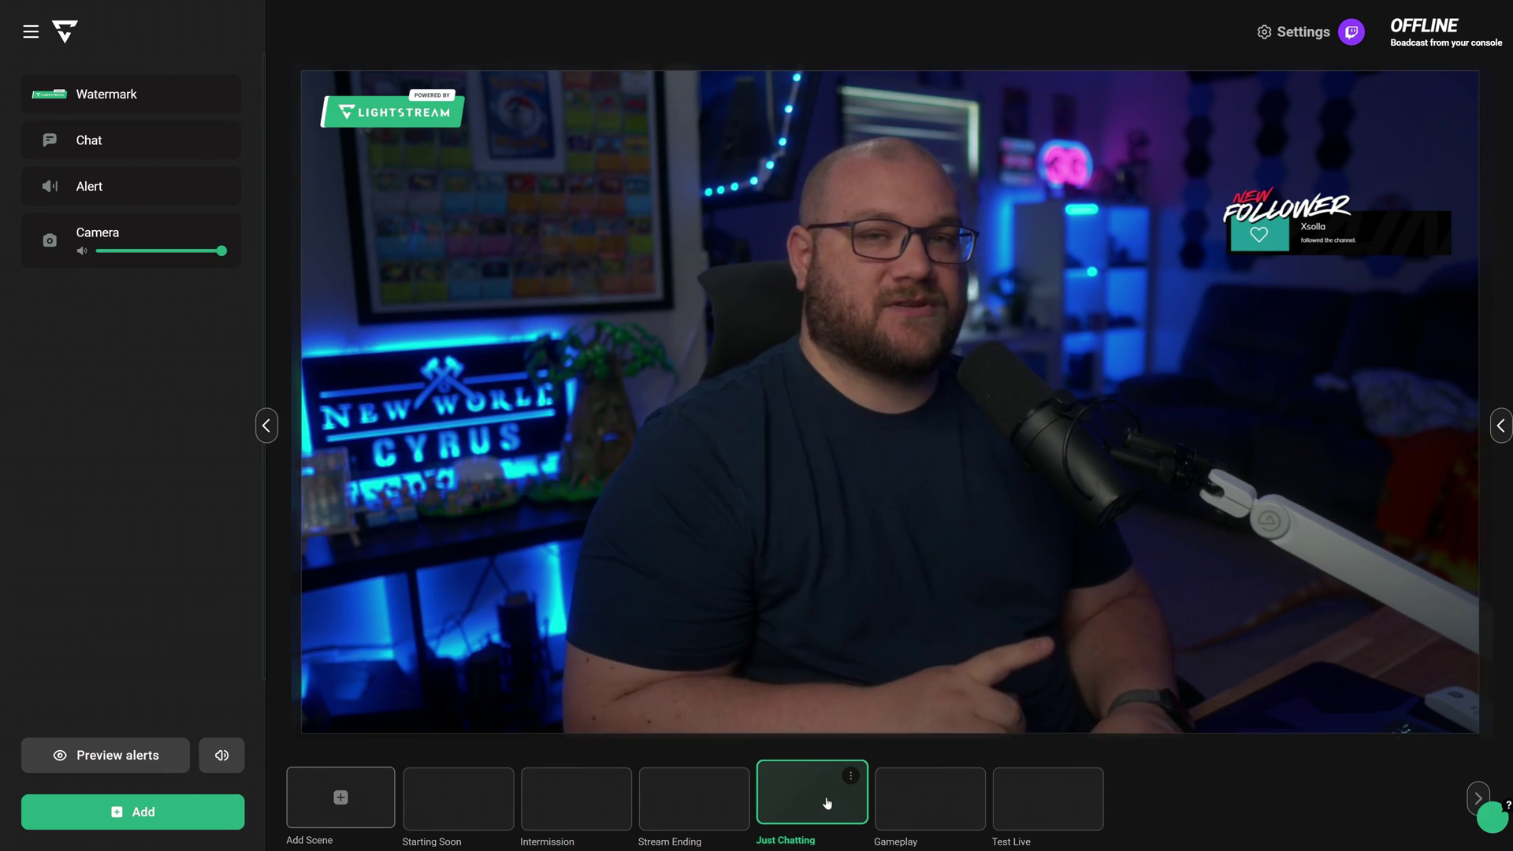
pyautogui.click(1503, 427)
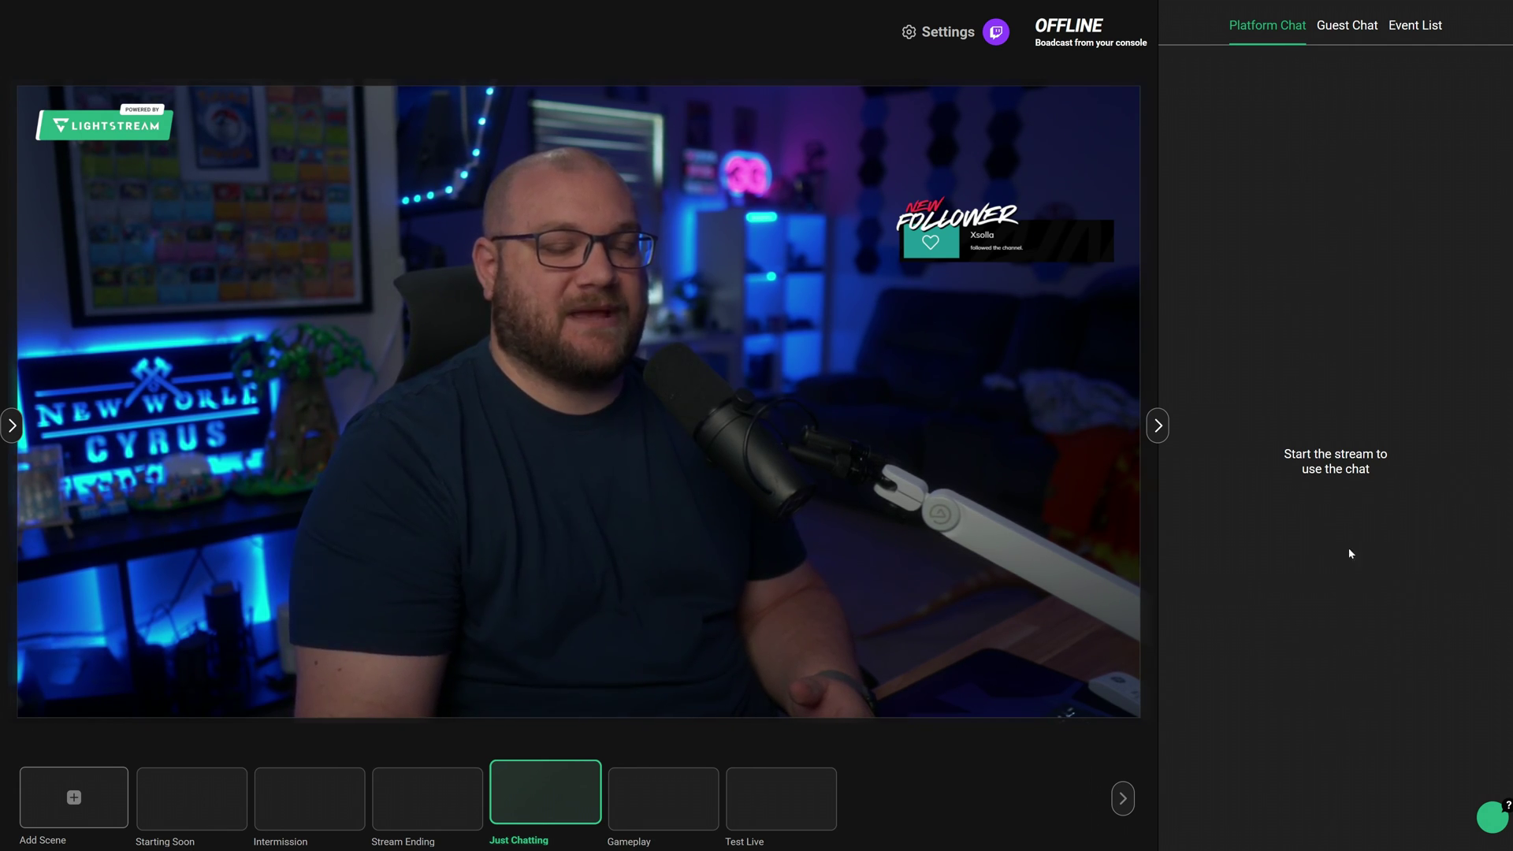
pyautogui.click(1349, 25)
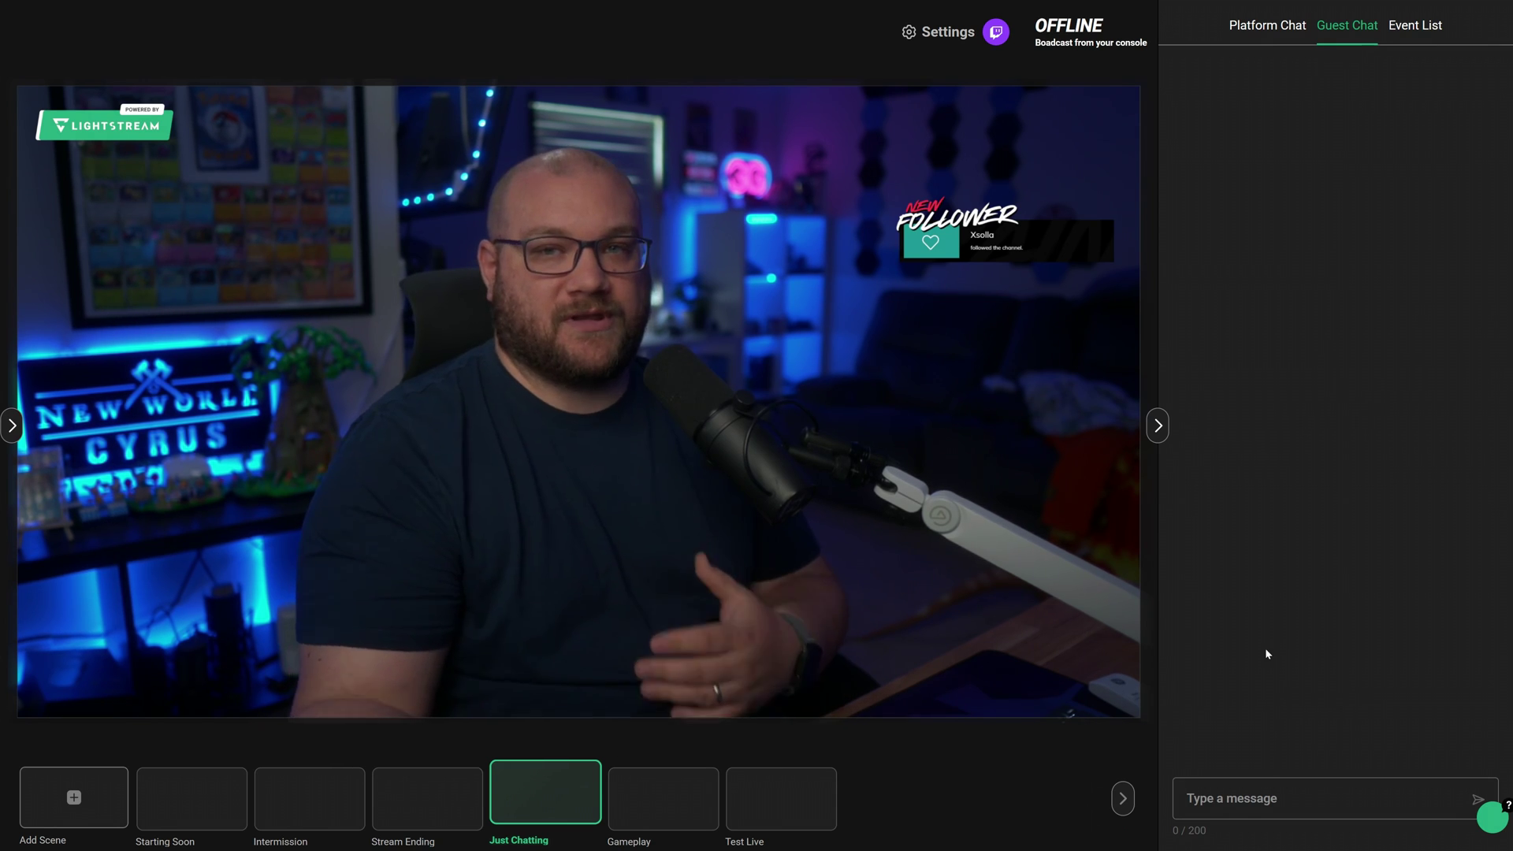
pyautogui.click(1415, 24)
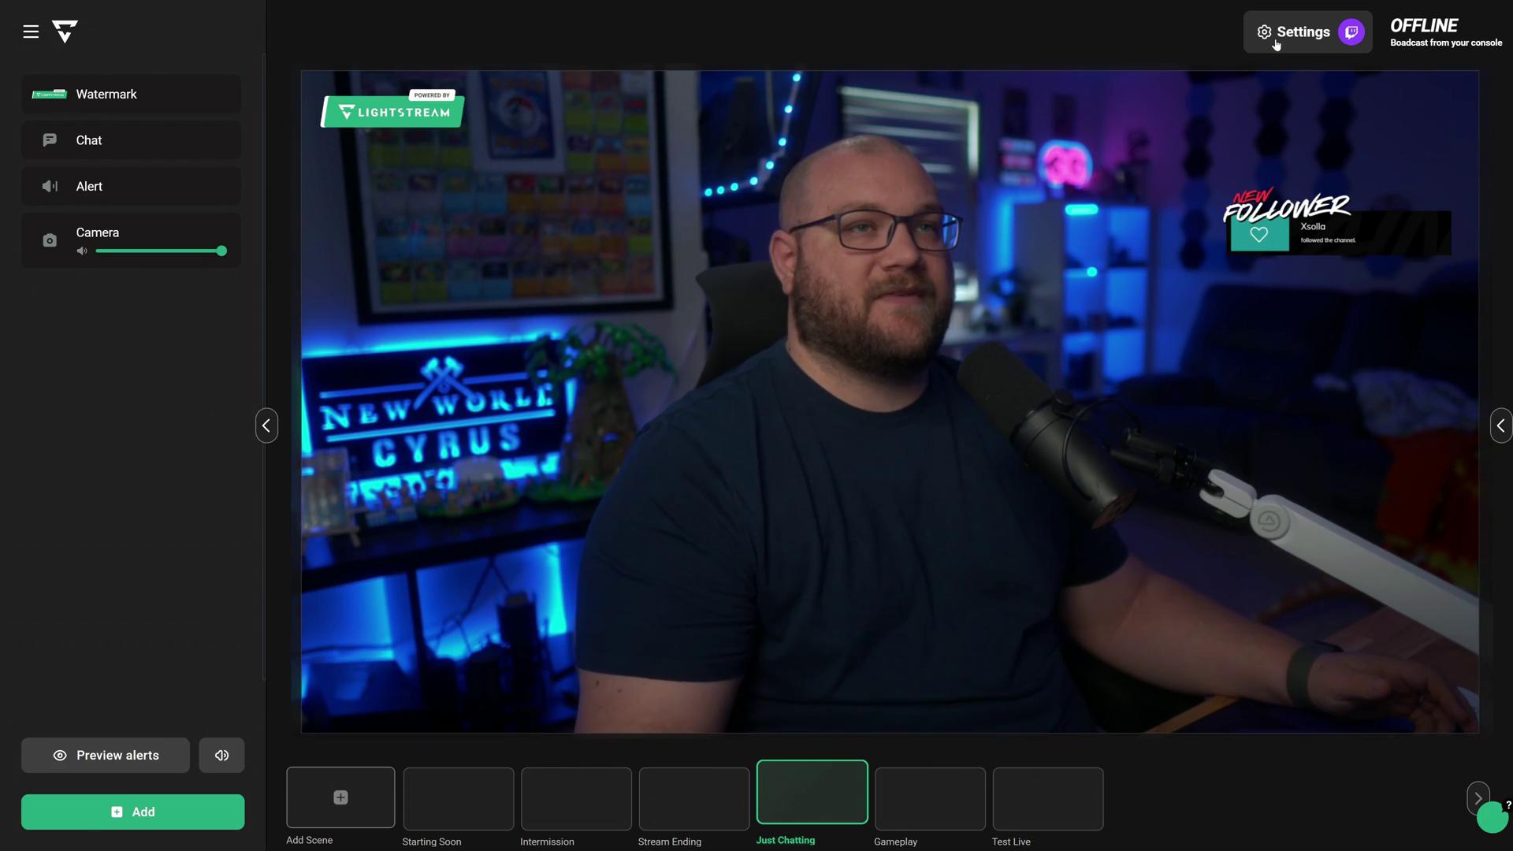
pyautogui.click(1272, 39)
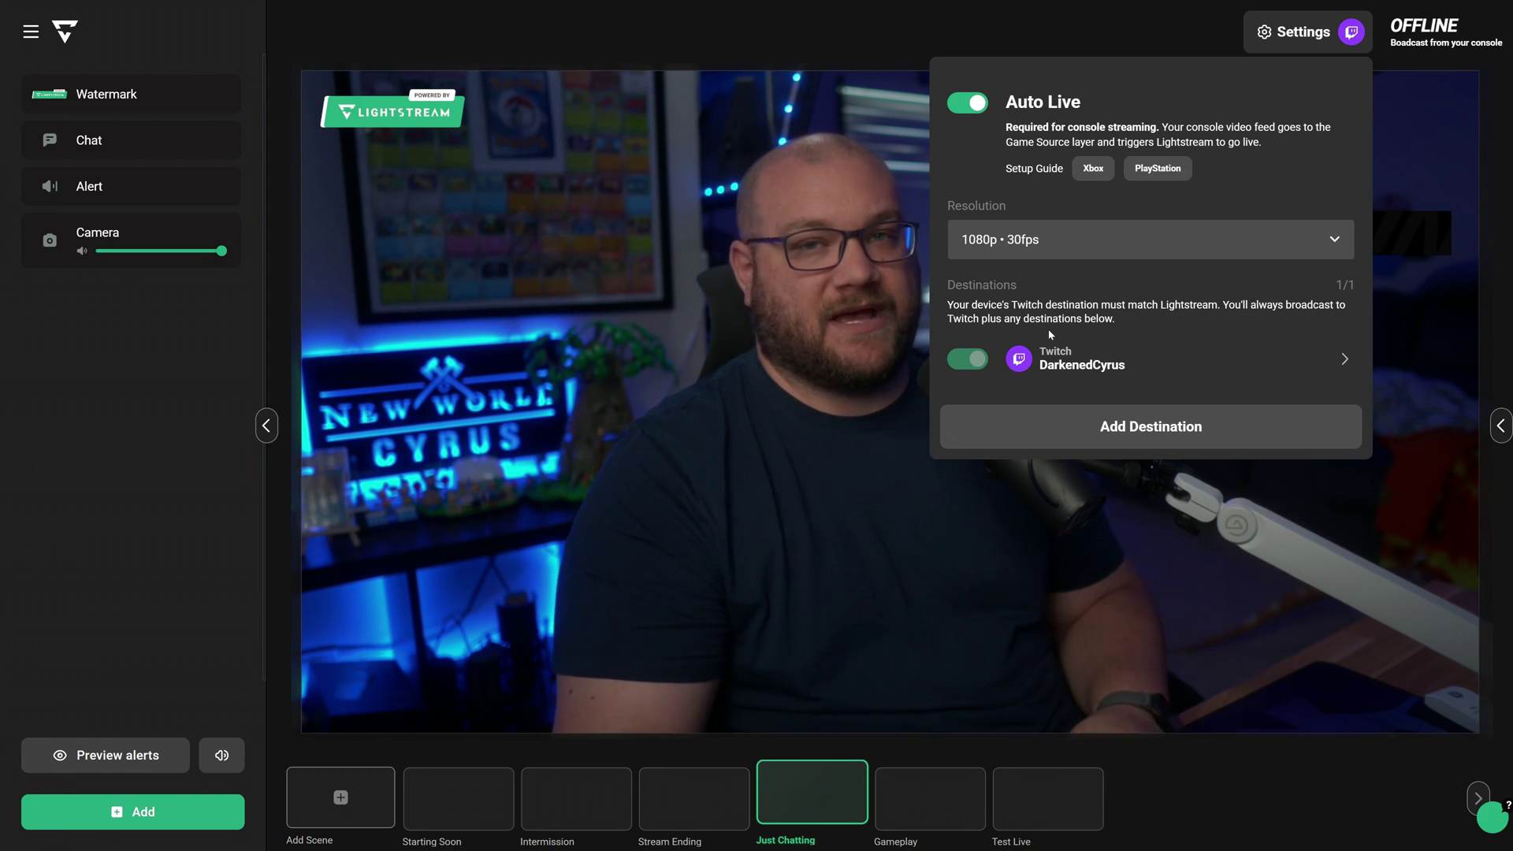
pyautogui.click(1112, 426)
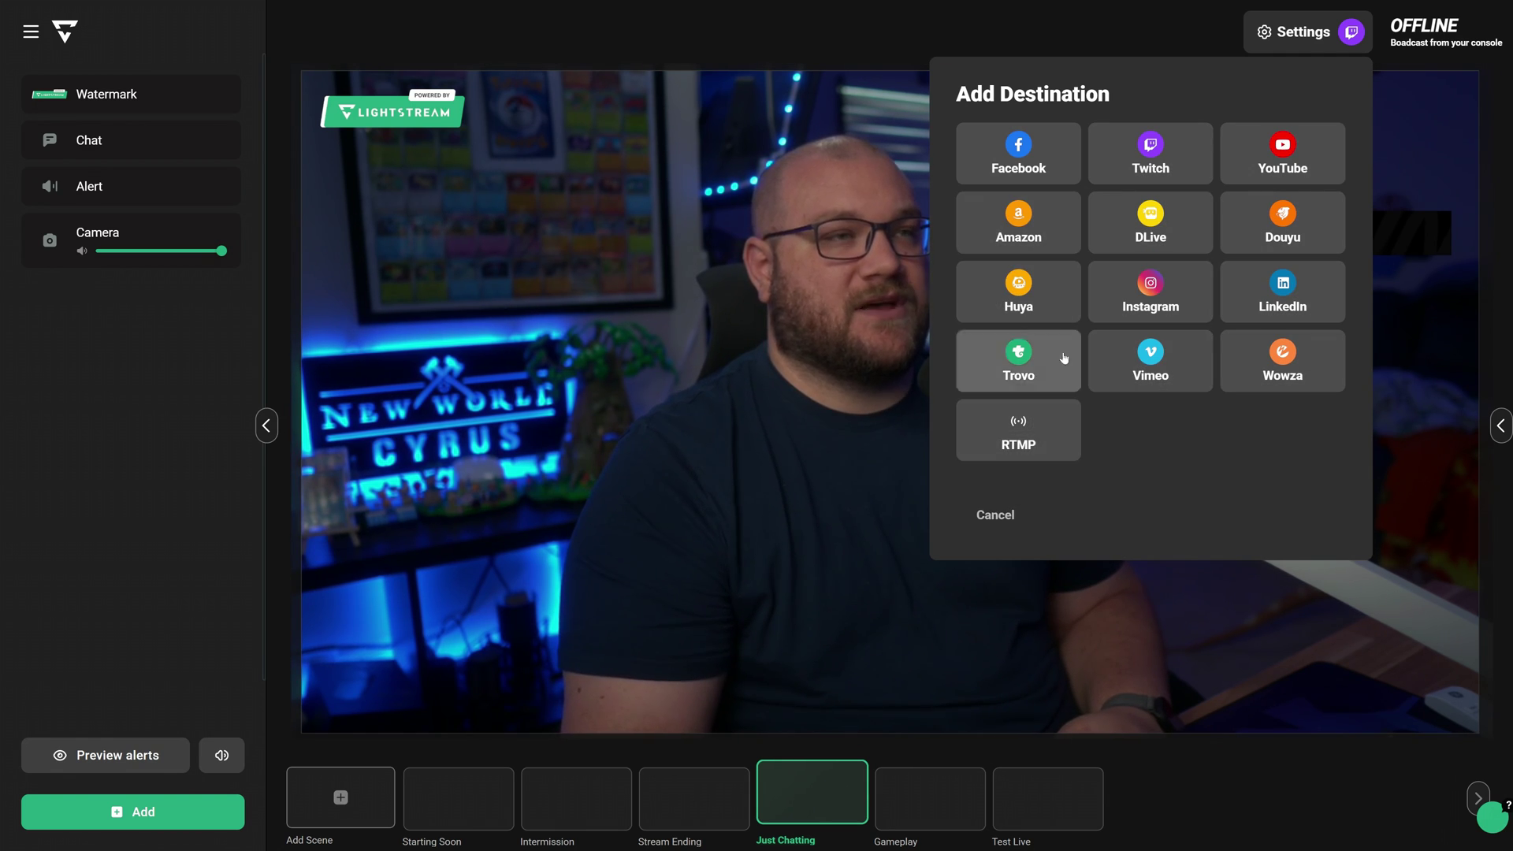
pyautogui.click(994, 518)
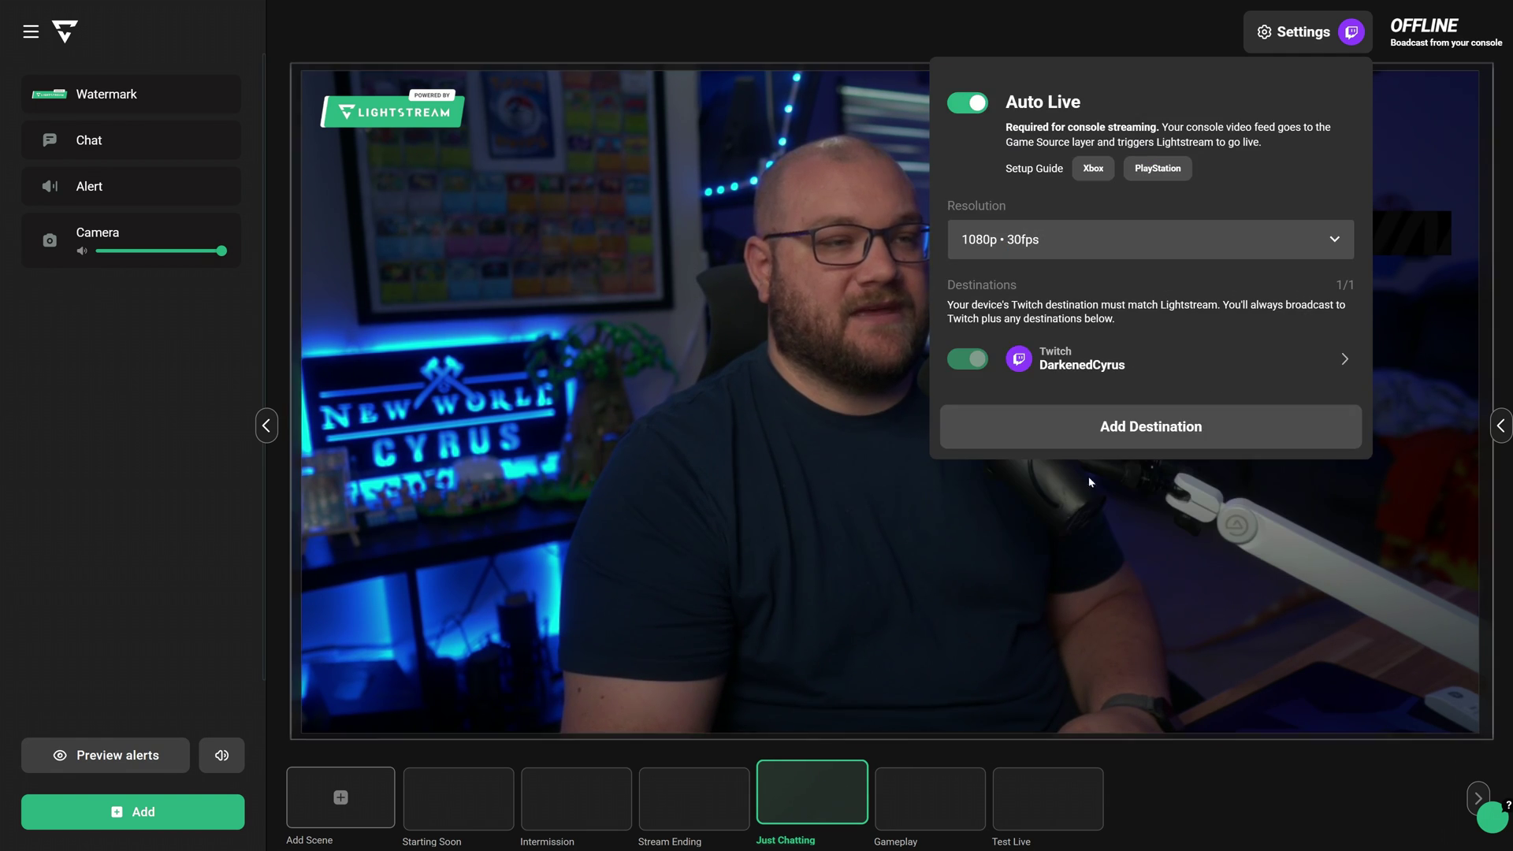
pyautogui.click(1119, 366)
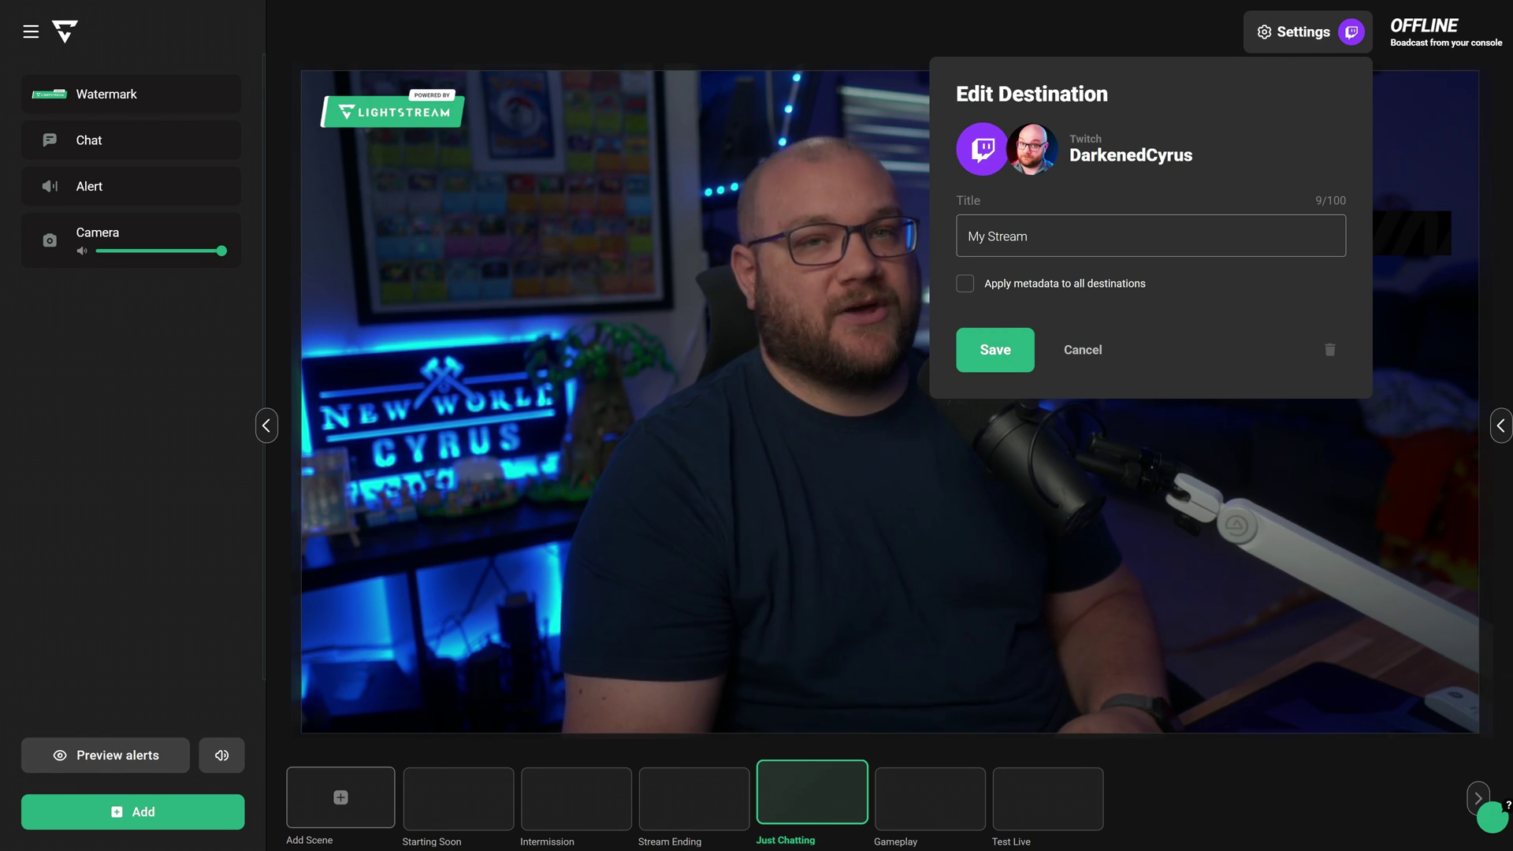
pyautogui.click(1083, 349)
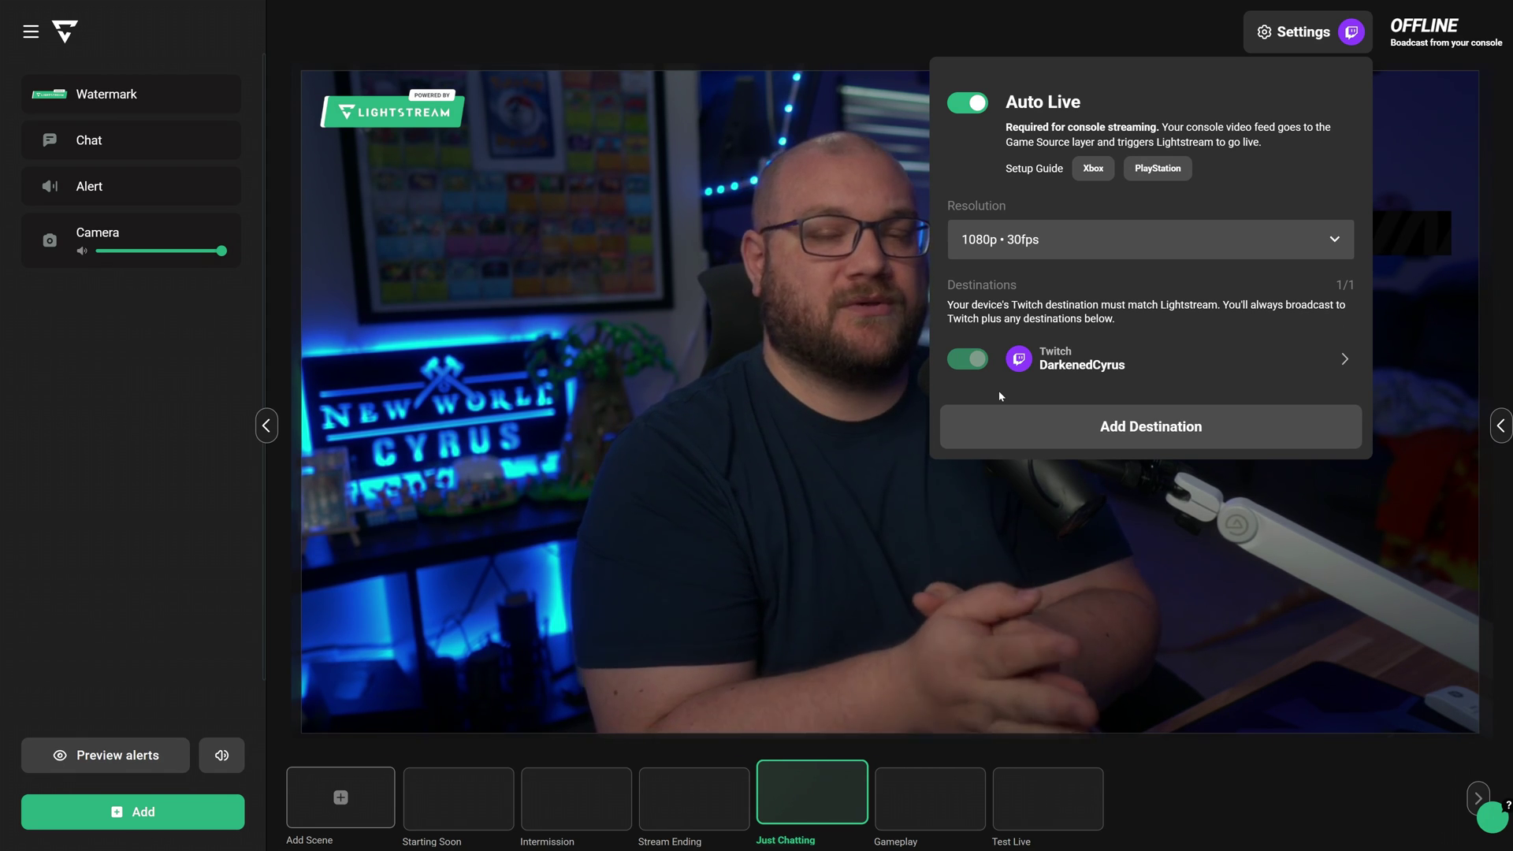
pyautogui.click(1057, 248)
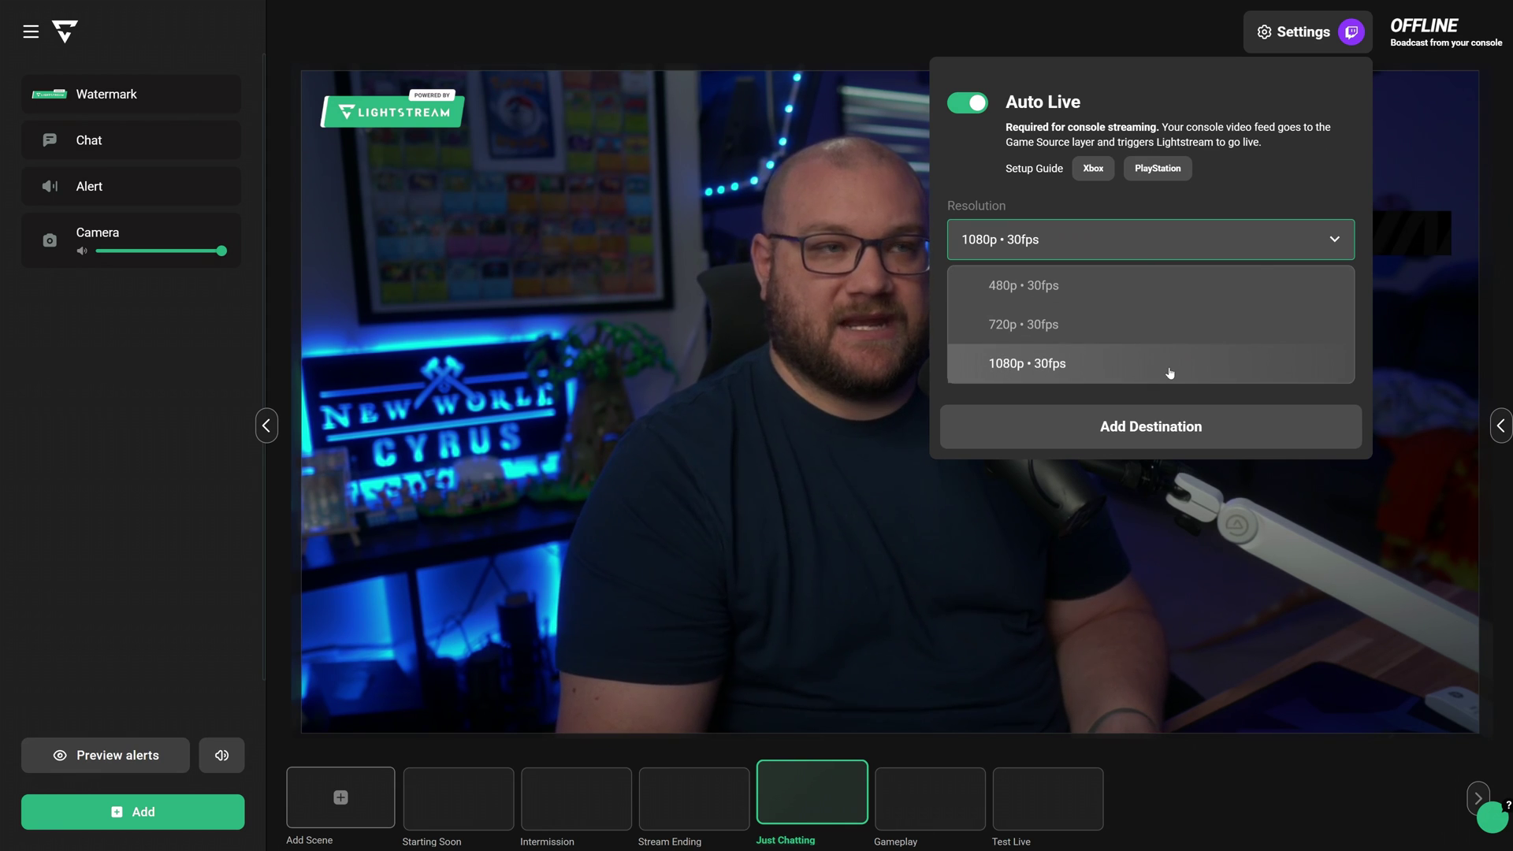
pyautogui.click(966, 668)
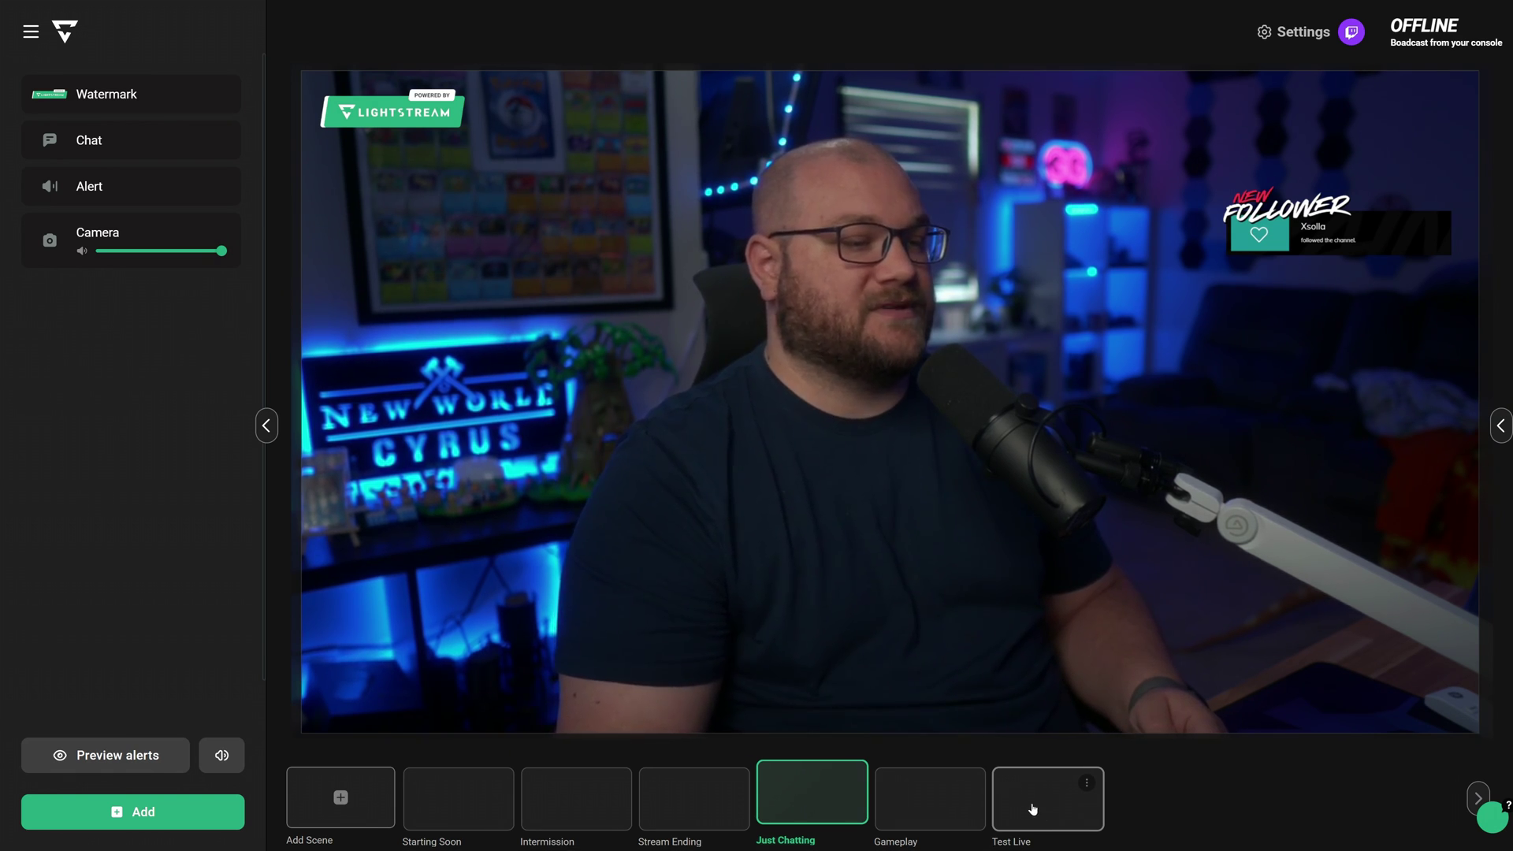
# Move Test Live to the front of the scene list and reposition the capture card preview
pyautogui.moveTo(1026, 804); pyautogui.dragTo(421, 795)
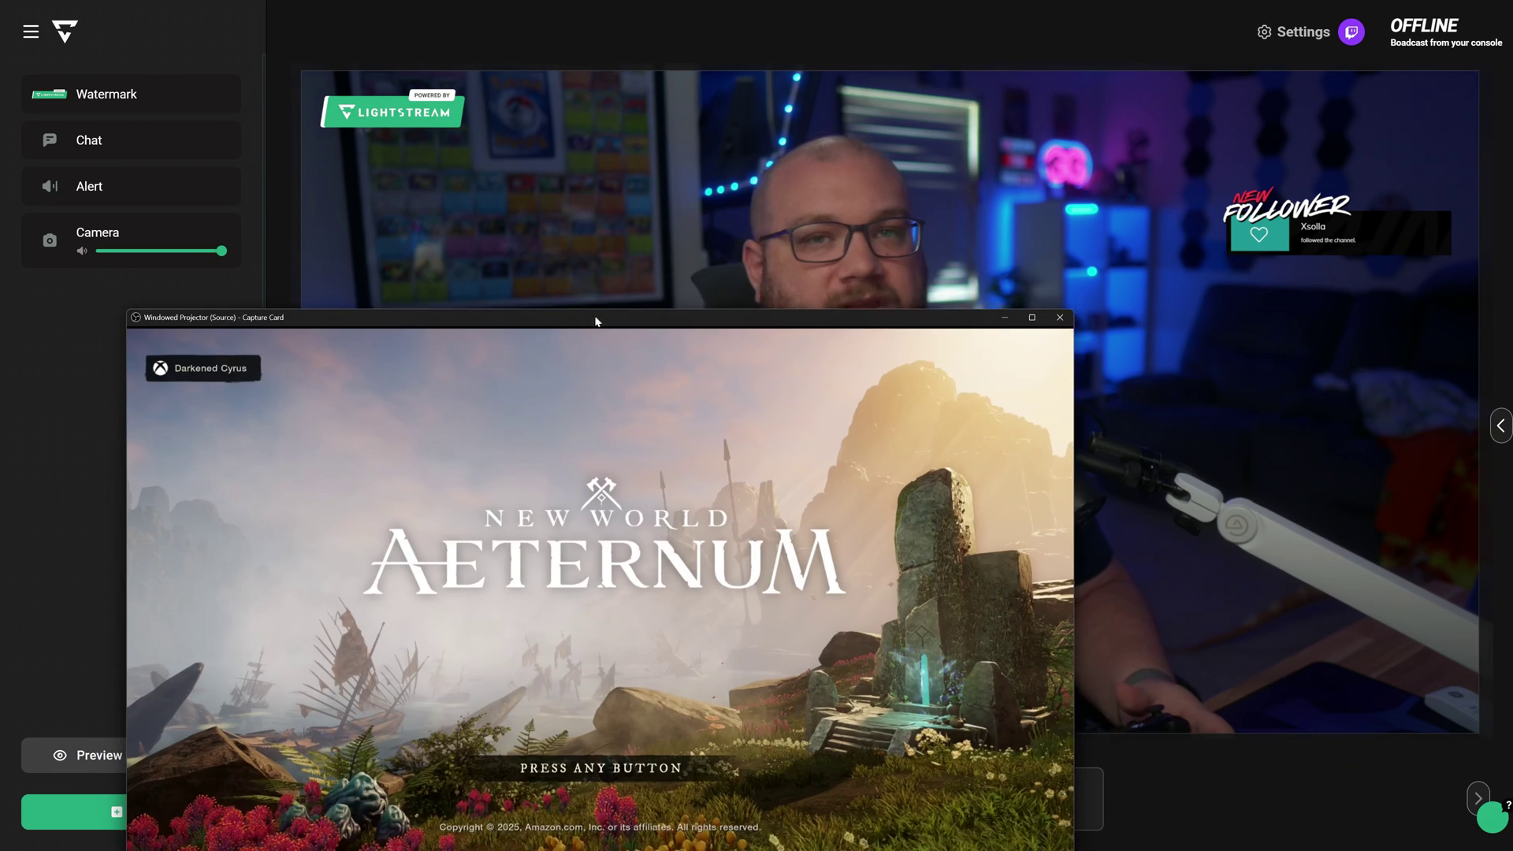
pyautogui.moveTo(597, 321); pyautogui.dragTo(633, 173)
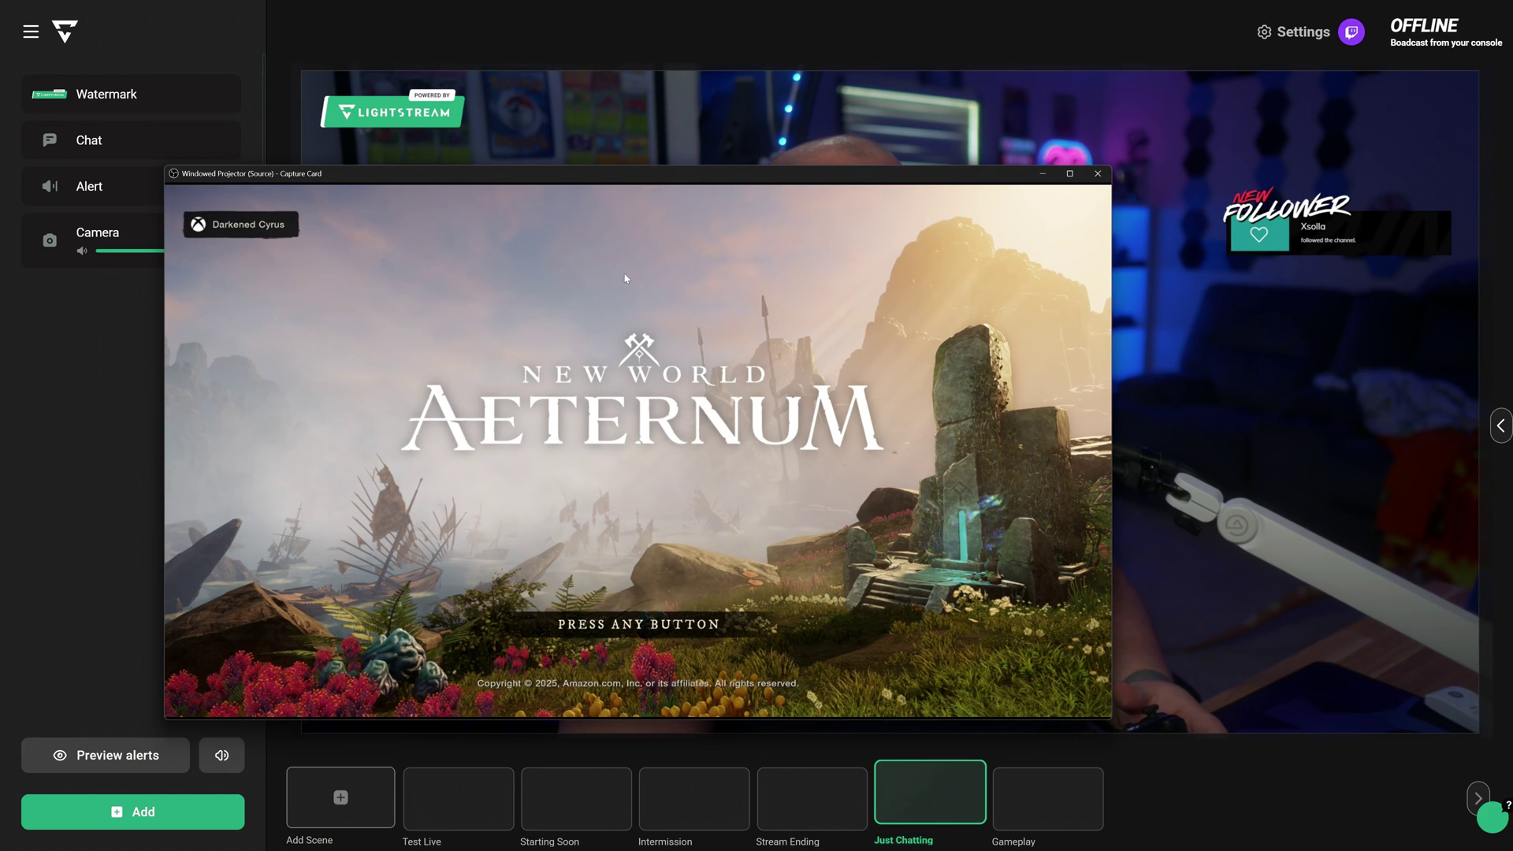
pyautogui.moveTo(685, 182); pyautogui.dragTo(684, 119)
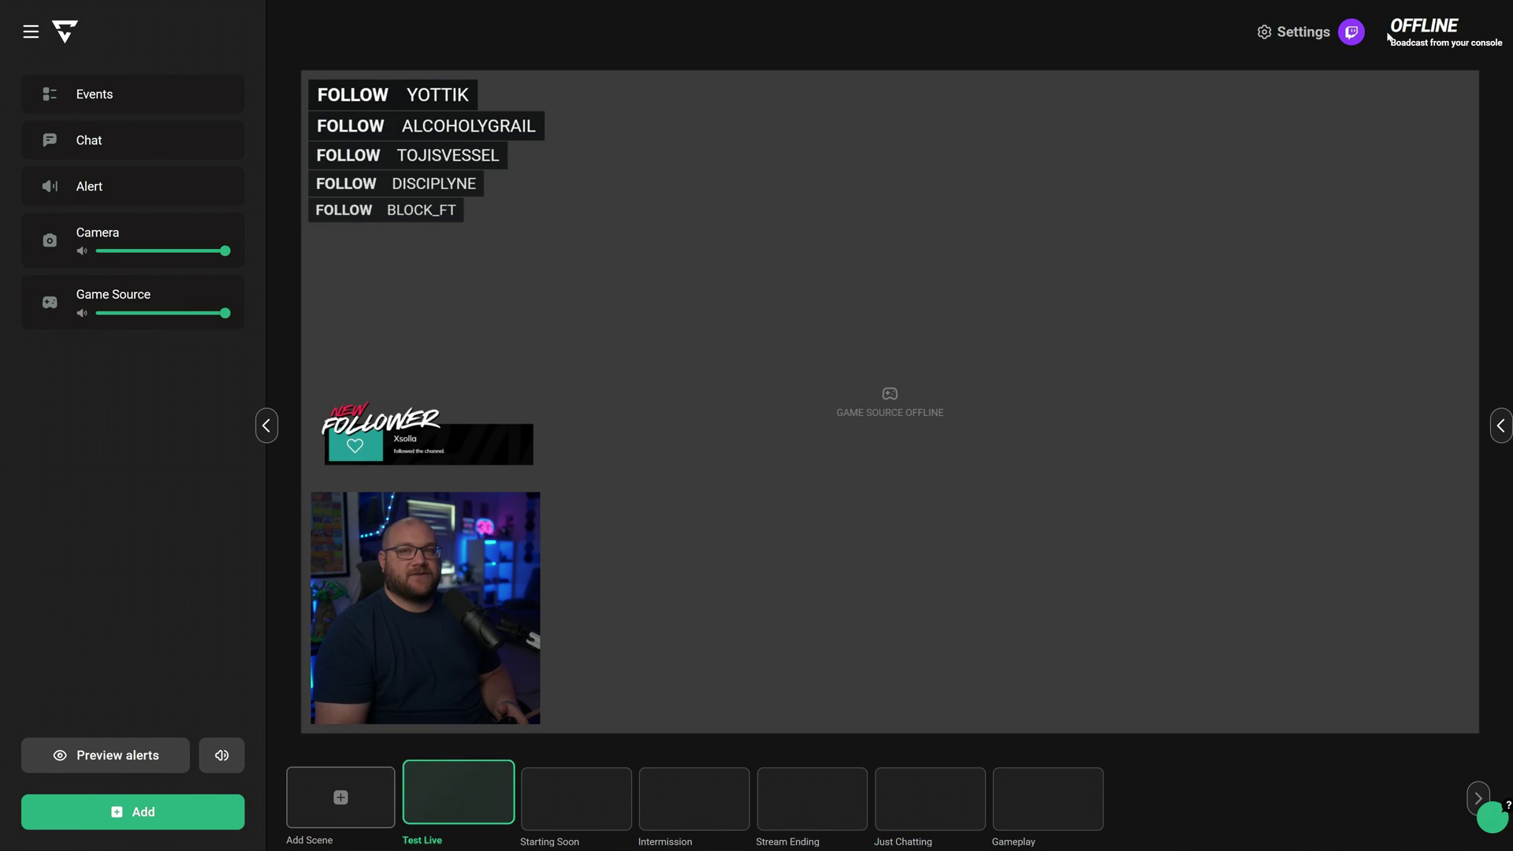
# Go live to Twitch, then check the channel page and move the browser aside
pyautogui.click(1455, 35)
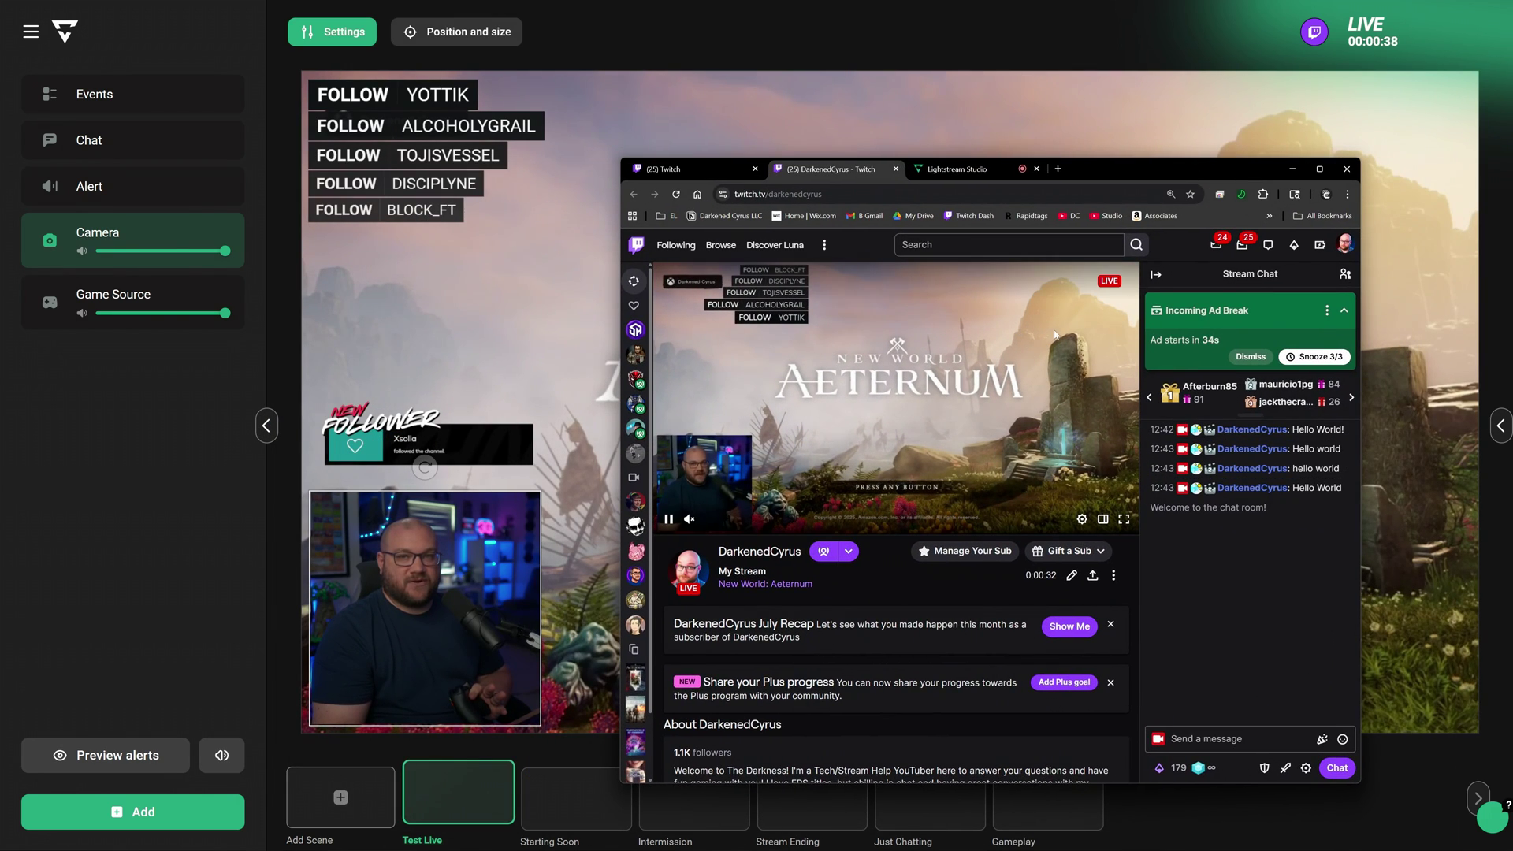
pyautogui.click(1214, 738)
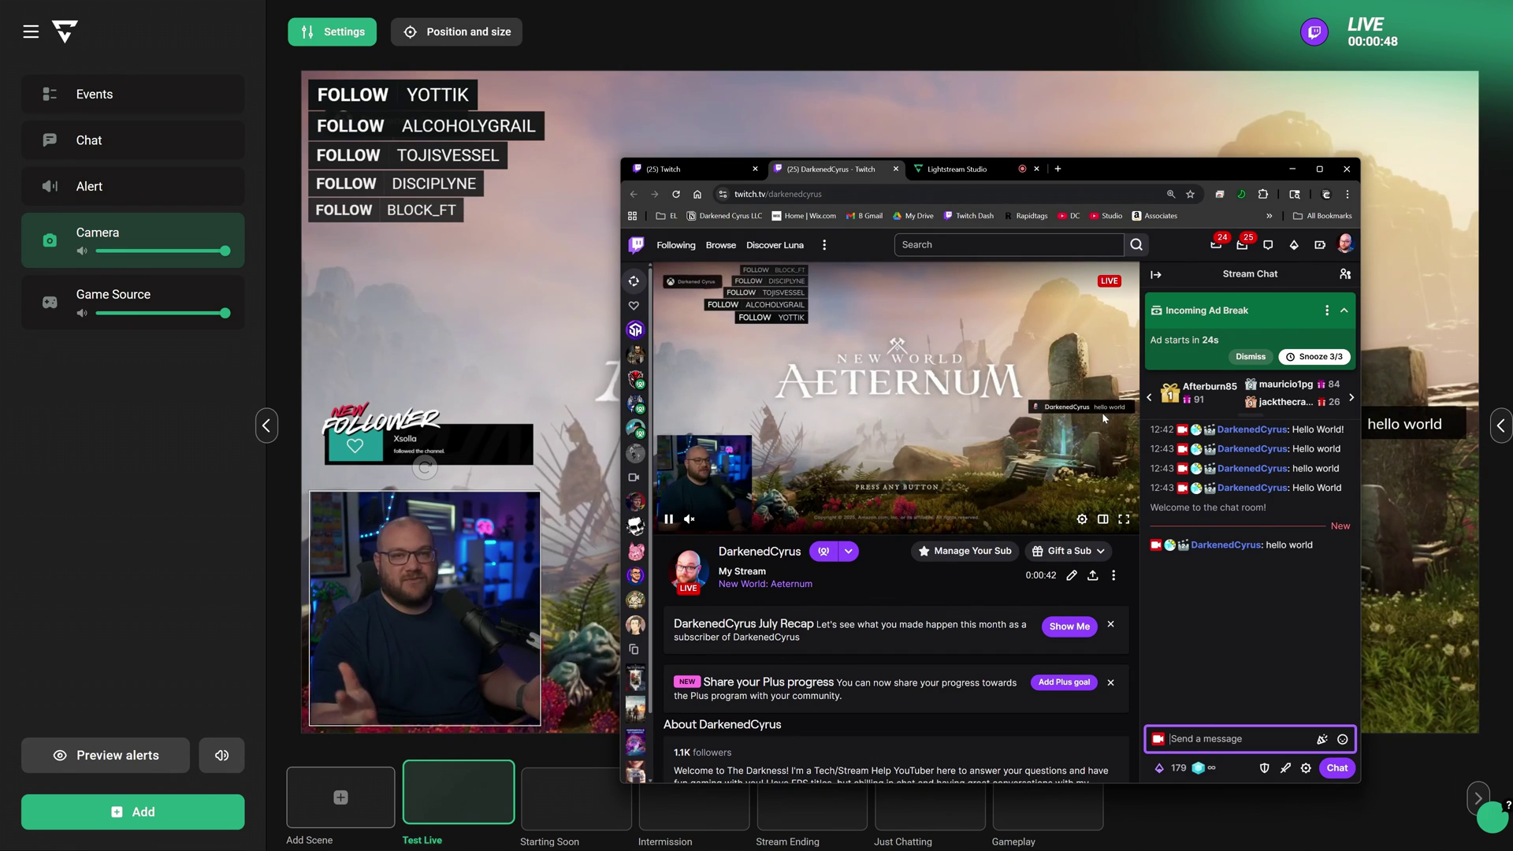
pyautogui.moveTo(1166, 168); pyautogui.dragTo(0, 169)
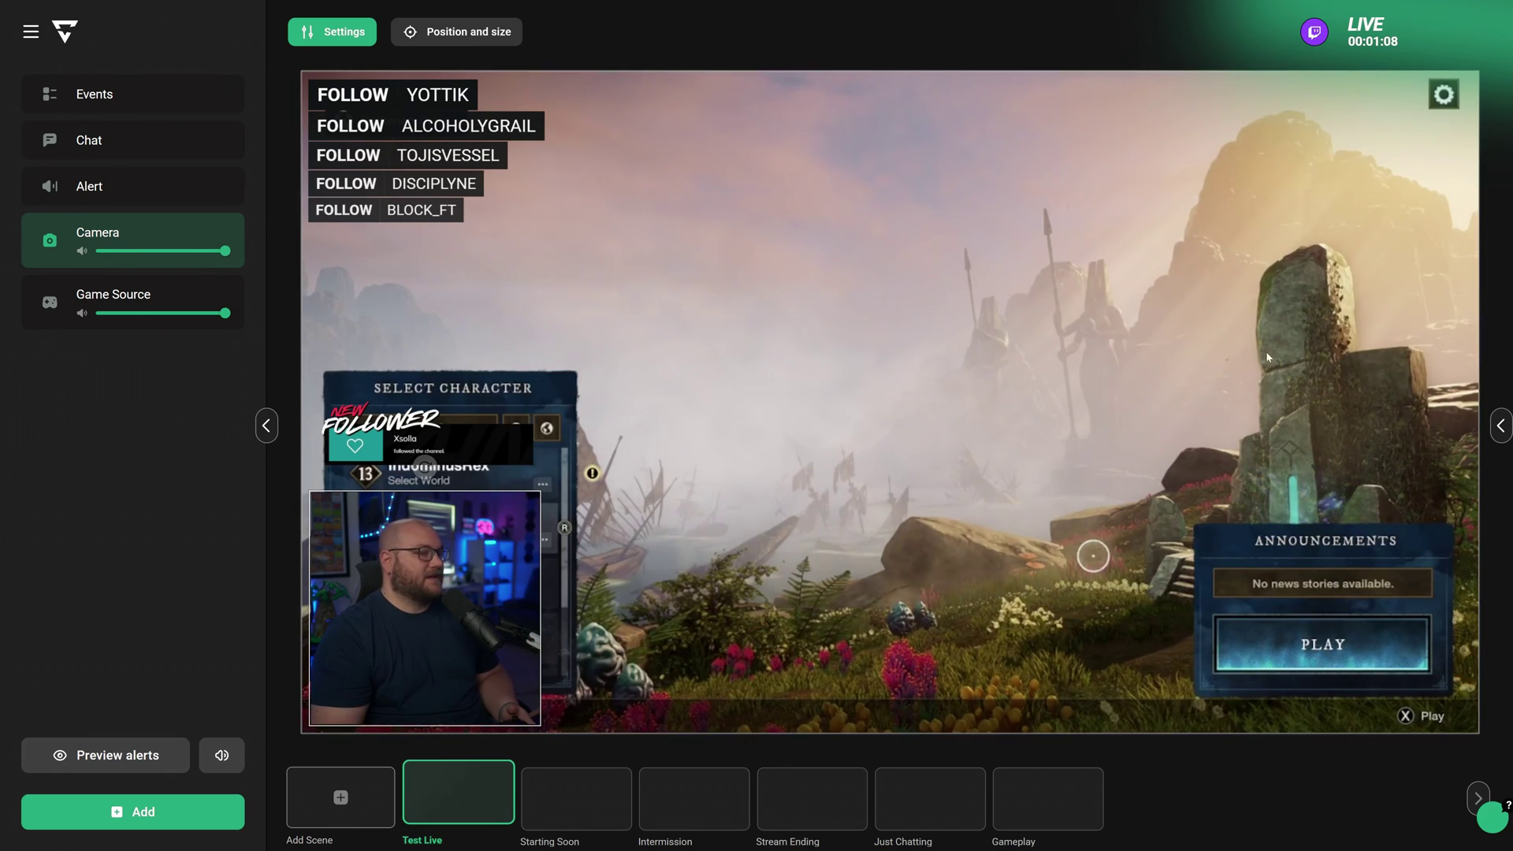
# Post 'Hello world!' in the stream chat and switch the live broadcast to Starting Soon
pyautogui.click(1501, 426)
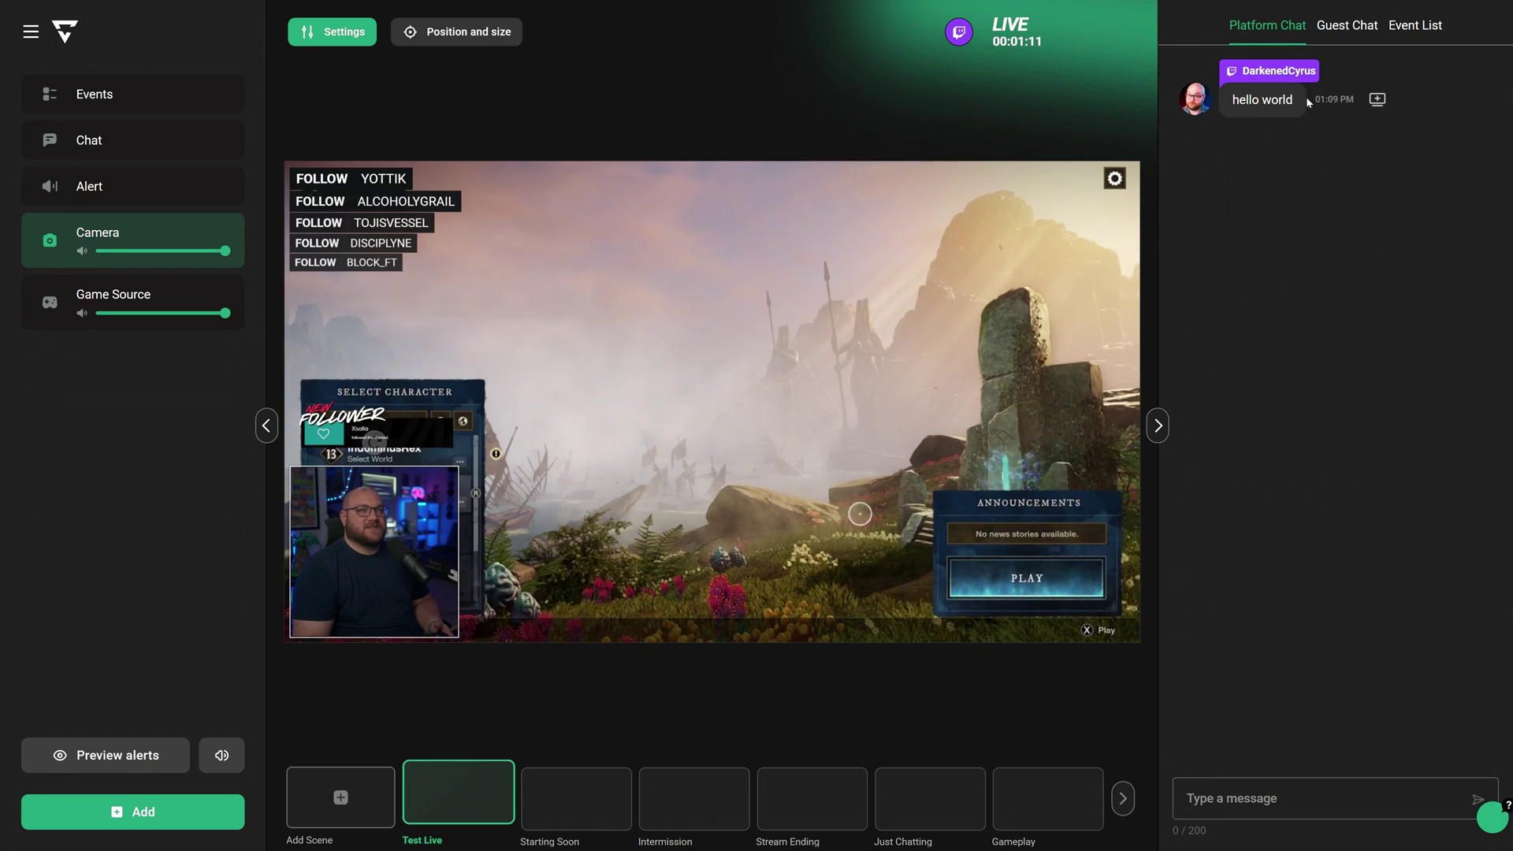
pyautogui.click(1252, 790)
pyautogui.write('Hell')
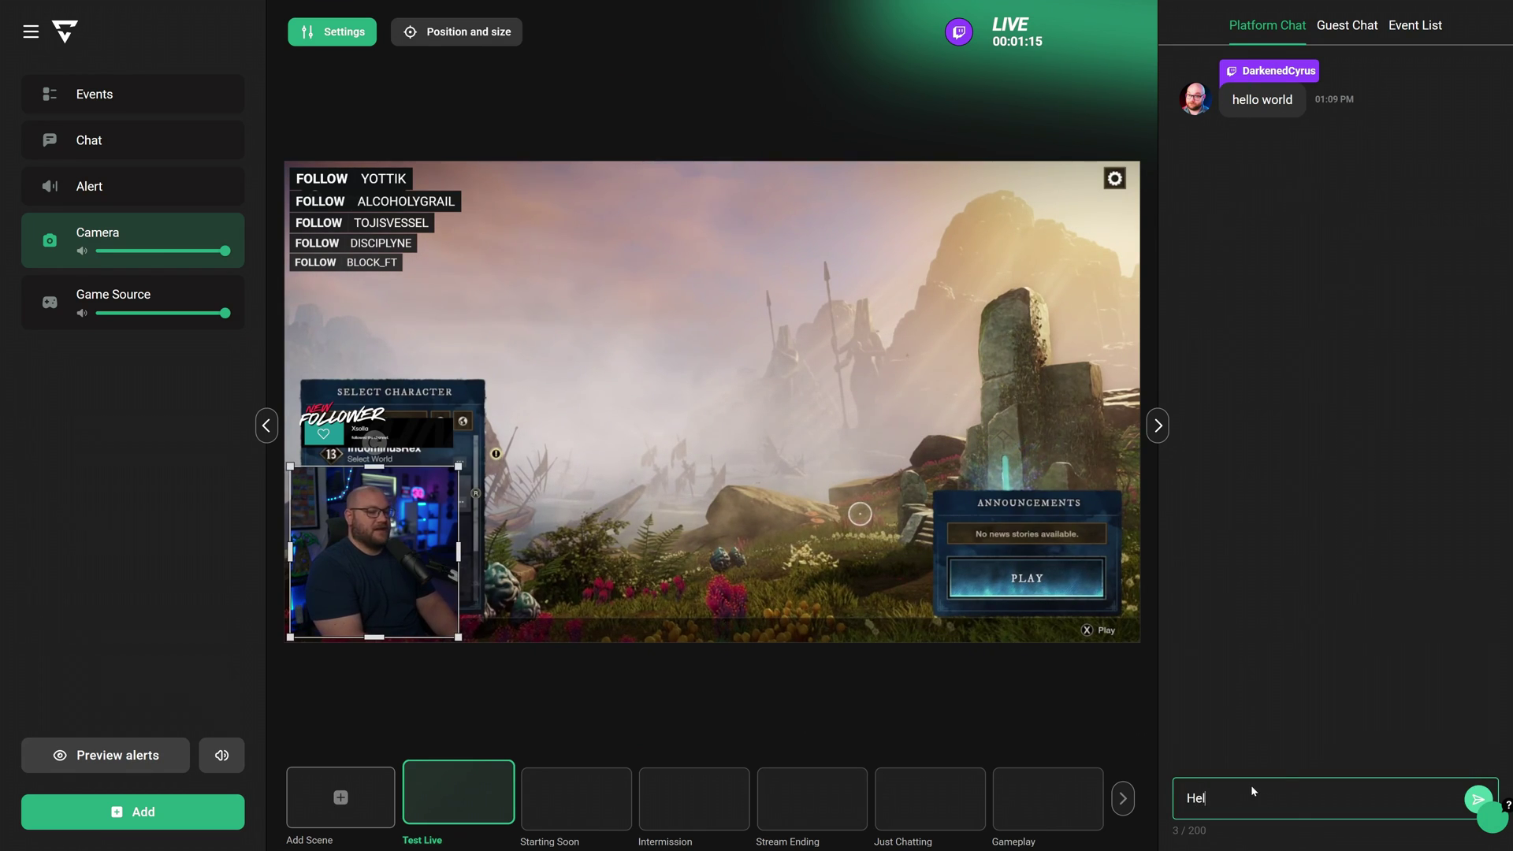
pyautogui.write('o world!')
pyautogui.press('Return')
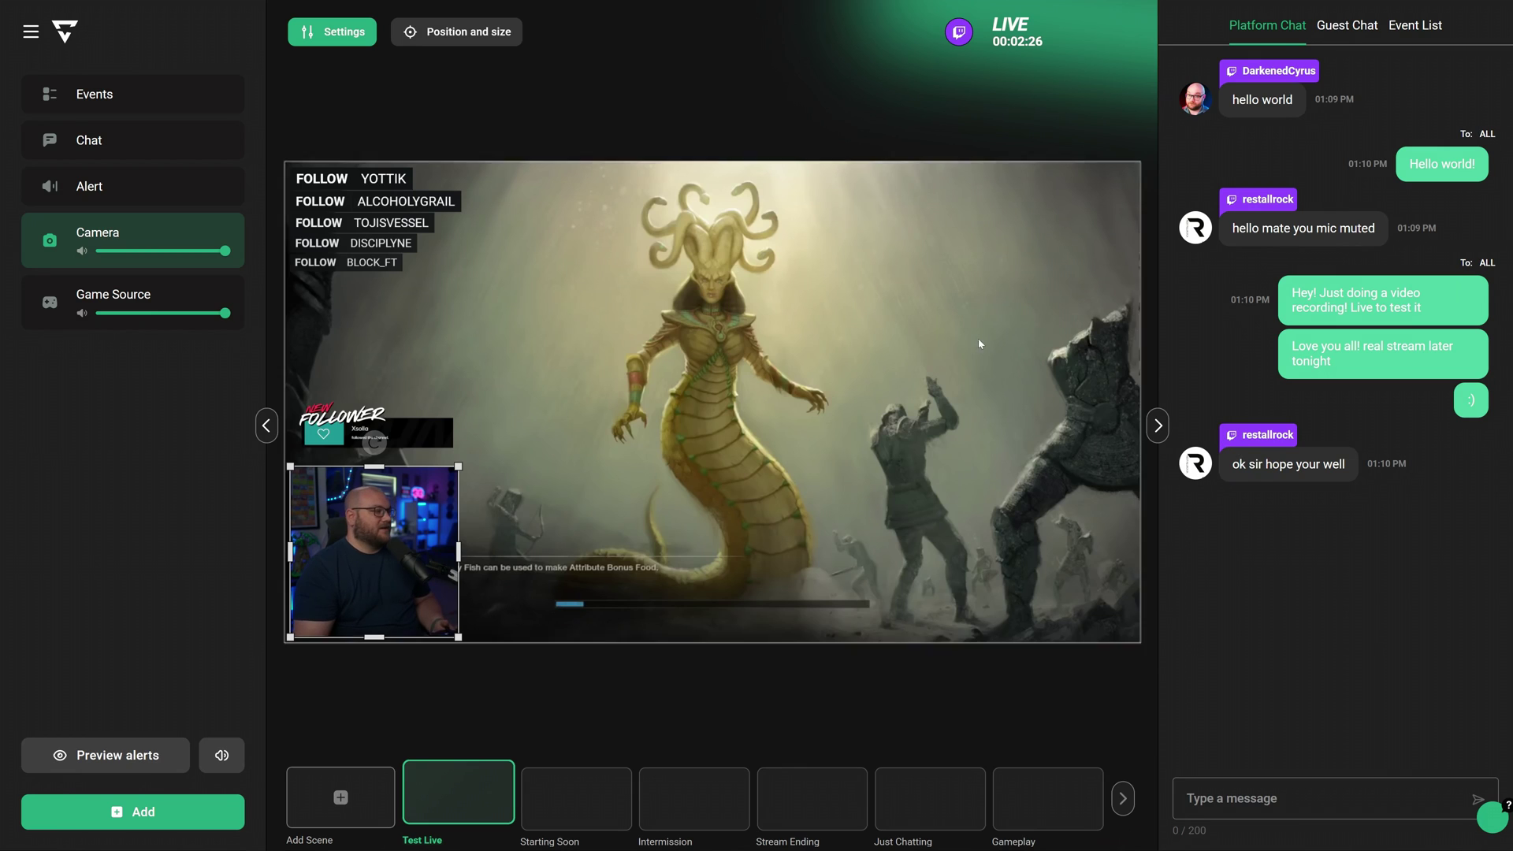
pyautogui.click(562, 801)
pyautogui.hotkey('alt', 'Tab')
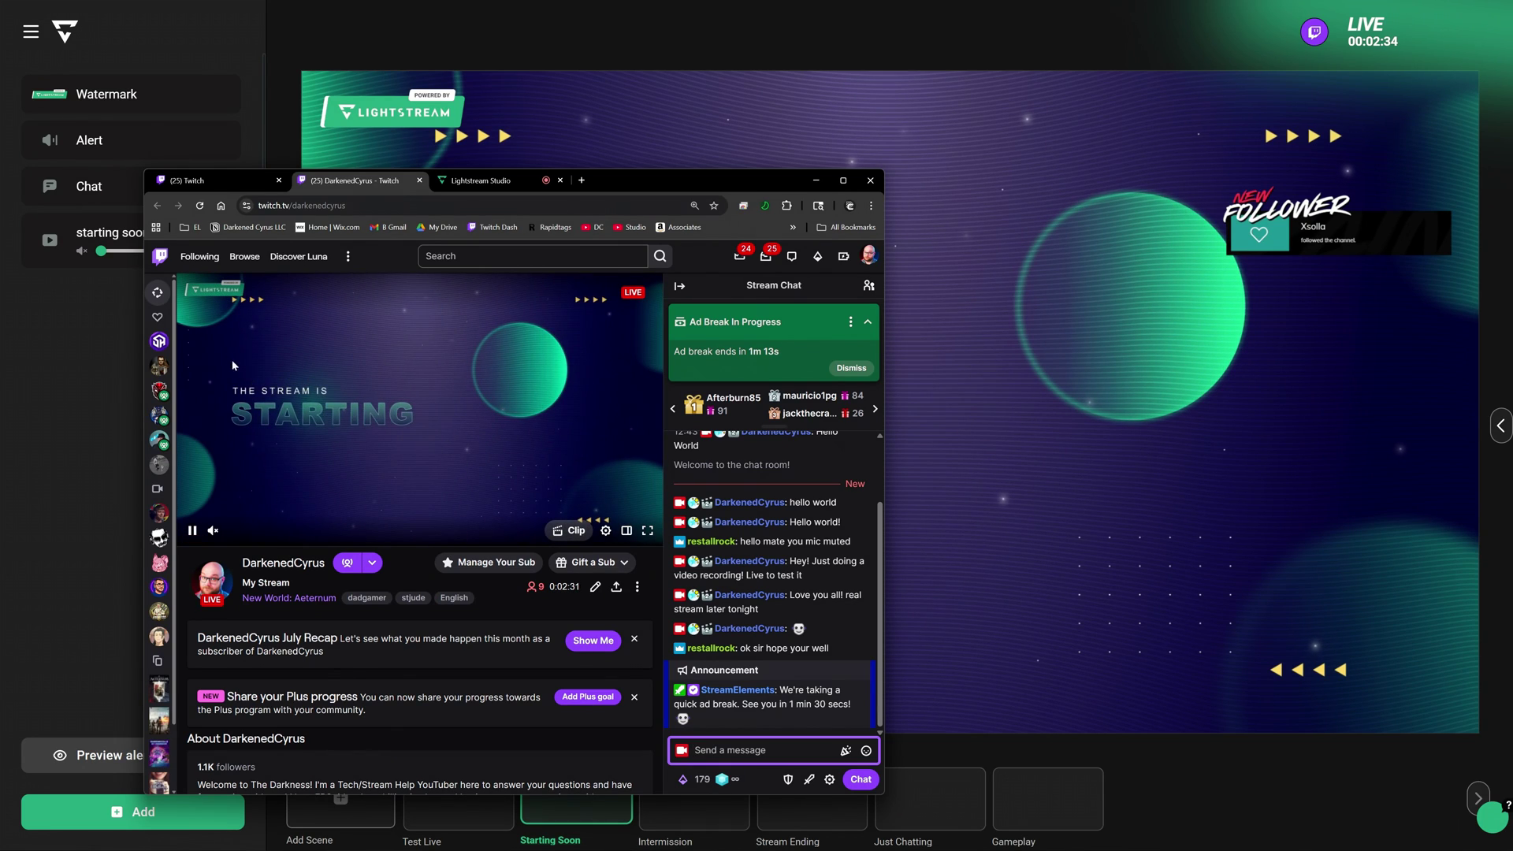
# Put Stream Ending, then Just Chatting on air, checking the Twitch page each time
pyautogui.moveTo(641, 188); pyautogui.dragTo(730, 140)
pyautogui.click(811, 795)
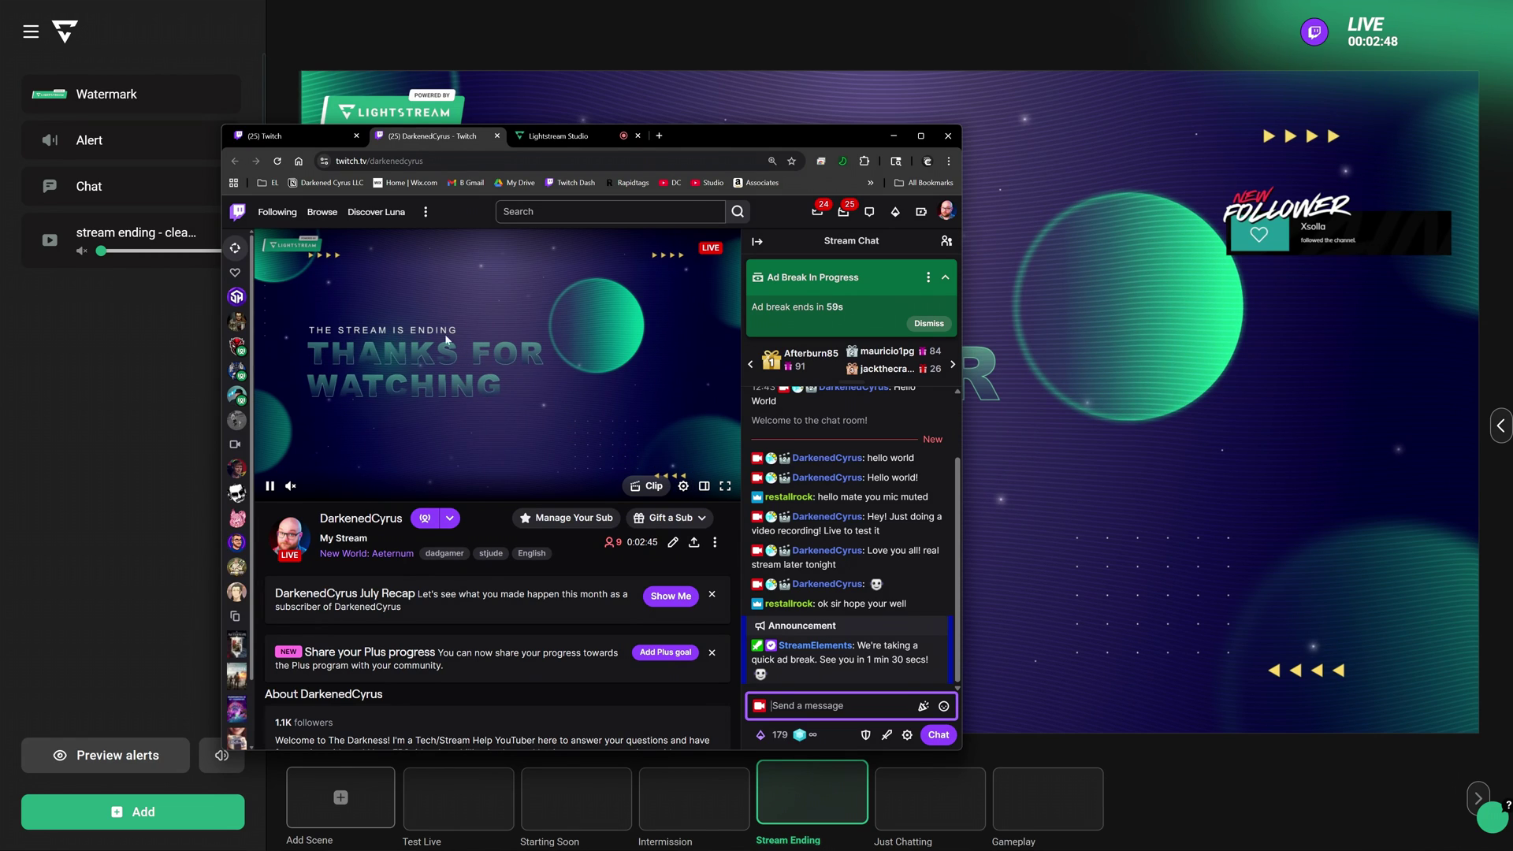
pyautogui.moveTo(702, 138); pyautogui.dragTo(0, 320)
pyautogui.click(920, 818)
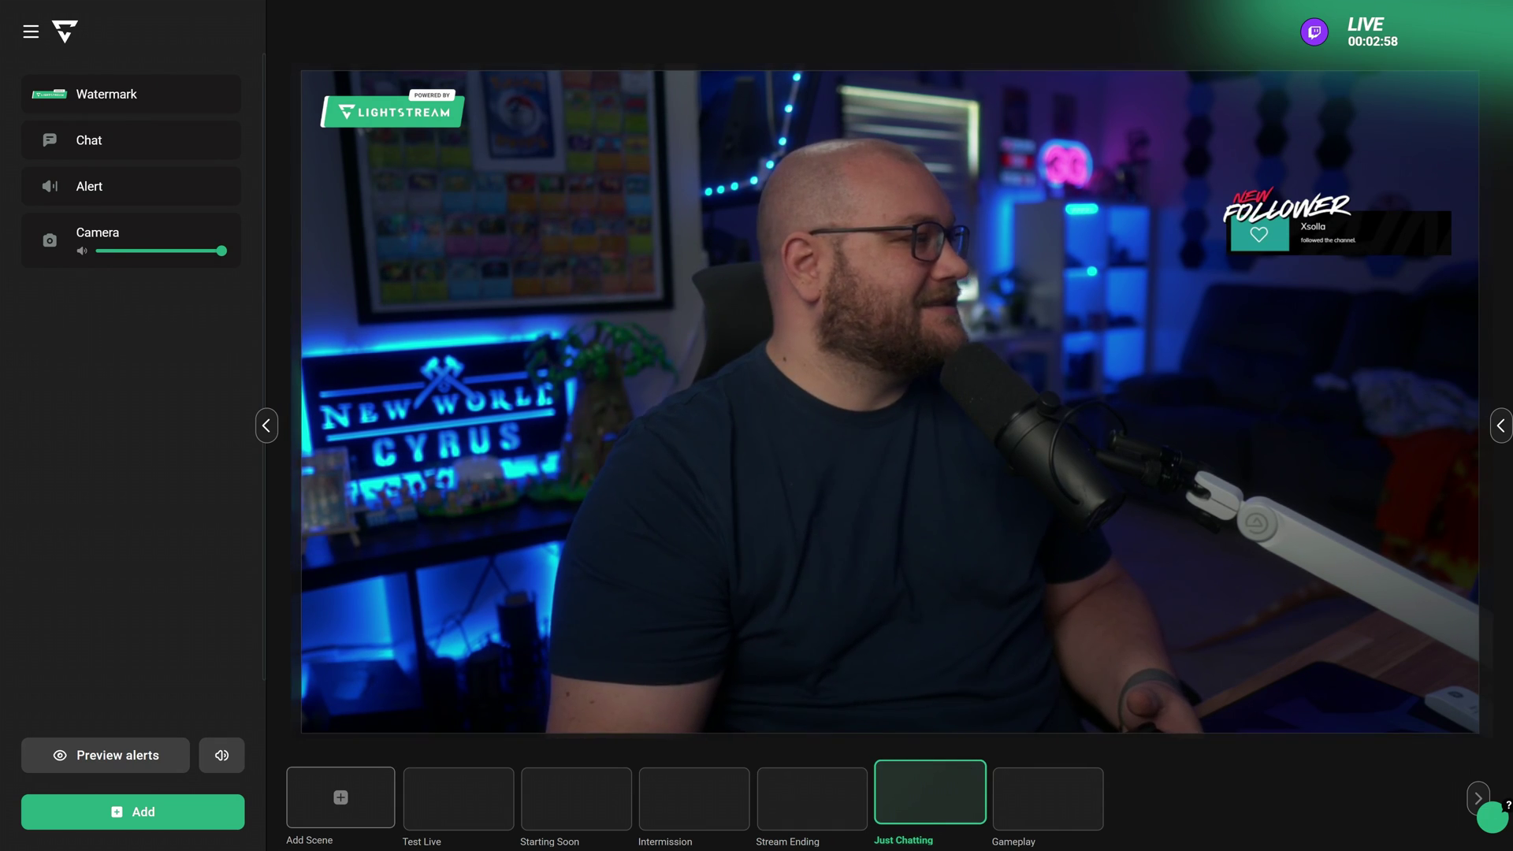
pyautogui.hotkey('alt', 'Tab')
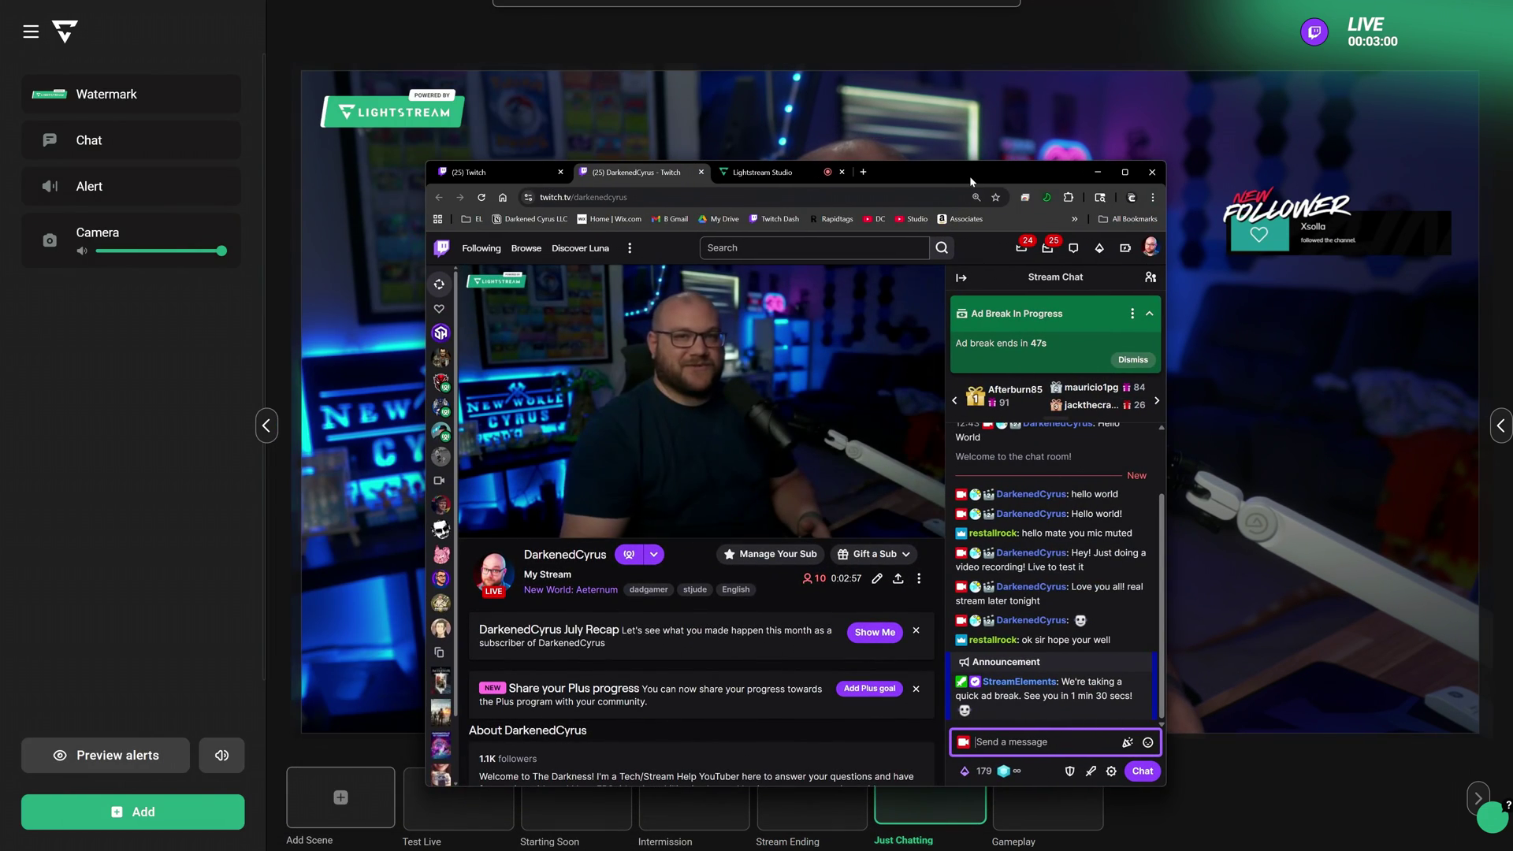